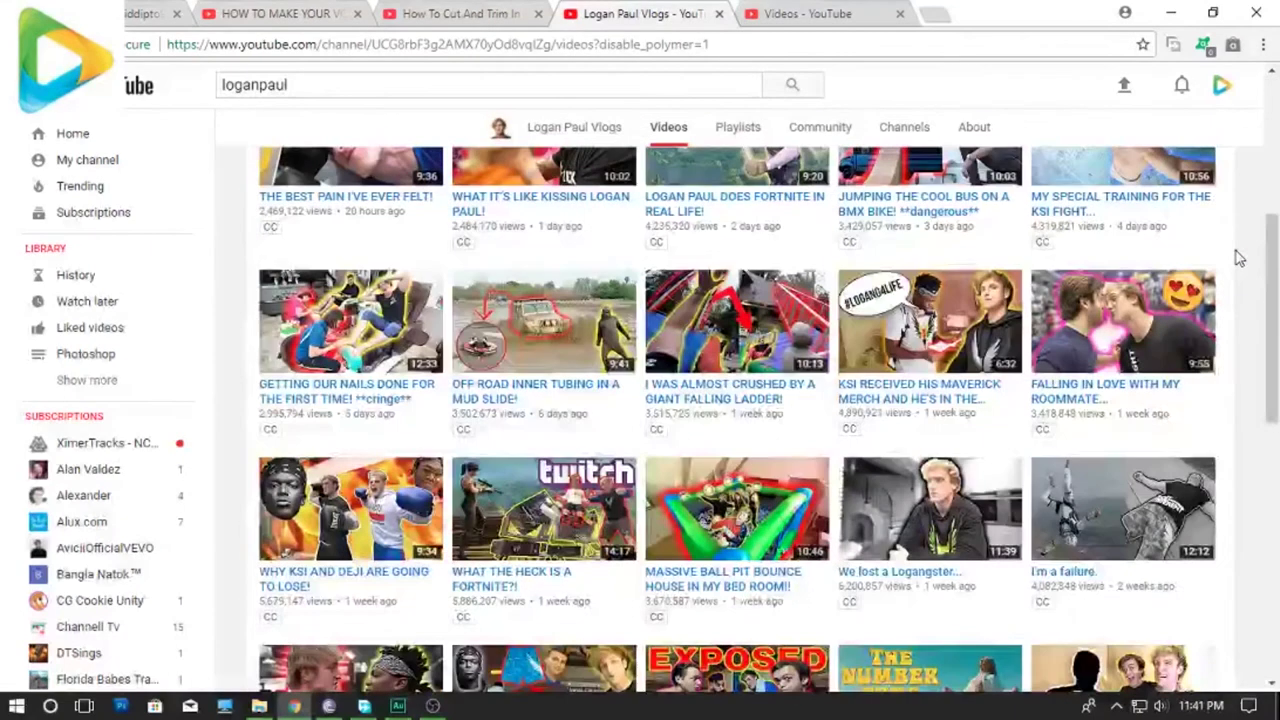
# - Look through the video thumbnails on the Logan Paul Vlogs channel to examine the outline style around the people
pyautogui.scroll(-1, 1236, 258)
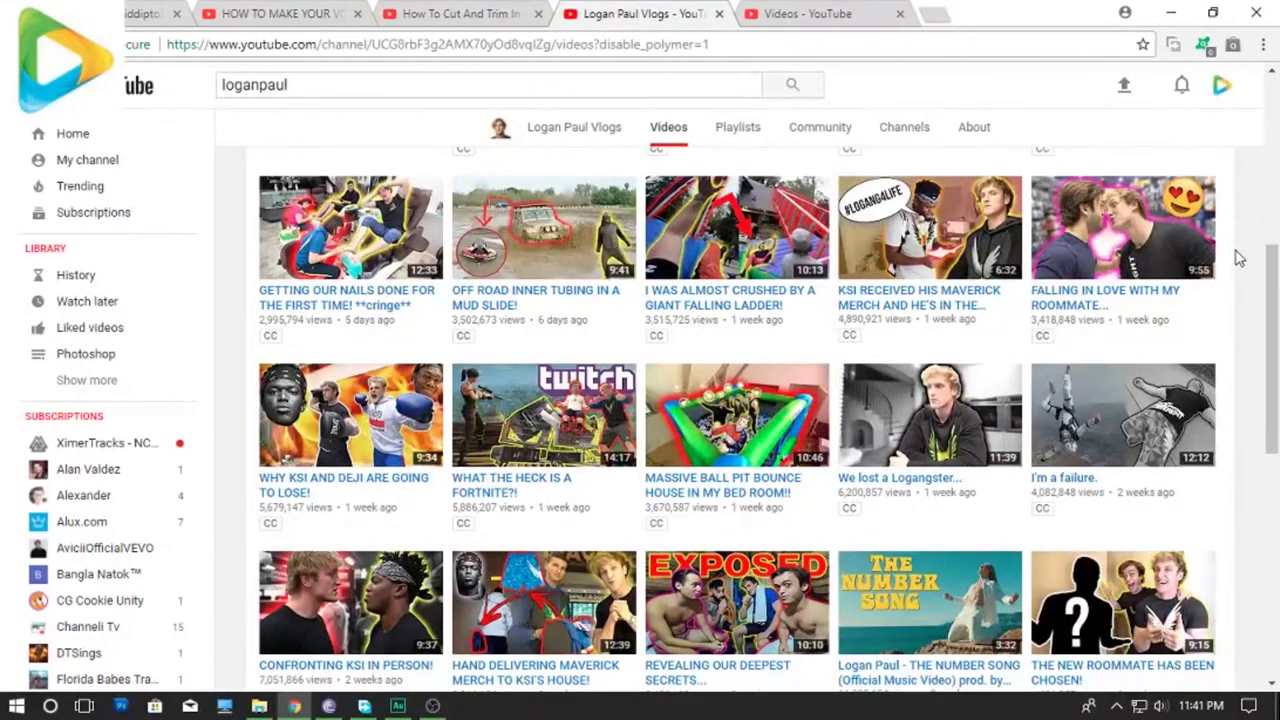
pyautogui.moveTo(1272, 258); pyautogui.dragTo(1274, 116)
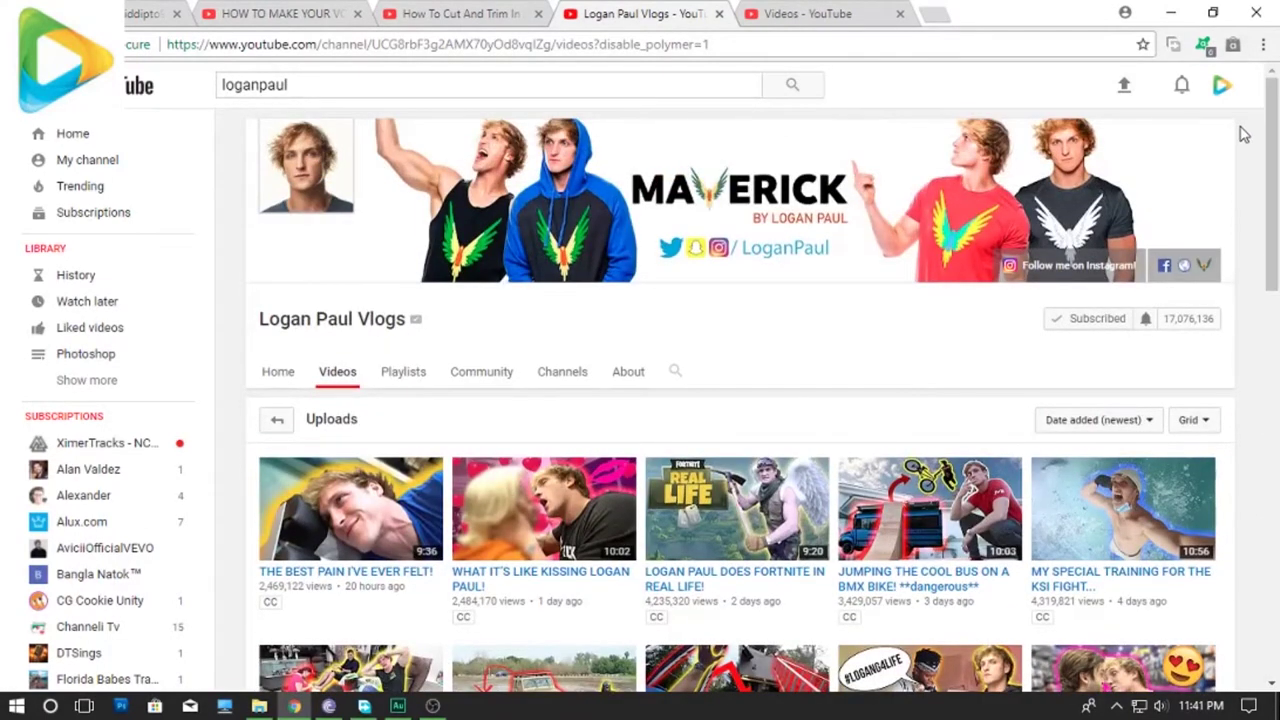
pyautogui.scroll(-1, 1243, 134)
pyautogui.scroll(-1, 1243, 134)
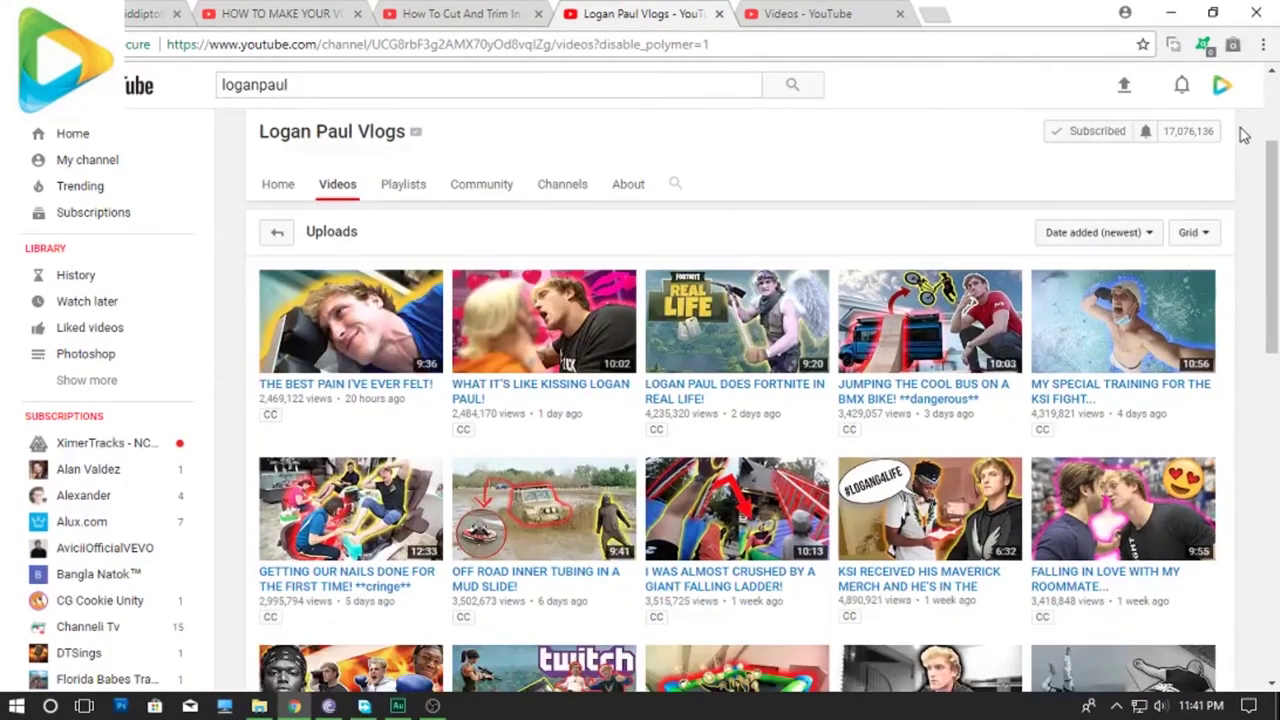
pyautogui.scroll(-3, 1243, 155)
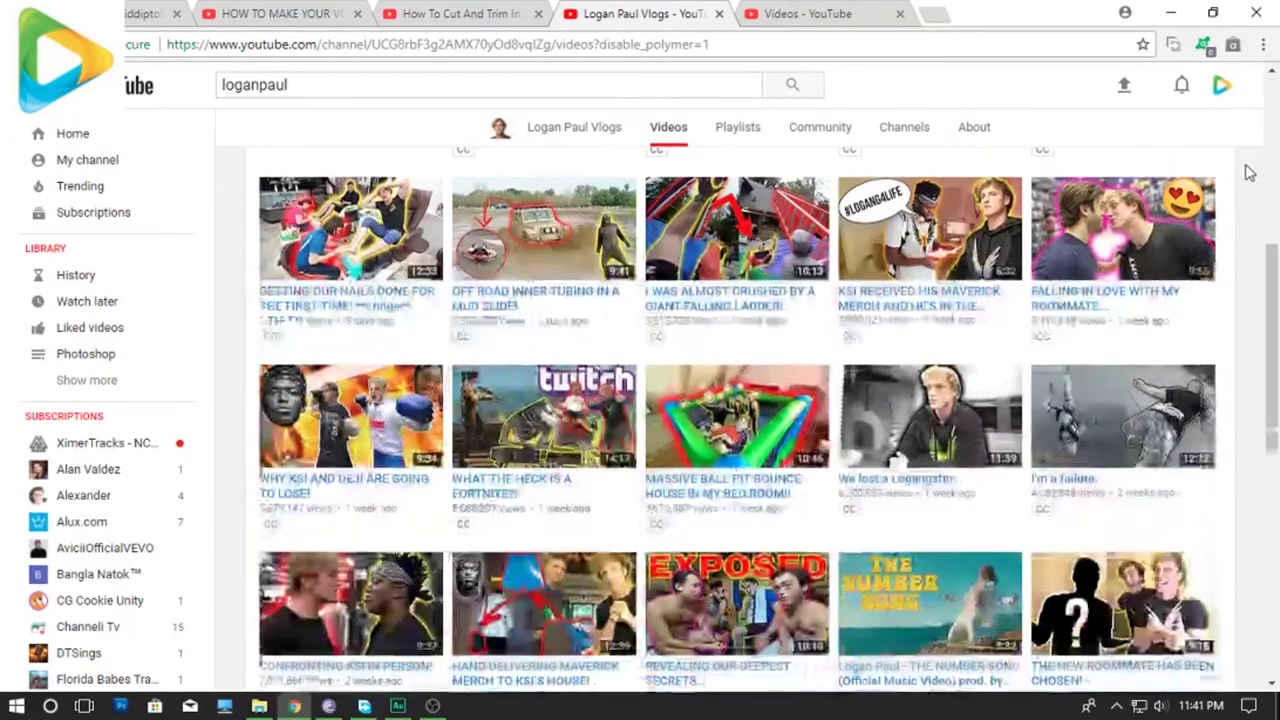
pyautogui.scroll(-1, 1249, 173)
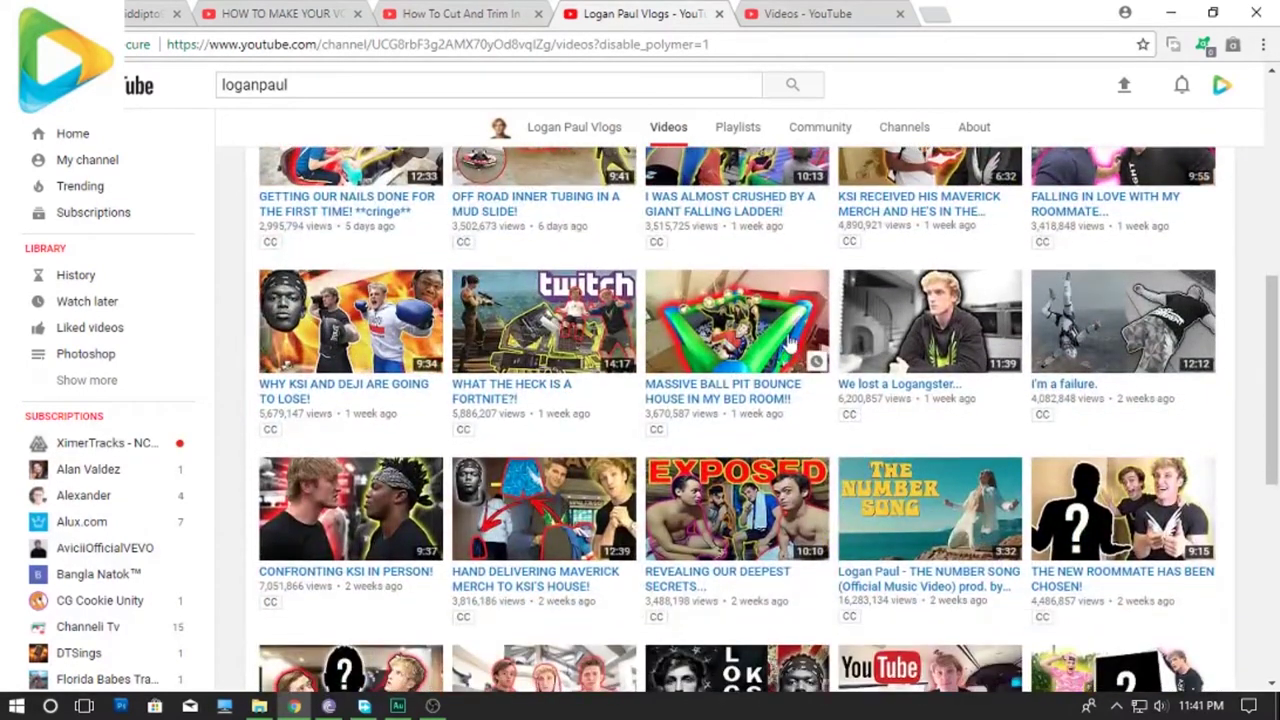
pyautogui.scroll(-2, 1250, 290)
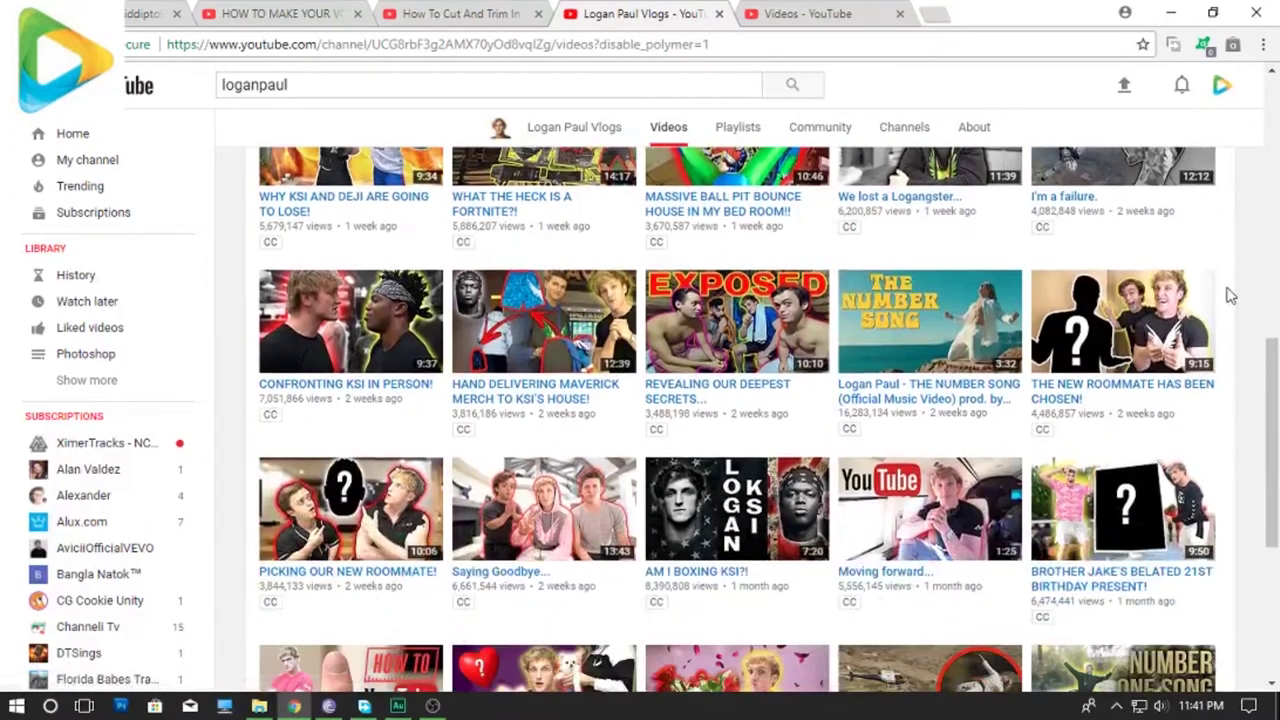
pyautogui.scroll(-1, 1237, 294)
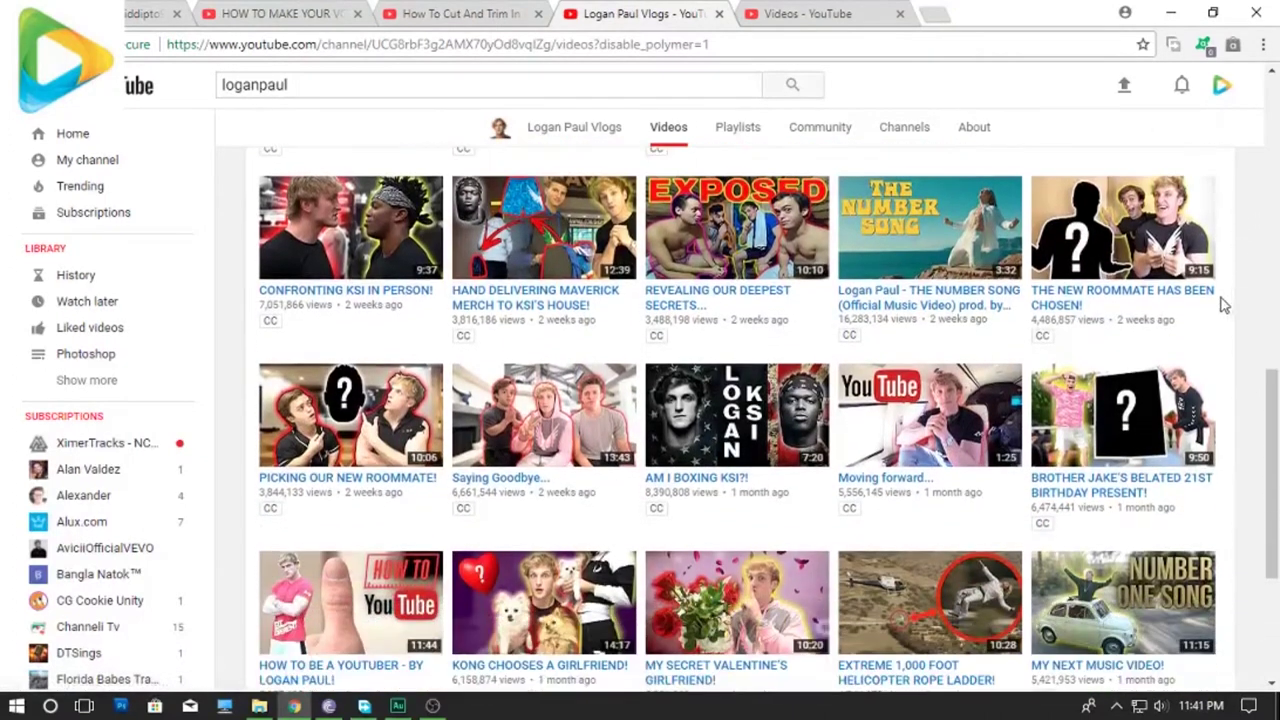
pyautogui.scroll(-2, 1208, 316)
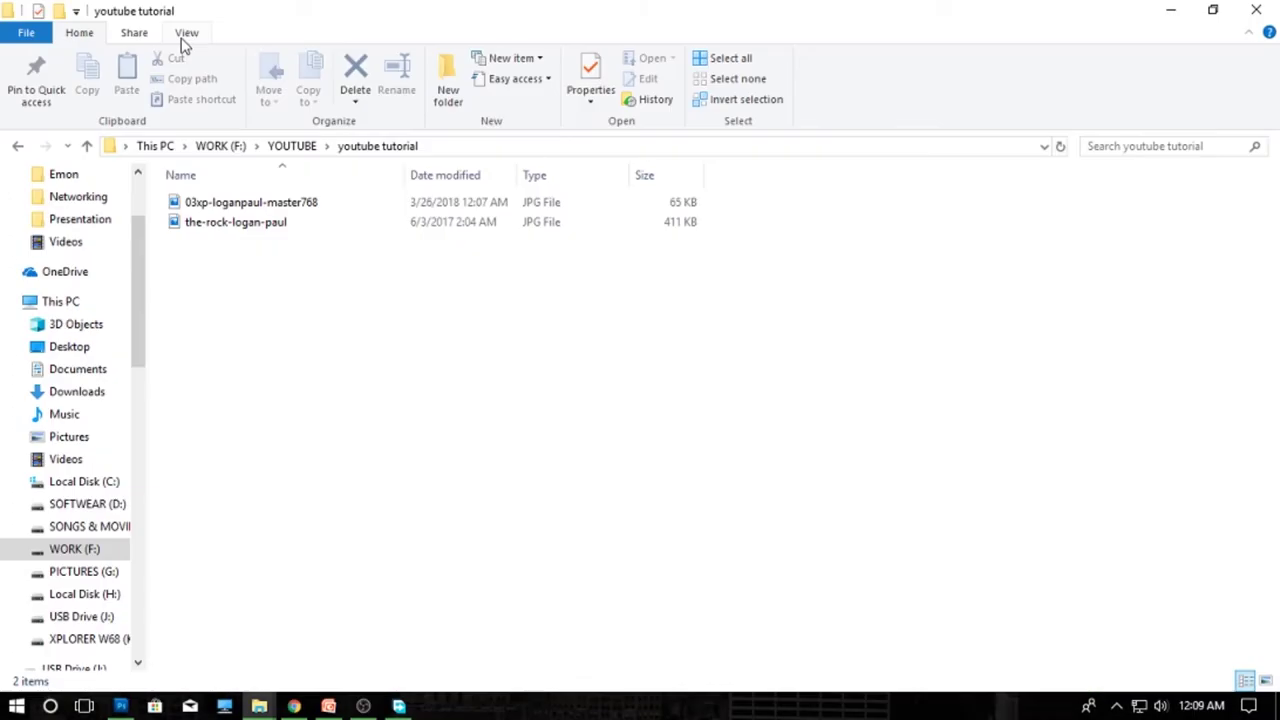
# - Show the youtube tutorial folder as large icons and open the-rock-logan-paul.jpg in a maximized Photoshop window with the layer list collapsed
pyautogui.click(186, 33)
pyautogui.click(305, 60)
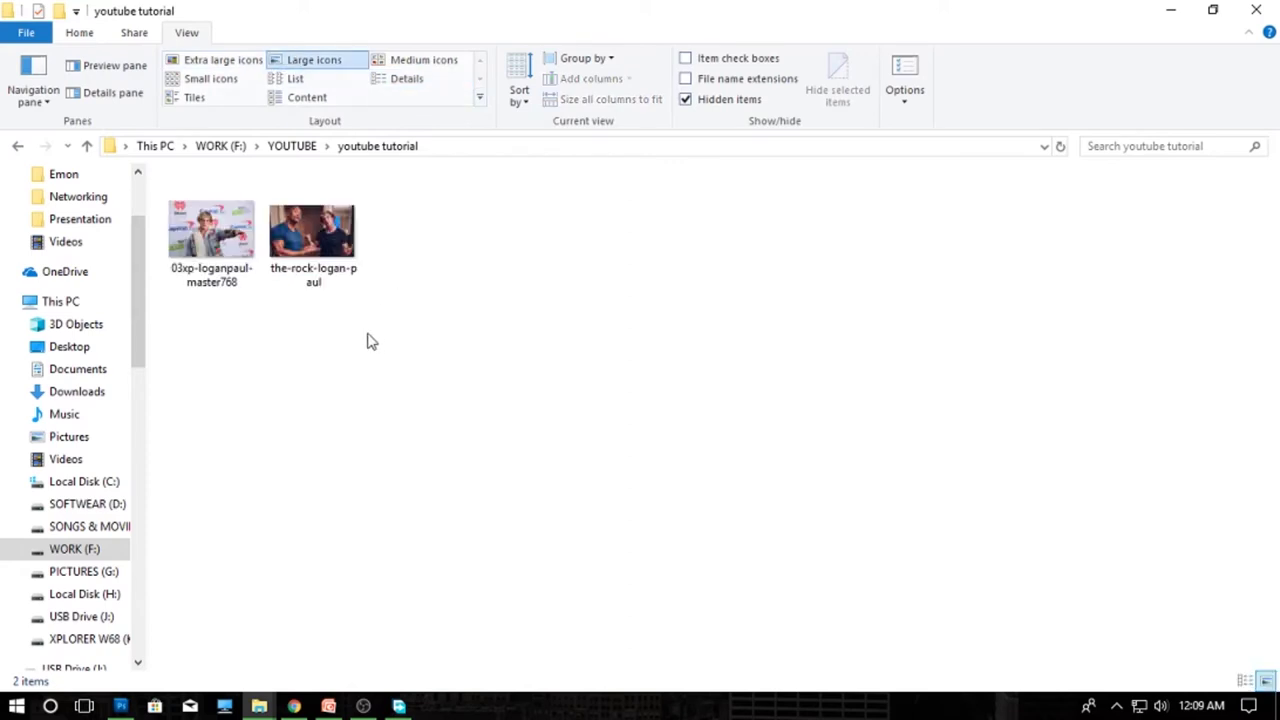
pyautogui.click(300, 228)
pyautogui.moveTo(300, 228); pyautogui.dragTo(530, 281)
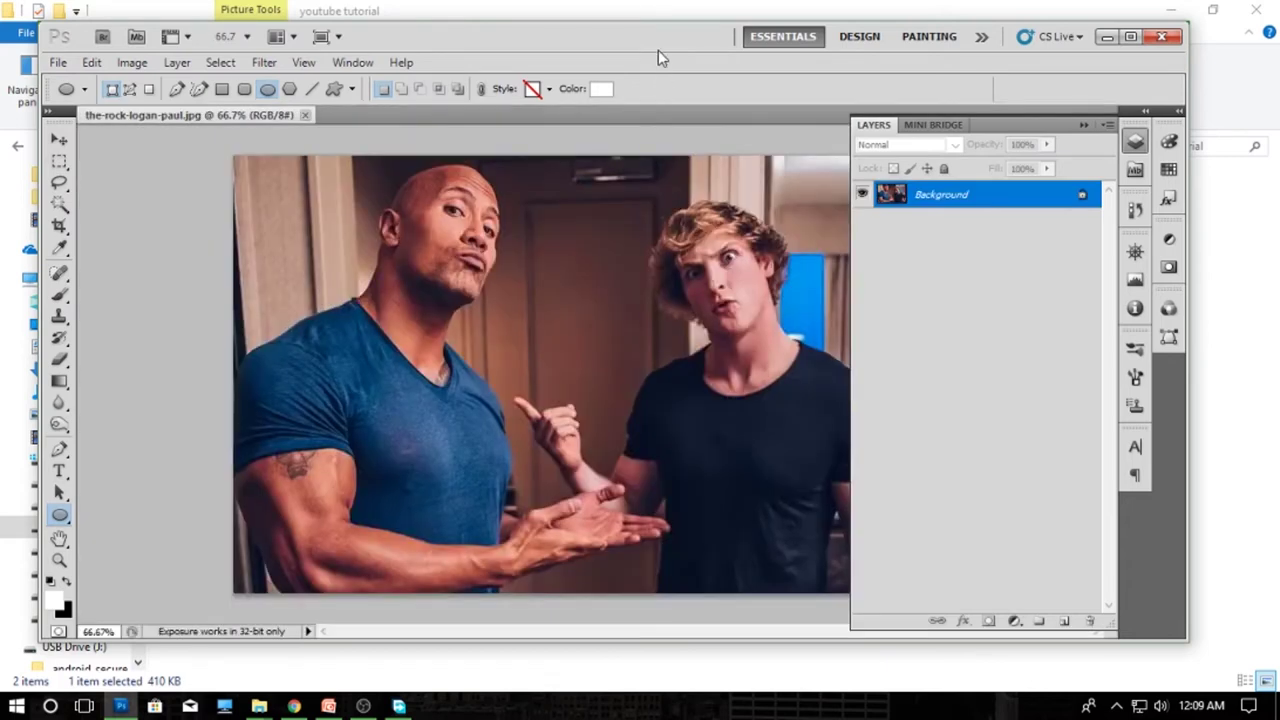
pyautogui.doubleClick(658, 50)
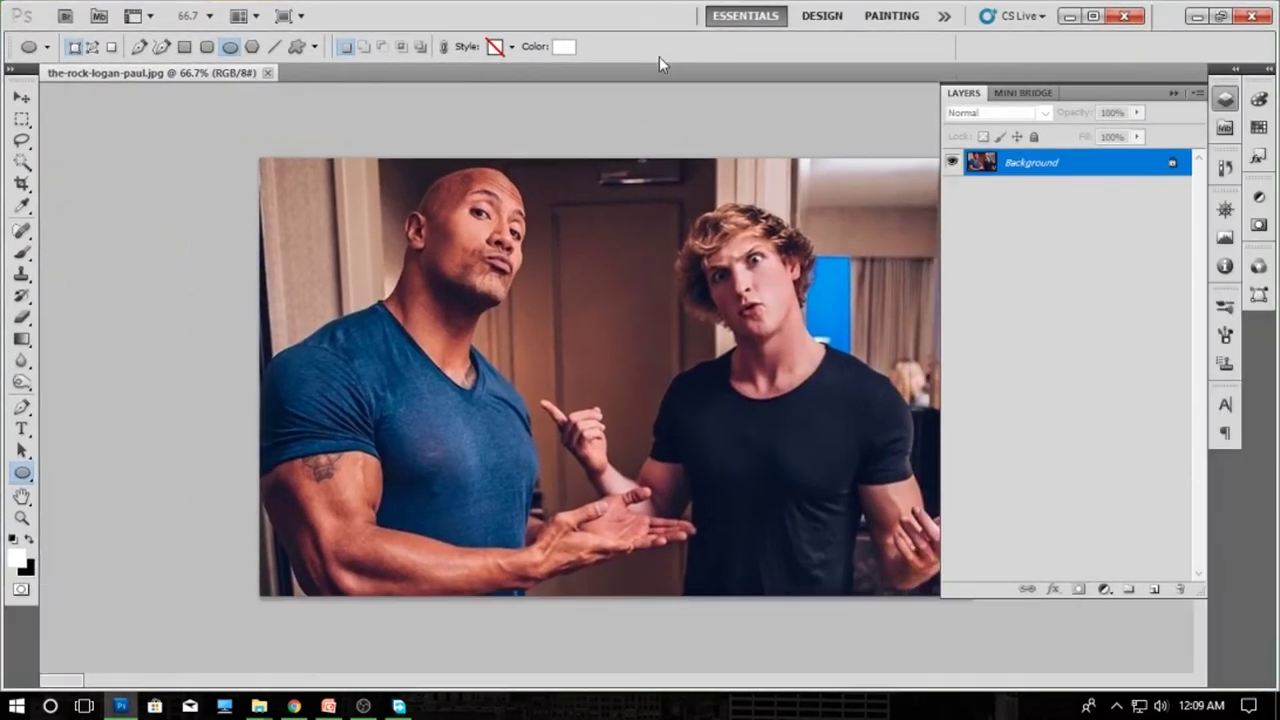
pyautogui.click(1168, 91)
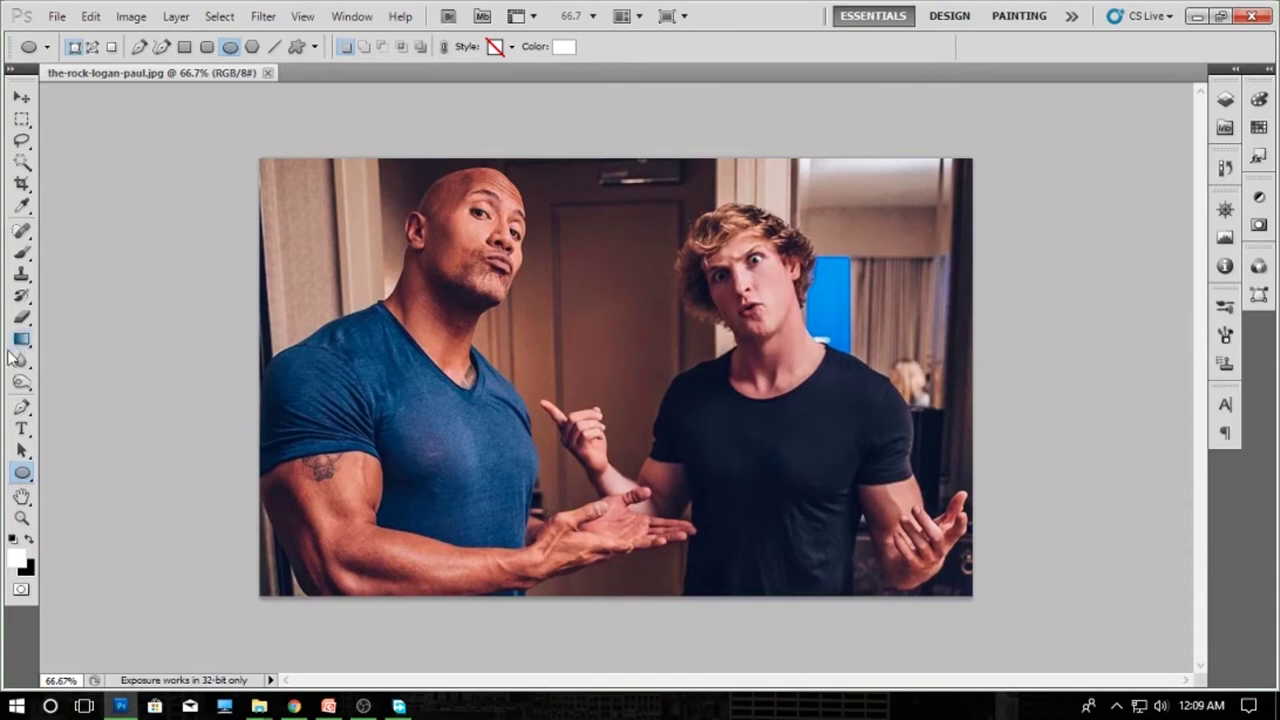
# - With the Polygonal Lasso, start outlining the man in the black shirt from the image's bottom edge around the overlapping fingertips and shirt gap
pyautogui.click(22, 407)
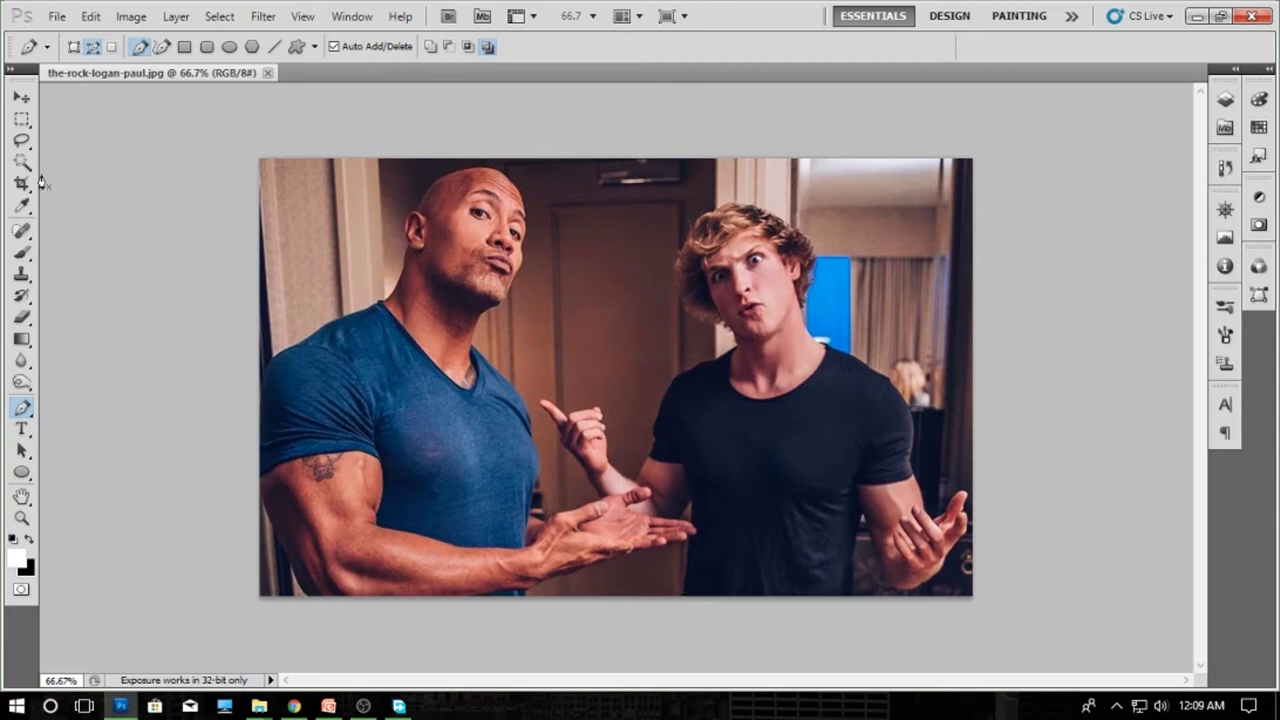
pyautogui.moveTo(22, 140)
pyautogui.mouseDown()
pyautogui.moveTo(90, 162)
pyautogui.moveTo(143, 155)
pyautogui.mouseUp()
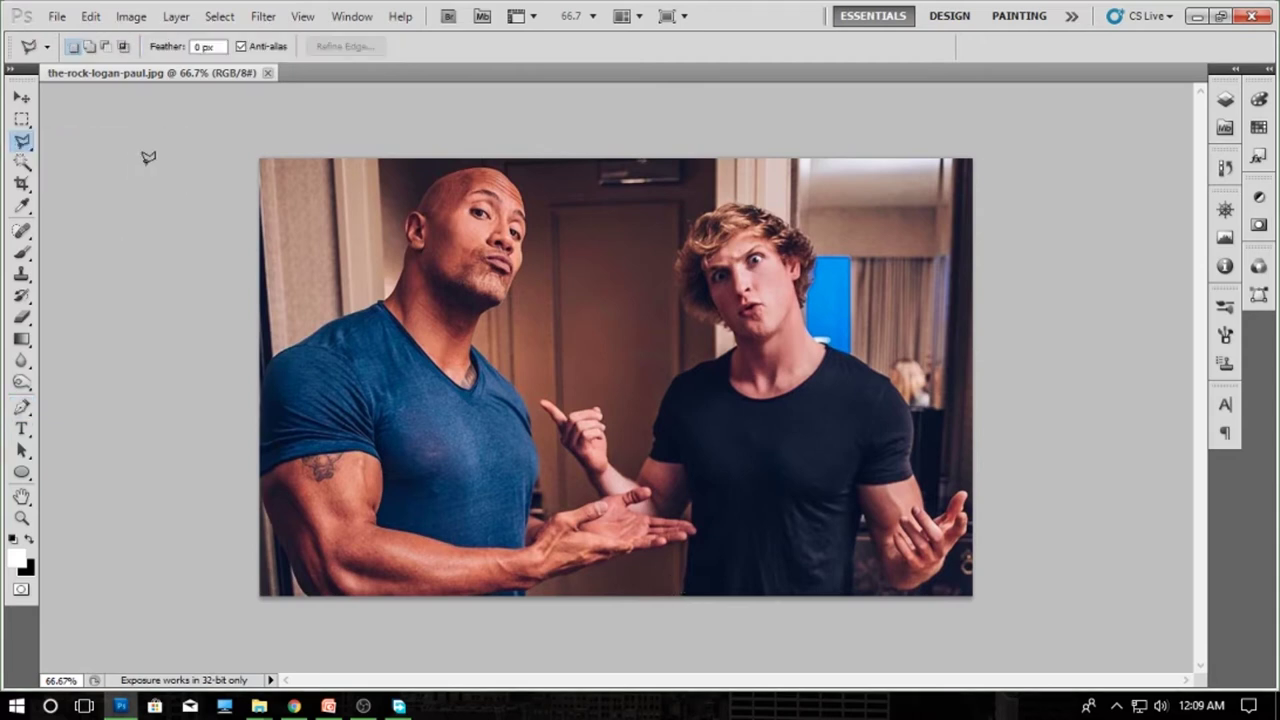
pyautogui.scroll(4, 688, 594)
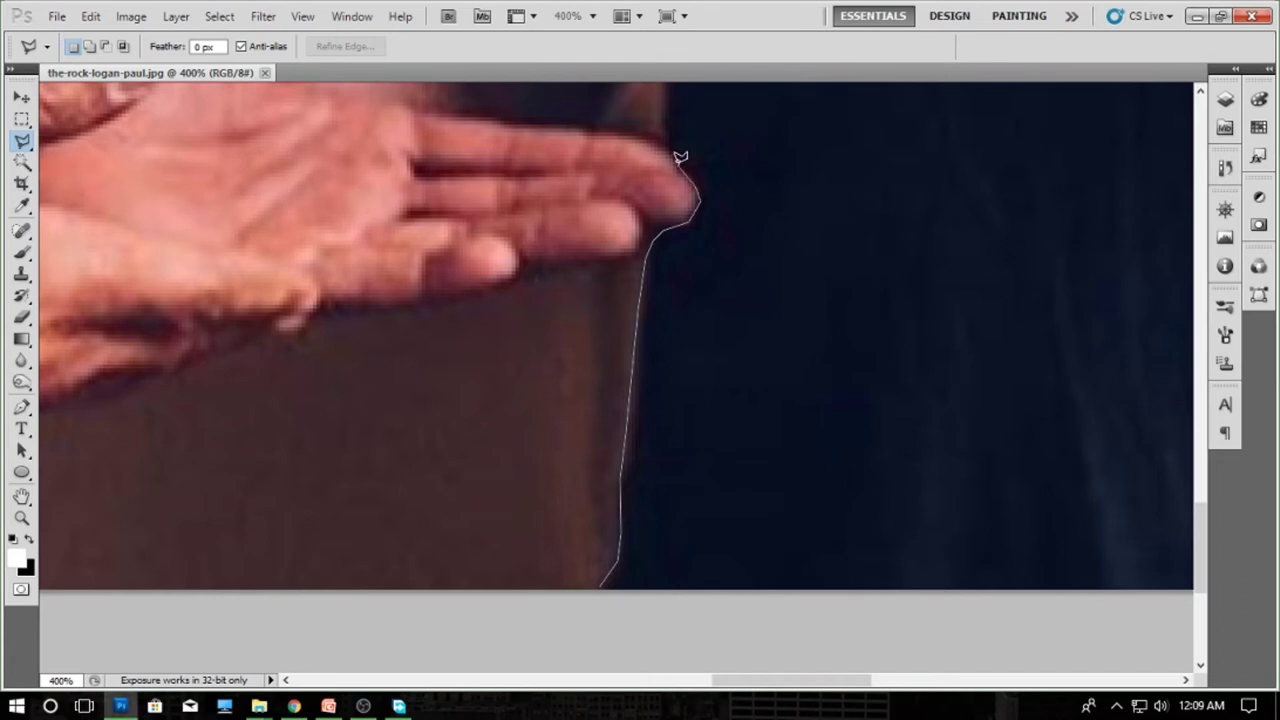
pyautogui.moveTo(668, 144); pyautogui.dragTo(759, 433)
pyautogui.click(755, 385)
pyautogui.click(756, 319)
pyautogui.click(753, 309)
pyautogui.click(688, 410)
pyautogui.click(672, 414)
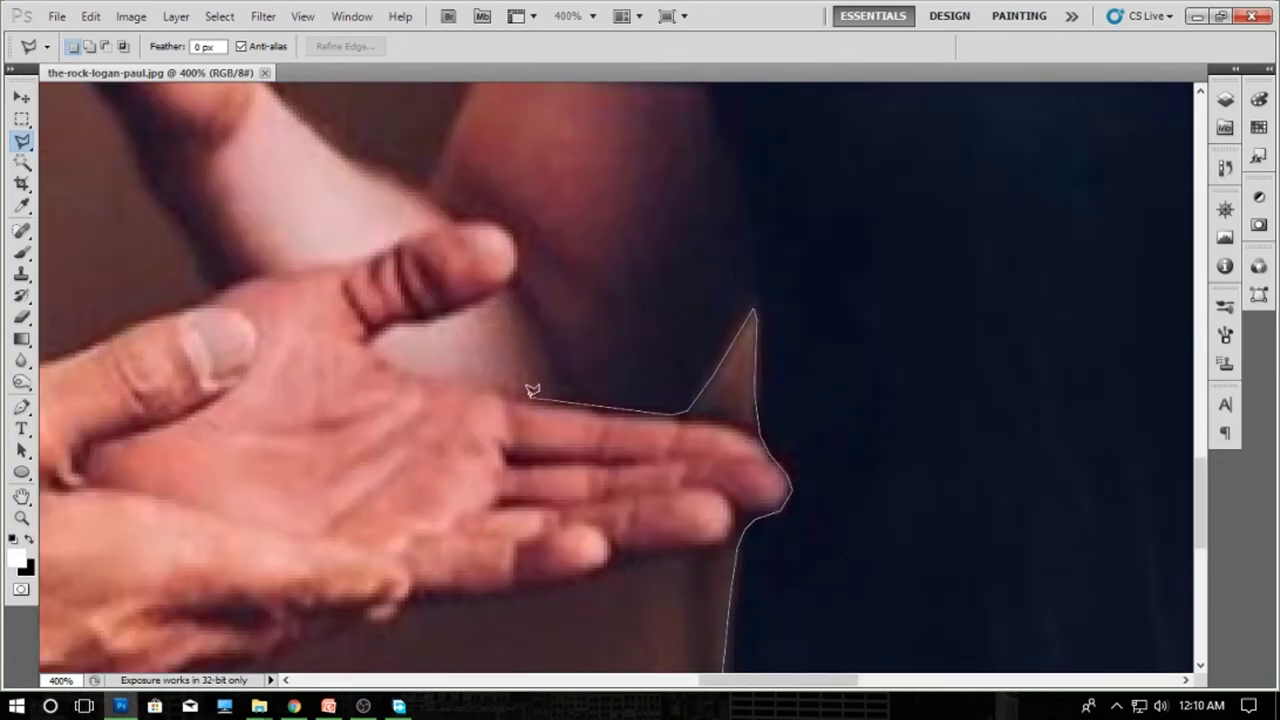
# - Continue the lasso outline around the overlapping open hand and thumb and up the lower edge of the pointing forearm
pyautogui.click(371, 349)
pyautogui.click(256, 274)
pyautogui.click(214, 290)
pyautogui.moveTo(214, 290); pyautogui.dragTo(436, 498)
pyautogui.click(411, 446)
pyautogui.click(368, 389)
pyautogui.click(336, 308)
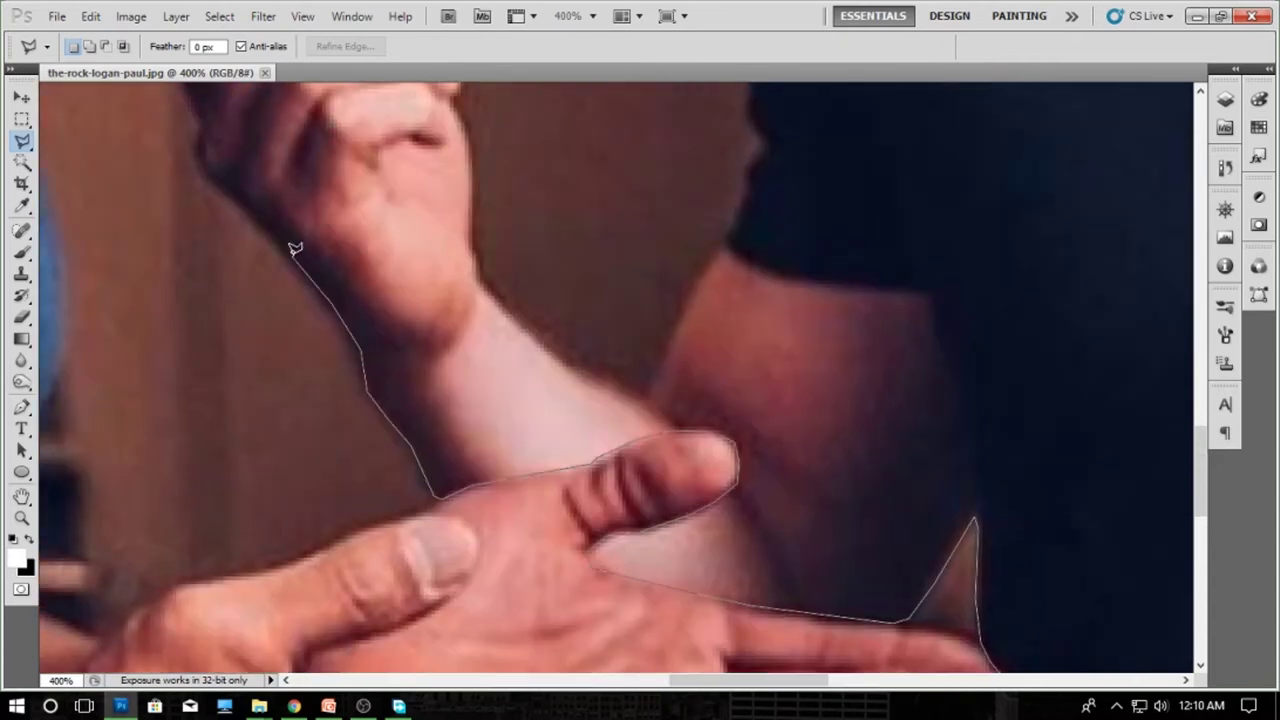
# - Extend the lasso outline along the underside of the pointing hand towards the index finger
pyautogui.click(289, 251)
pyautogui.click(261, 222)
pyautogui.click(208, 179)
pyautogui.moveTo(208, 179)
pyautogui.mouseDown()
pyautogui.moveTo(509, 457)
pyautogui.moveTo(541, 543)
pyautogui.mouseUp()
pyautogui.click(530, 508)
pyautogui.click(521, 434)
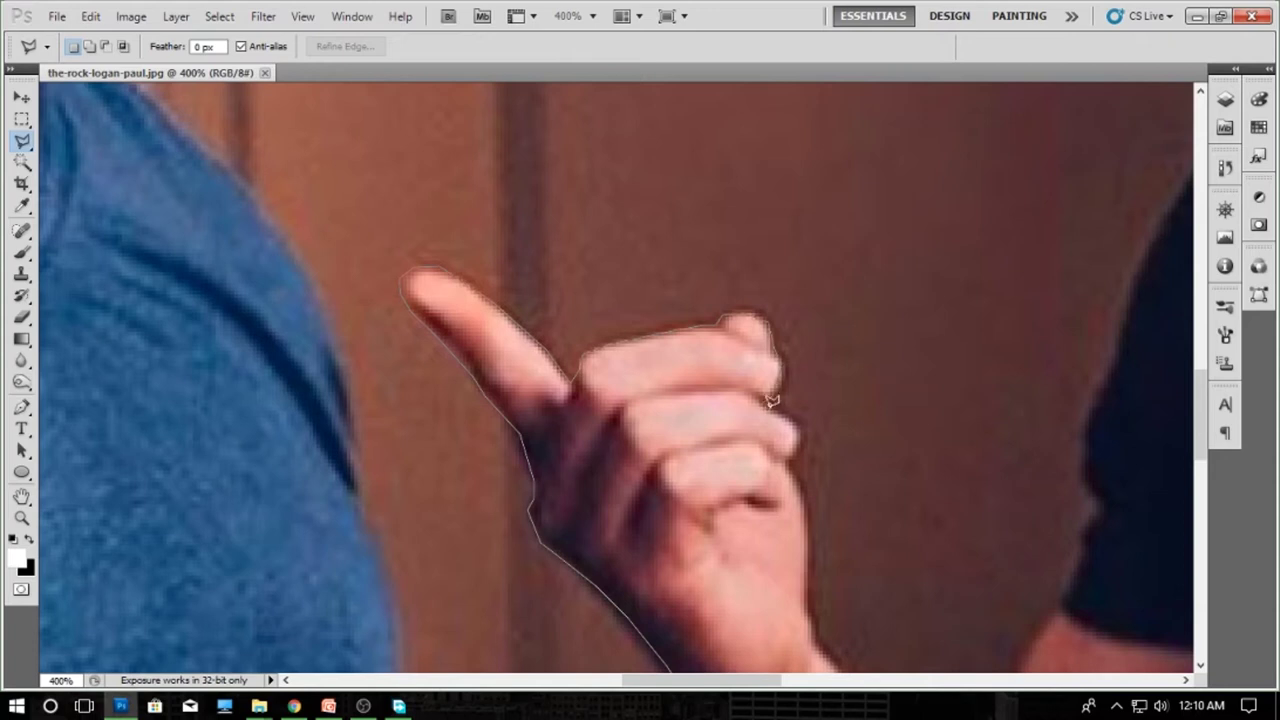
# - Trace the lasso outline from the curled fingers down the wrist and along the forearm's upper edge to the elbow crease
pyautogui.hotkey('ctrl', '+')
pyautogui.moveTo(866, 526); pyautogui.dragTo(556, 243)
pyautogui.click(540, 262)
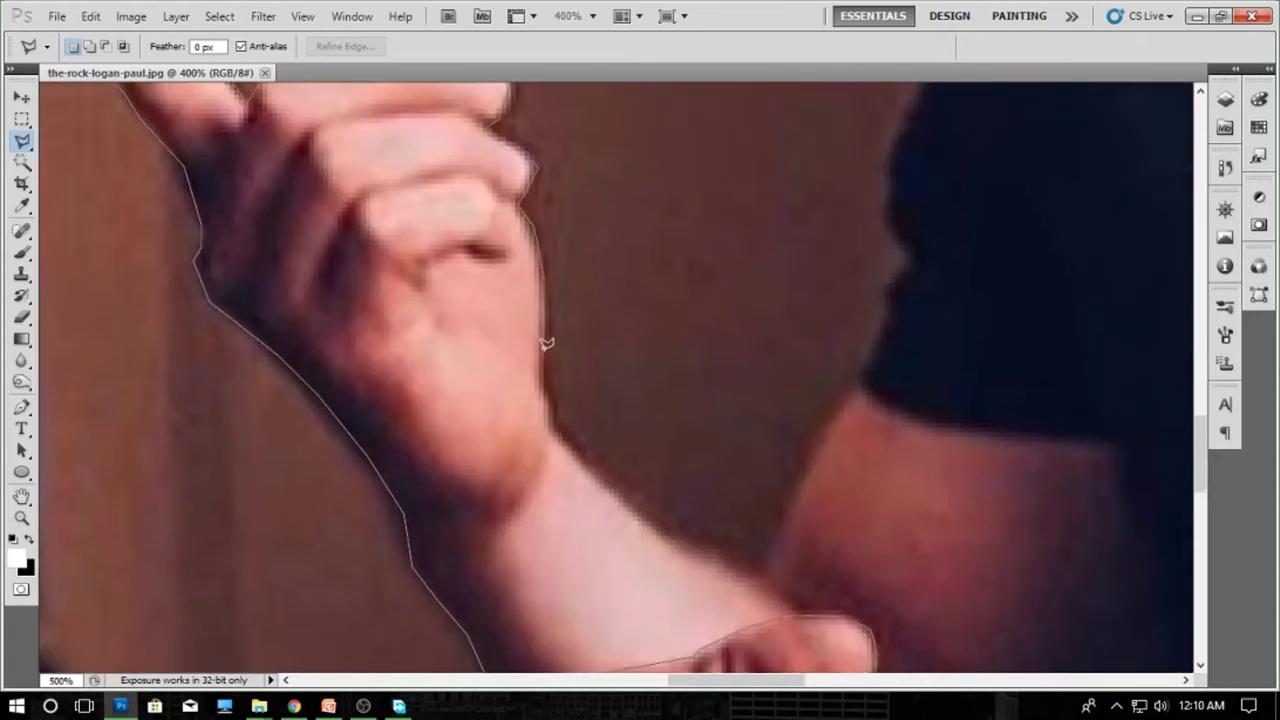
pyautogui.click(543, 349)
pyautogui.click(551, 432)
pyautogui.click(634, 512)
pyautogui.click(762, 570)
# - Trace the lasso outline from the elbow crease up the upper arm and onto the black sleeve's edge
pyautogui.click(793, 507)
pyautogui.click(808, 462)
pyautogui.click(837, 409)
pyautogui.click(855, 390)
pyautogui.click(863, 362)
pyautogui.click(881, 323)
pyautogui.click(876, 283)
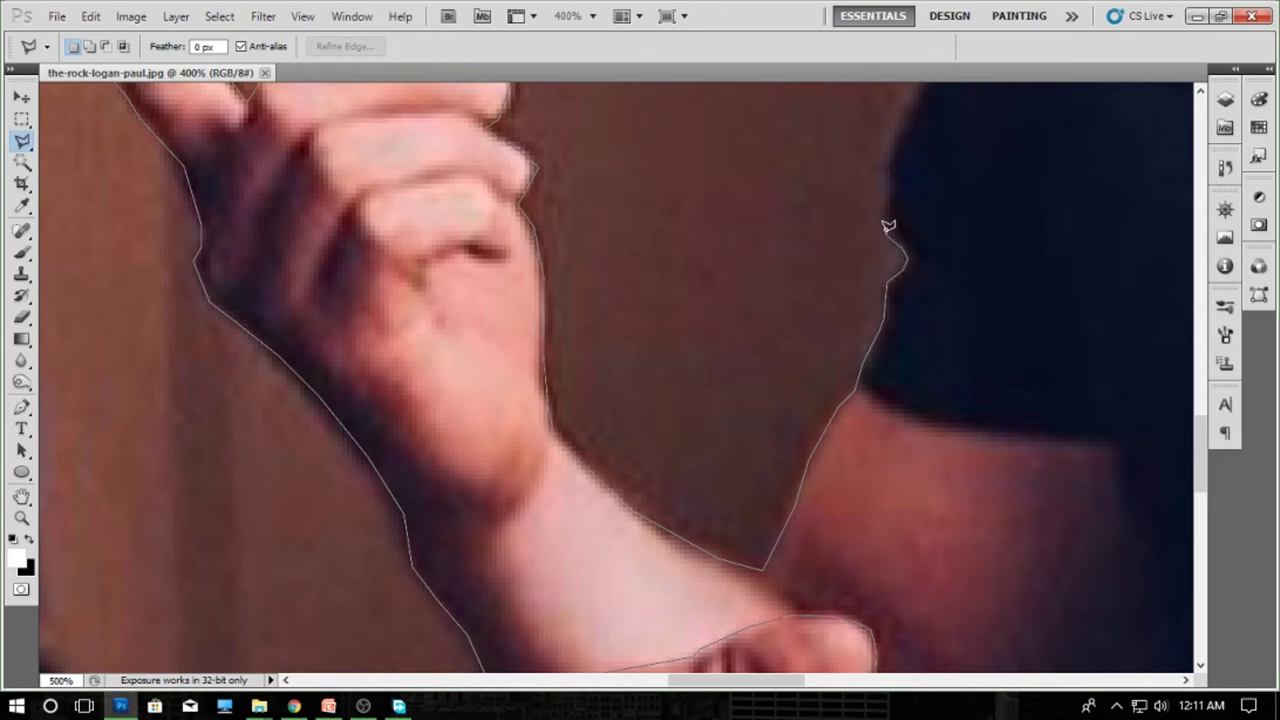
# - Remove the misplaced lasso points inside the black sleeve and retrace the outline along the sleeve's outer edge
pyautogui.moveTo(884, 202); pyautogui.dragTo(837, 437)
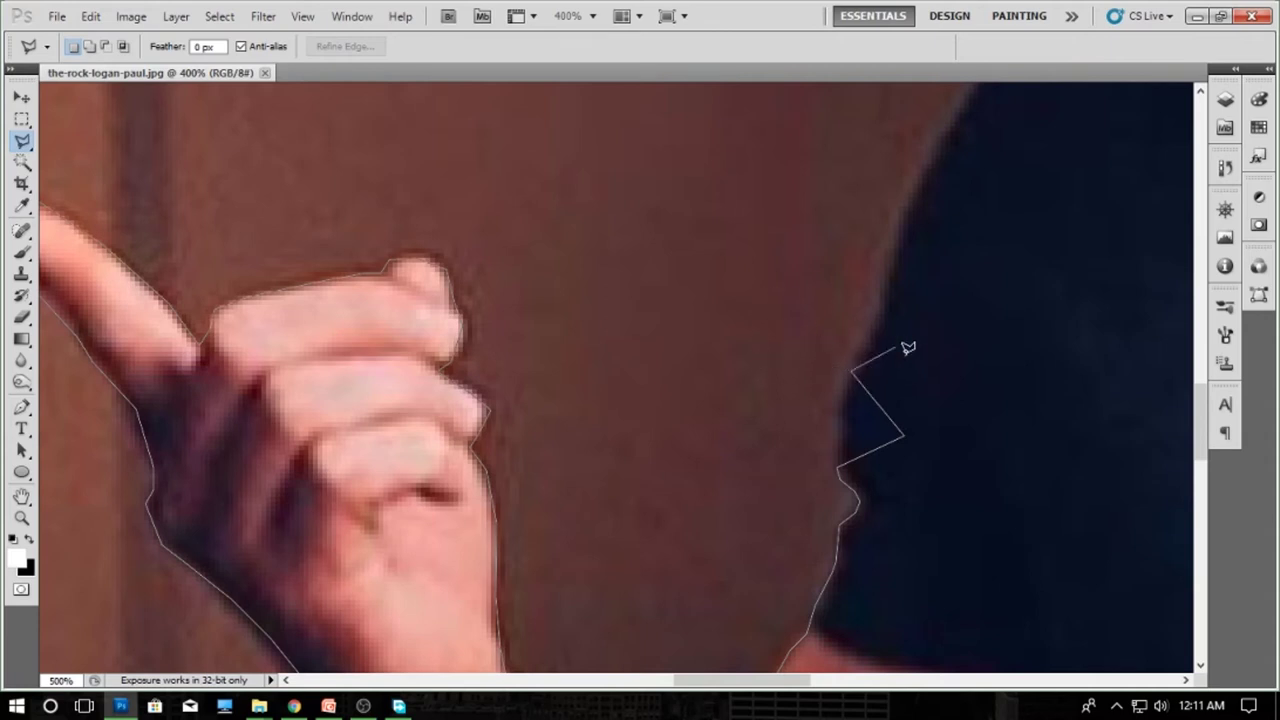
pyautogui.press('BackSpace')
pyautogui.press('BackSpace')
pyautogui.press('BackSpace')
pyautogui.moveTo(871, 332); pyautogui.dragTo(793, 514)
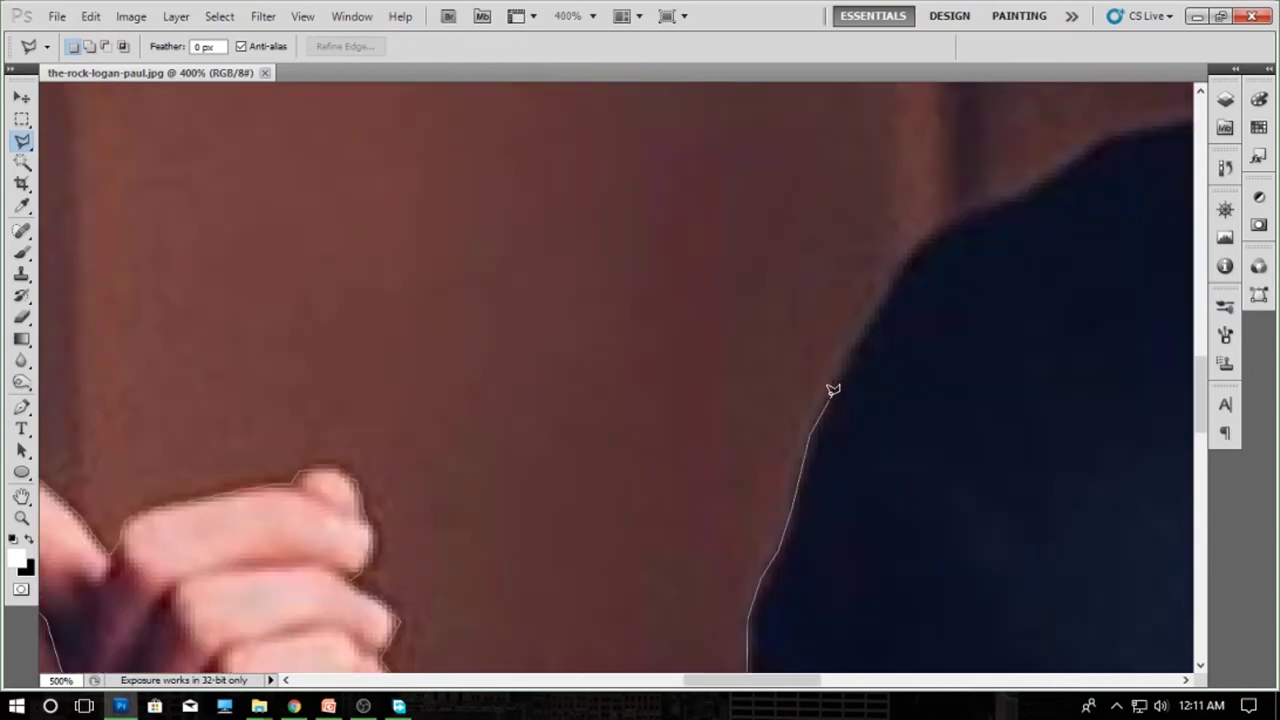
# - Trace the lasso outline over the black shirt's shoulder towards the base of the neck
pyautogui.moveTo(831, 386); pyautogui.dragTo(566, 524)
pyautogui.click(601, 465)
pyautogui.click(647, 424)
pyautogui.click(717, 399)
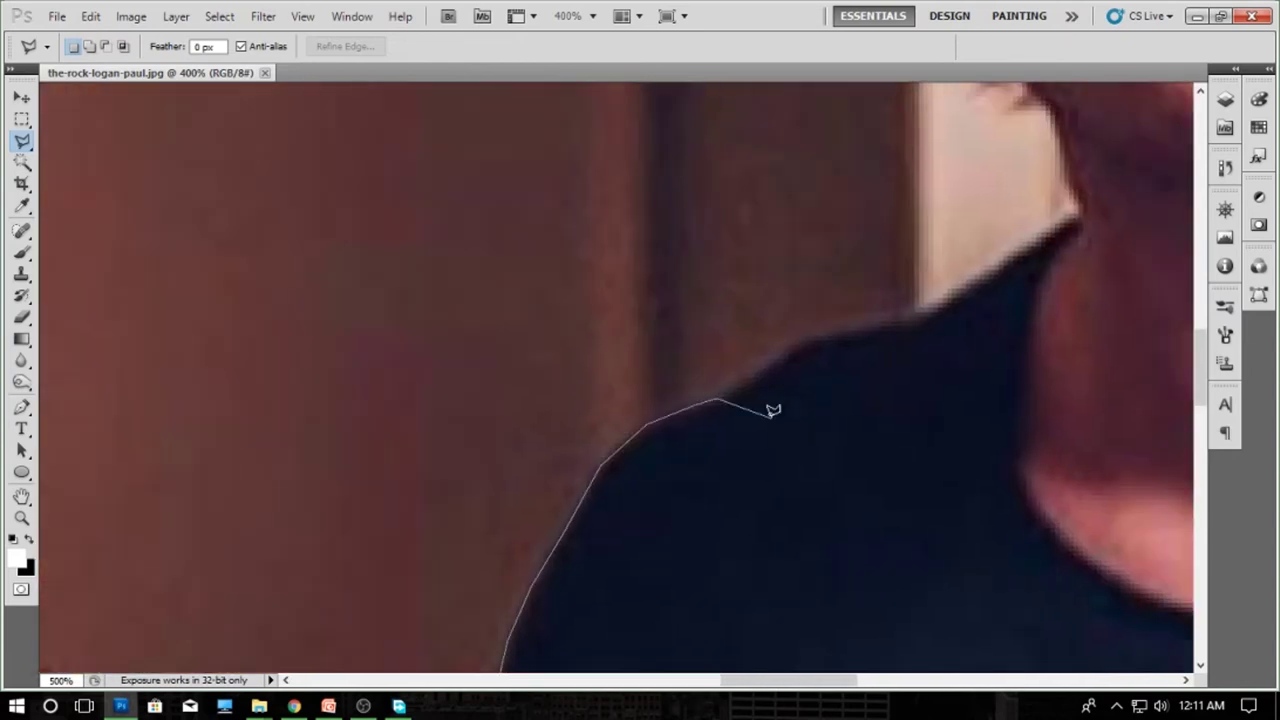
pyautogui.click(788, 350)
pyautogui.click(826, 335)
pyautogui.click(898, 323)
# - Trace the lasso outline up the neck and jaw and along the underside of the curly hair
pyautogui.moveTo(1062, 222); pyautogui.dragTo(809, 543)
pyautogui.click(784, 480)
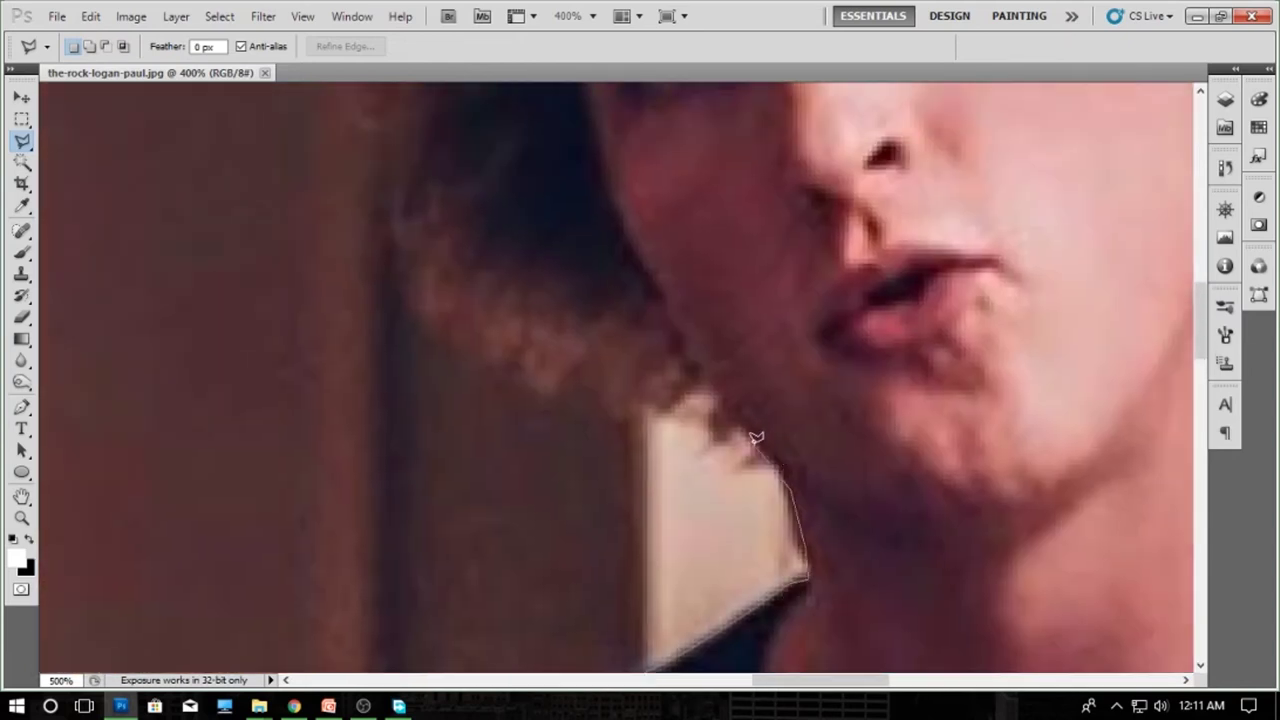
pyautogui.click(712, 402)
pyautogui.click(620, 406)
pyautogui.click(495, 356)
# - Trace the lasso outline up the outer edge of the hair on the side facing the bald man
pyautogui.hotkey('ctrl', '-')
pyautogui.hotkey('ctrl', '-')
pyautogui.moveTo(630, 408); pyautogui.dragTo(703, 560)
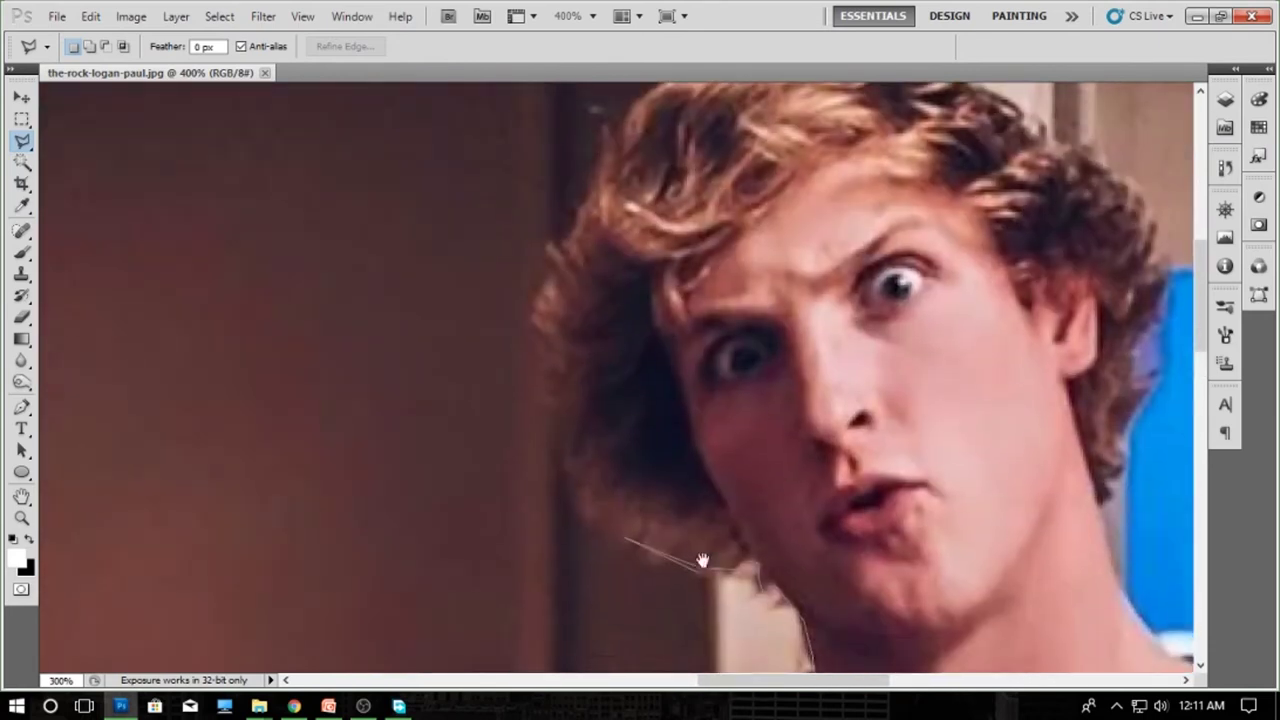
pyautogui.click(588, 511)
pyautogui.click(576, 465)
pyautogui.click(574, 424)
pyautogui.click(543, 381)
pyautogui.click(540, 276)
# - Trace the lasso outline over the top of the hair and down its far side next to the blue panel
pyautogui.moveTo(589, 203); pyautogui.dragTo(523, 549)
pyautogui.click(517, 568)
pyautogui.click(553, 468)
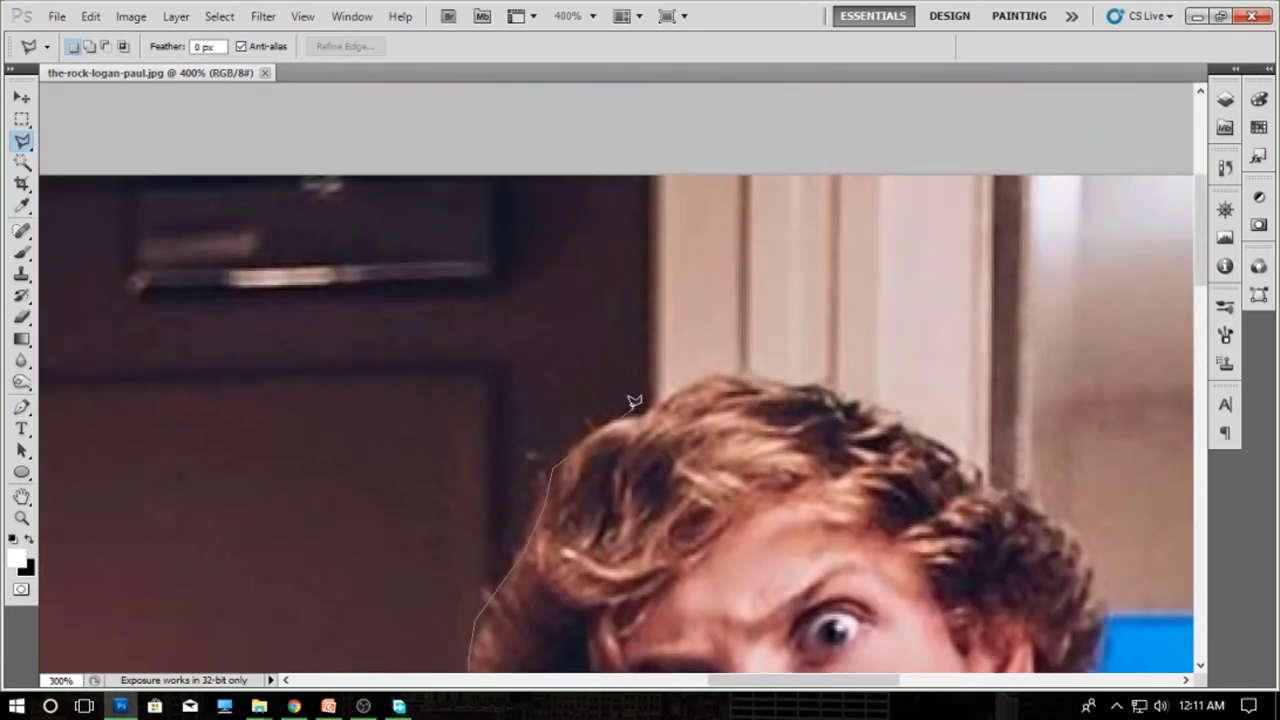
pyautogui.click(591, 428)
pyautogui.click(628, 416)
pyautogui.moveTo(987, 474)
pyautogui.mouseDown()
pyautogui.moveTo(745, 207)
pyautogui.moveTo(753, 362)
pyautogui.mouseUp()
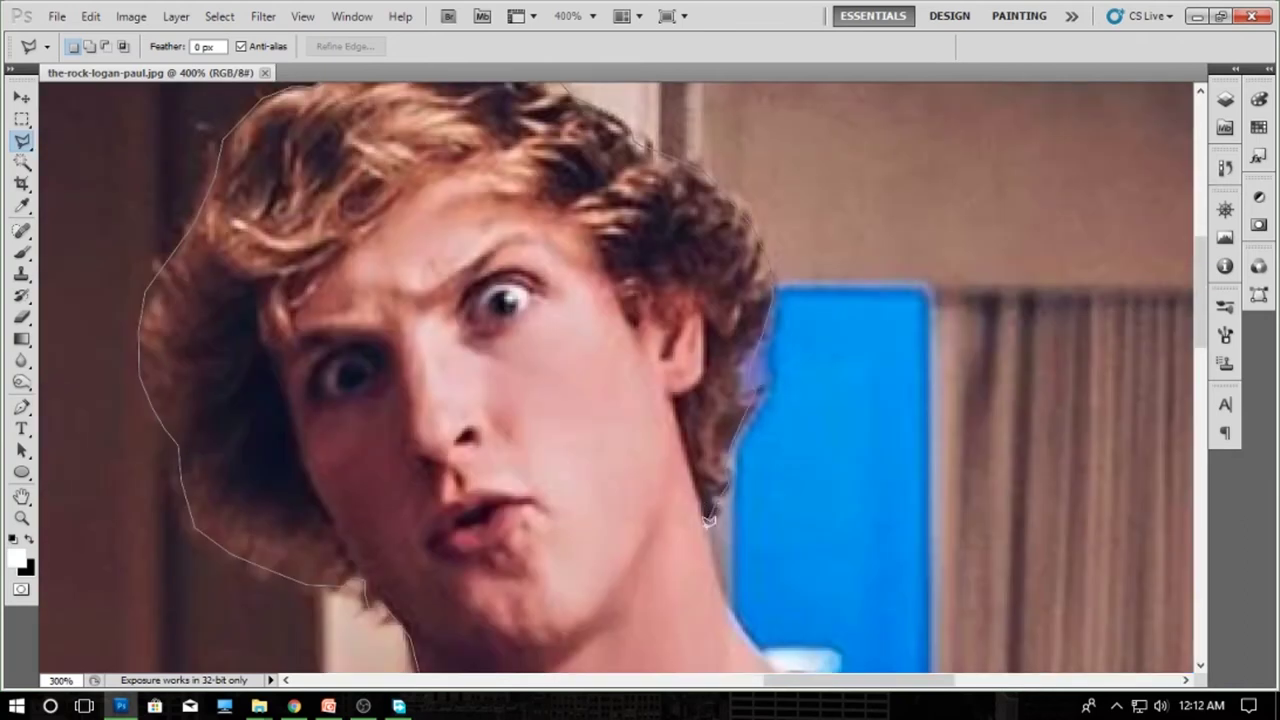
# - Trace the lasso outline from below the ear down the neck and along the shoulder beside the curtain
pyautogui.moveTo(708, 520); pyautogui.dragTo(578, 278)
pyautogui.click(680, 351)
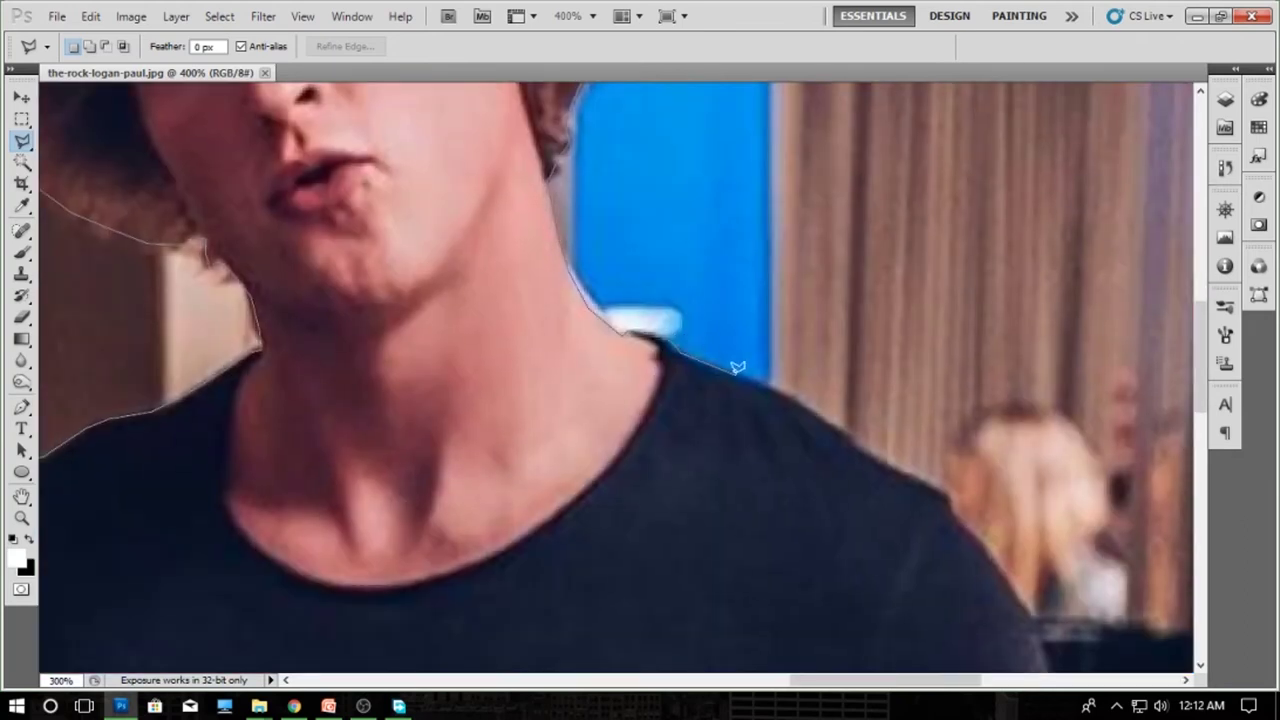
pyautogui.moveTo(796, 379); pyautogui.dragTo(472, 159)
pyautogui.click(472, 178)
pyautogui.click(555, 247)
pyautogui.click(583, 255)
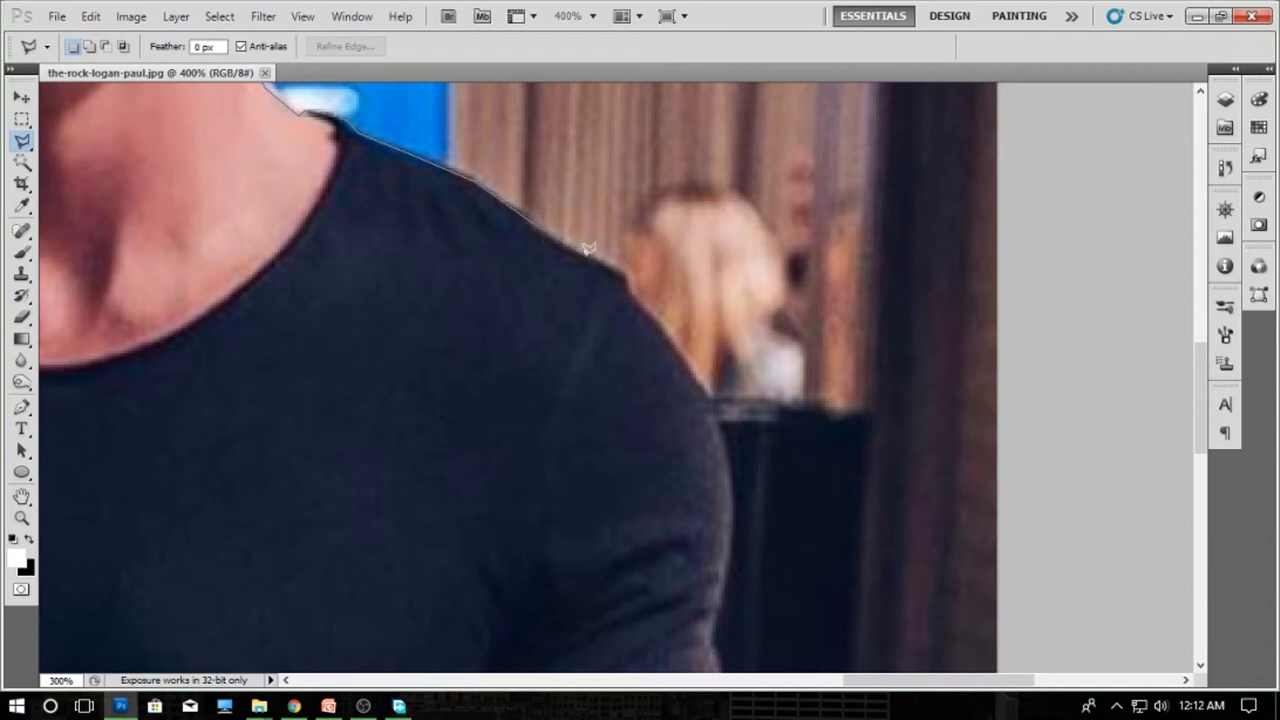
# - Trace the lasso outline down the far sleeve and arm and around the raised hand to the wrist
pyautogui.click(625, 276)
pyautogui.scroll(3, 623, 283)
pyautogui.click(668, 352)
pyautogui.click(755, 442)
pyautogui.moveTo(796, 476)
pyautogui.mouseDown()
pyautogui.moveTo(594, 243)
pyautogui.moveTo(609, 189)
pyautogui.moveTo(566, 386)
pyautogui.moveTo(549, 311)
pyautogui.moveTo(598, 516)
pyautogui.moveTo(584, 380)
pyautogui.moveTo(758, 200)
pyautogui.moveTo(895, 127)
pyautogui.moveTo(866, 282)
pyautogui.moveTo(806, 134)
pyautogui.moveTo(824, 212)
pyautogui.moveTo(746, 360)
pyautogui.moveTo(664, 252)
pyautogui.moveTo(714, 343)
pyautogui.moveTo(586, 480)
pyautogui.moveTo(295, 573)
pyautogui.mouseUp()
pyautogui.click(290, 581)
# - Trace the lasso outline from the wrist up the arm's inner edge and back down the shirt's side
pyautogui.scroll(-3, 287, 581)
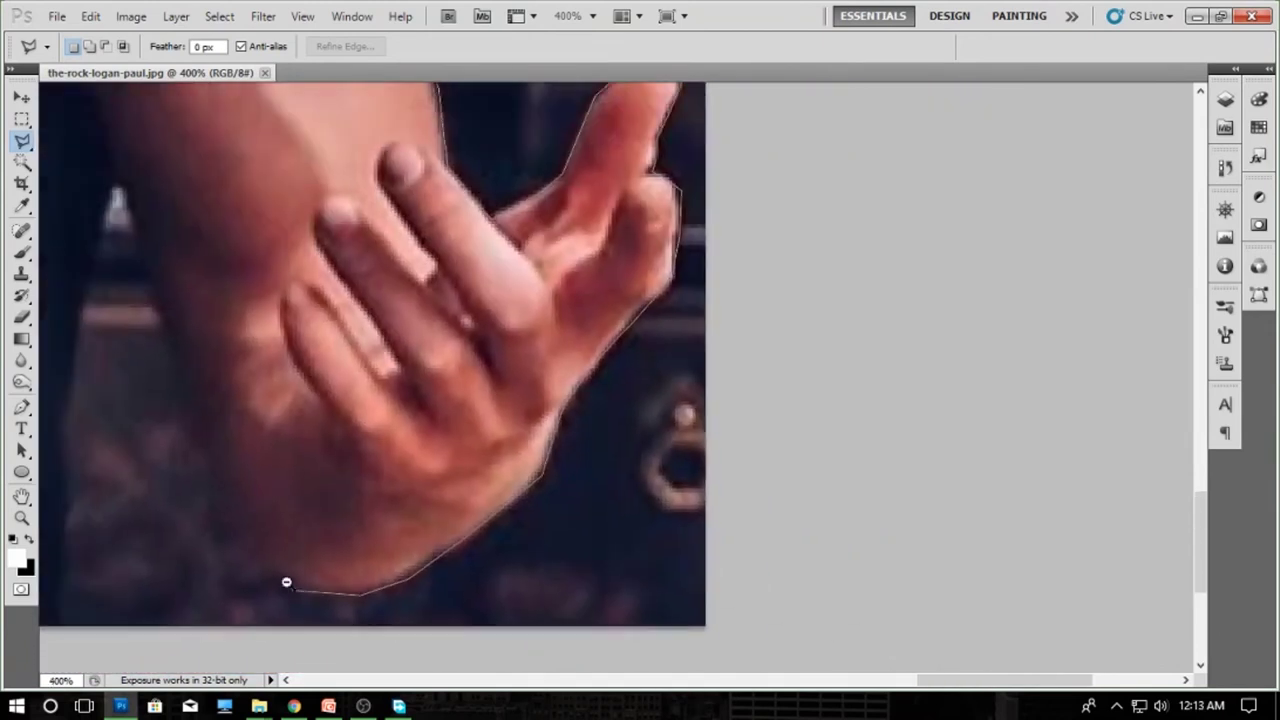
pyautogui.scroll(1, 286, 575)
pyautogui.click(268, 596)
pyautogui.click(247, 560)
pyautogui.click(226, 497)
pyautogui.click(211, 414)
pyautogui.click(157, 240)
pyautogui.moveTo(135, 181)
pyautogui.mouseDown()
pyautogui.moveTo(63, 443)
pyautogui.moveTo(682, 591)
pyautogui.mouseUp()
# - Close the lasso outline along the image's bottom edge to select the whole man in the black shirt
pyautogui.hotkey('ctrl', '-')
pyautogui.hotkey('ctrl', '-')
pyautogui.hotkey('ctrl', '-')
pyautogui.hotkey('ctrl', '-')
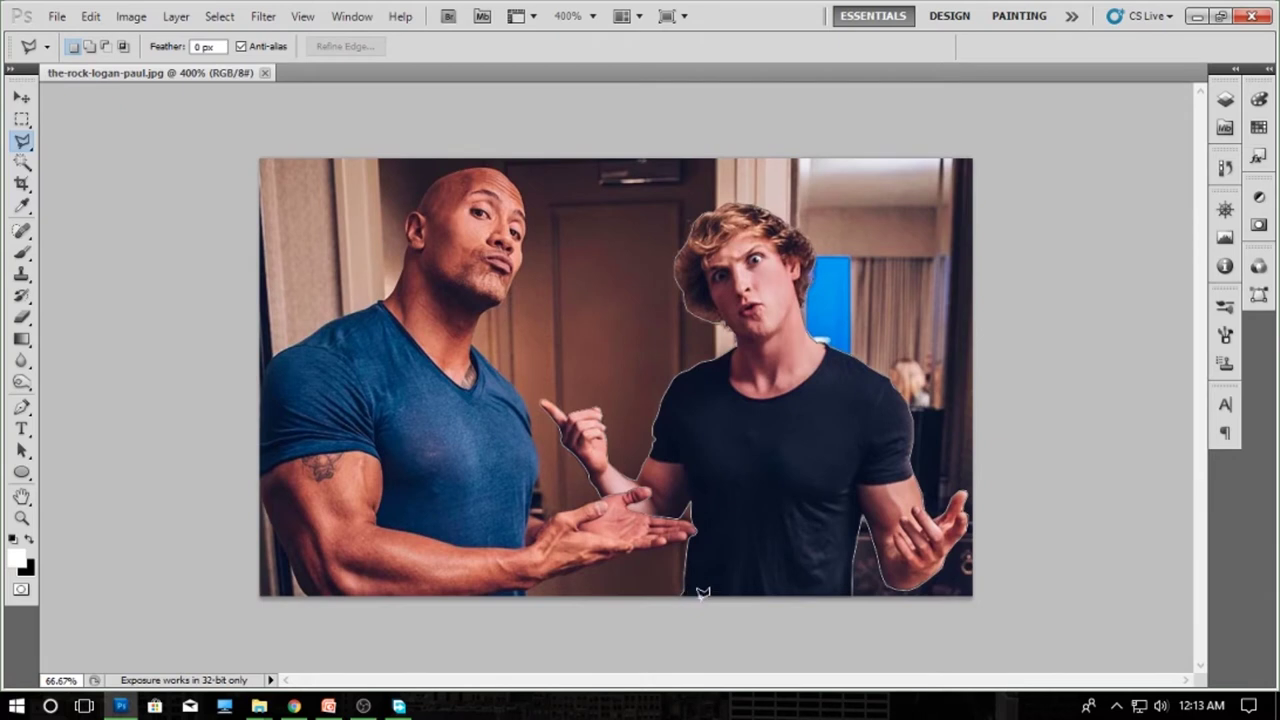
pyautogui.click(686, 600)
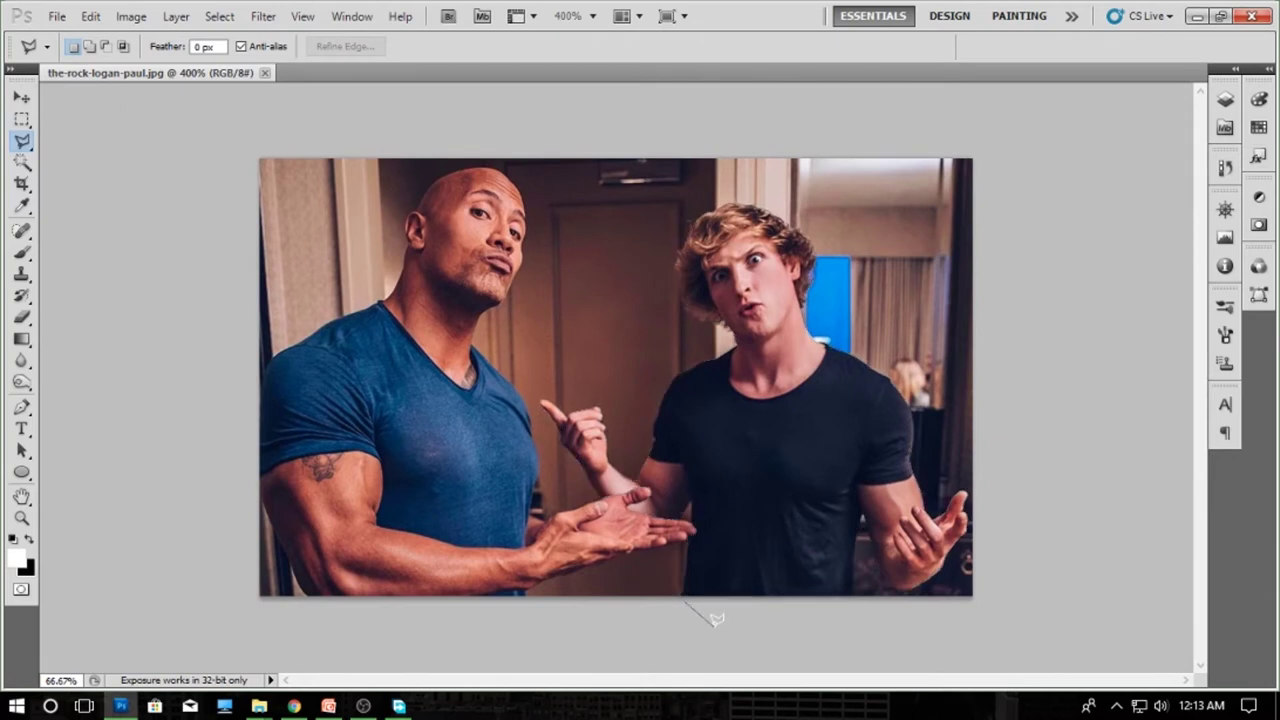
pyautogui.moveTo(754, 605); pyautogui.dragTo(752, 602)
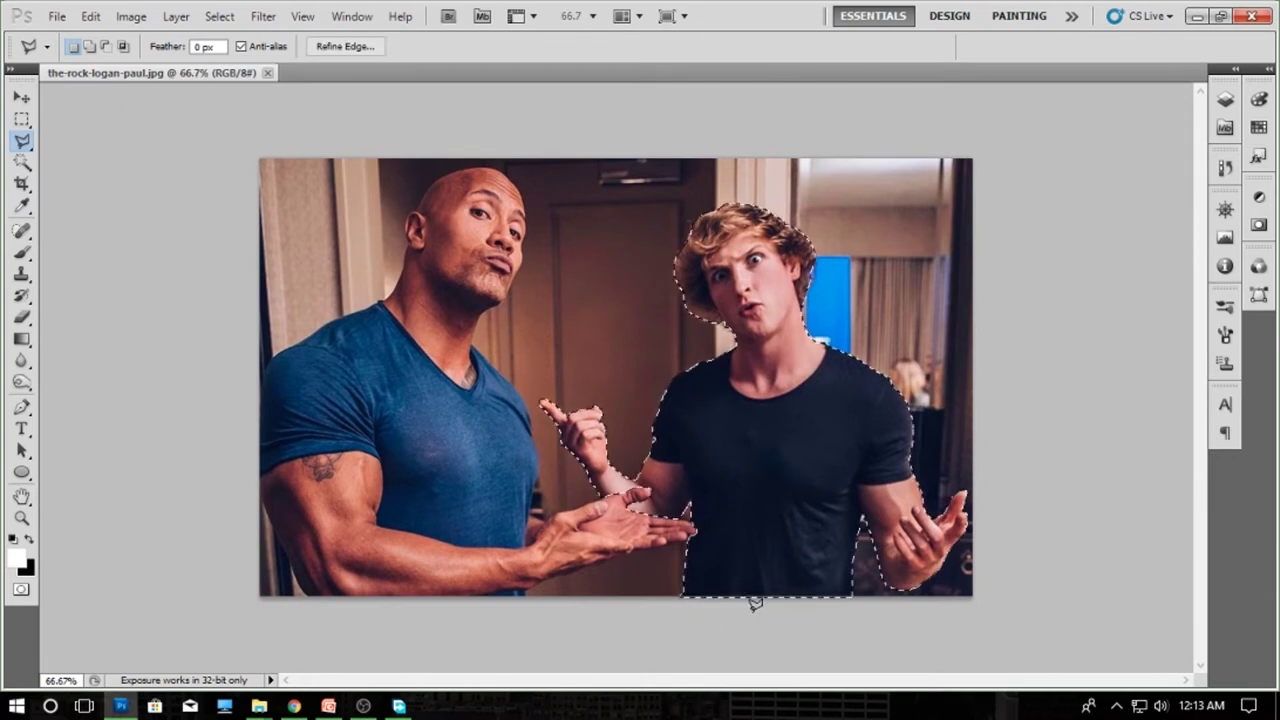
# - Show the document's layer list
pyautogui.hotkey('ctrl', '-')
pyautogui.hotkey('ctrl', '+')
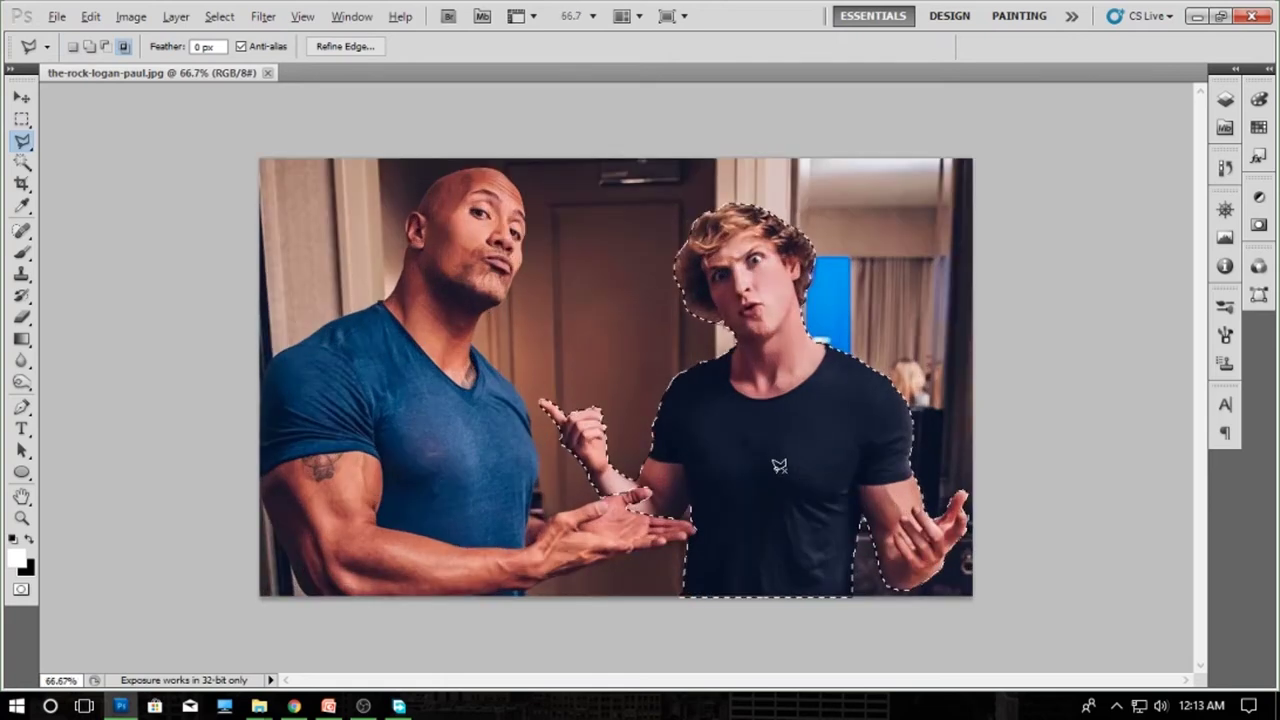
pyautogui.click(1225, 98)
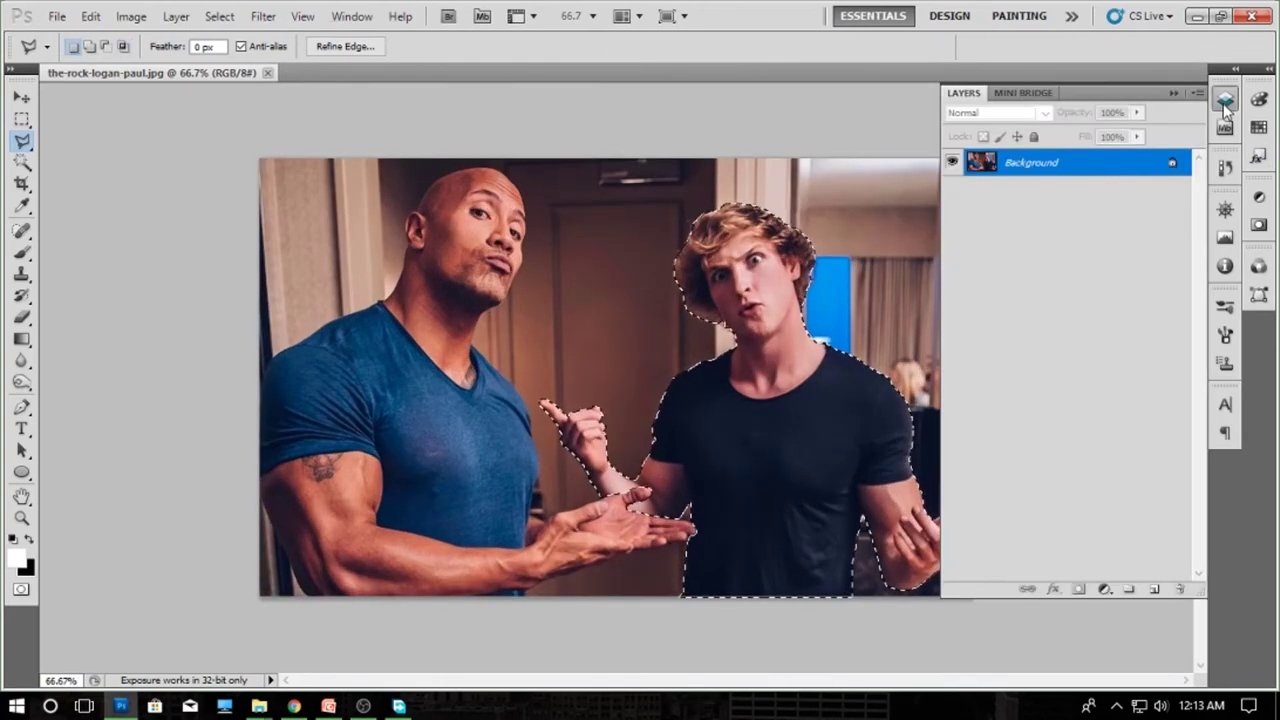
# - Duplicate the Background layer and copy the selected man in the black shirt onto a new layer
pyautogui.rightClick(1075, 170)
pyautogui.click(1108, 206)
pyautogui.press('Return')
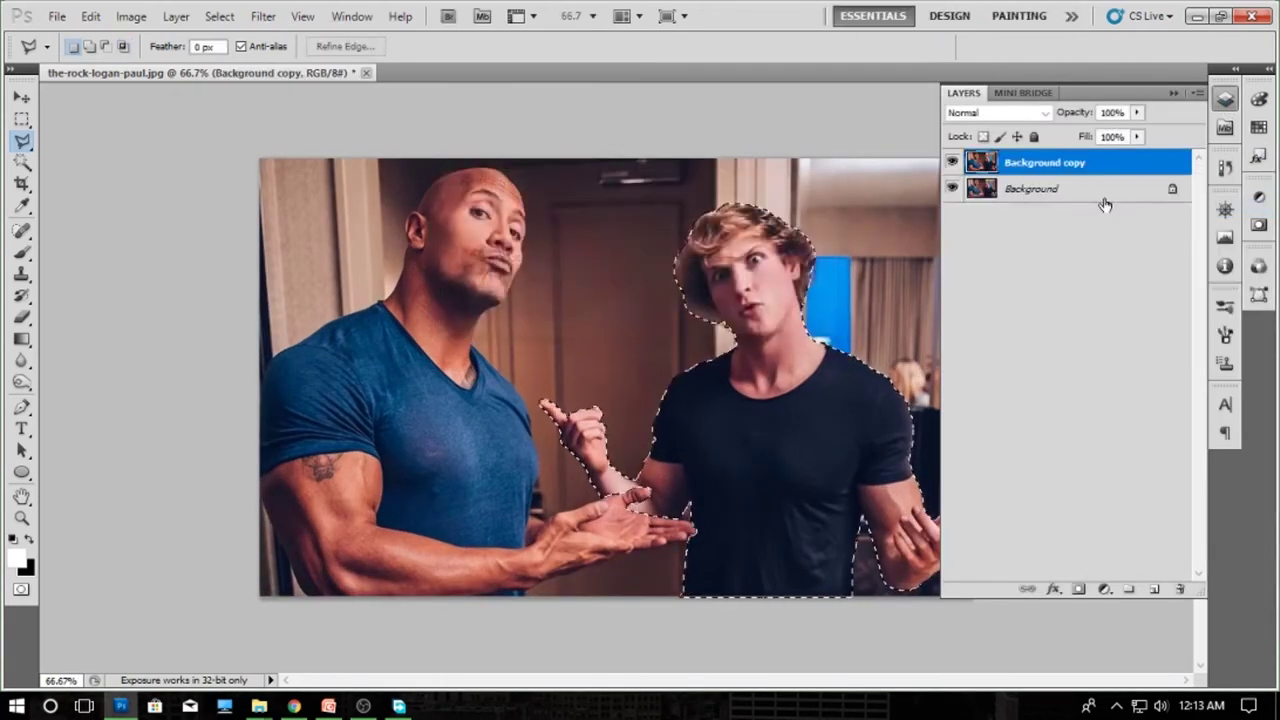
pyautogui.hotkey('ctrl', 'j')
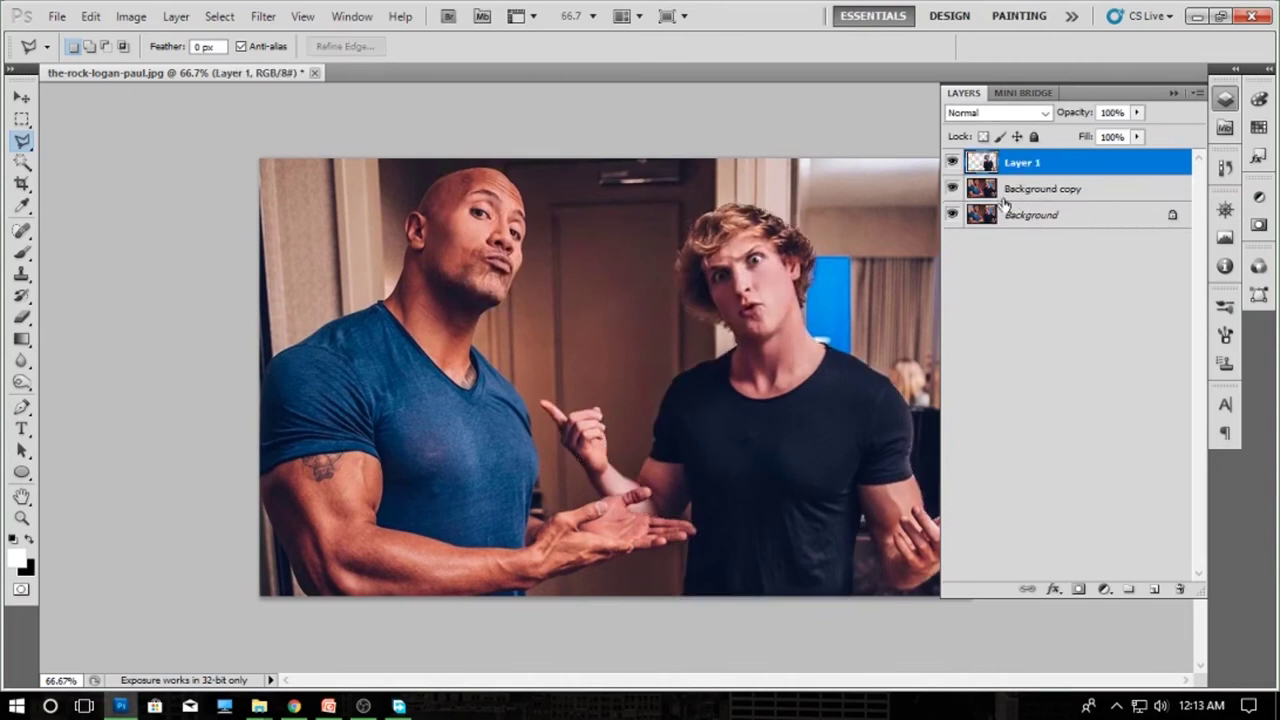
# - Move the cut-out man in the black shirt across the photo toward the man in the blue shirt
pyautogui.press('v')
pyautogui.click(1174, 92)
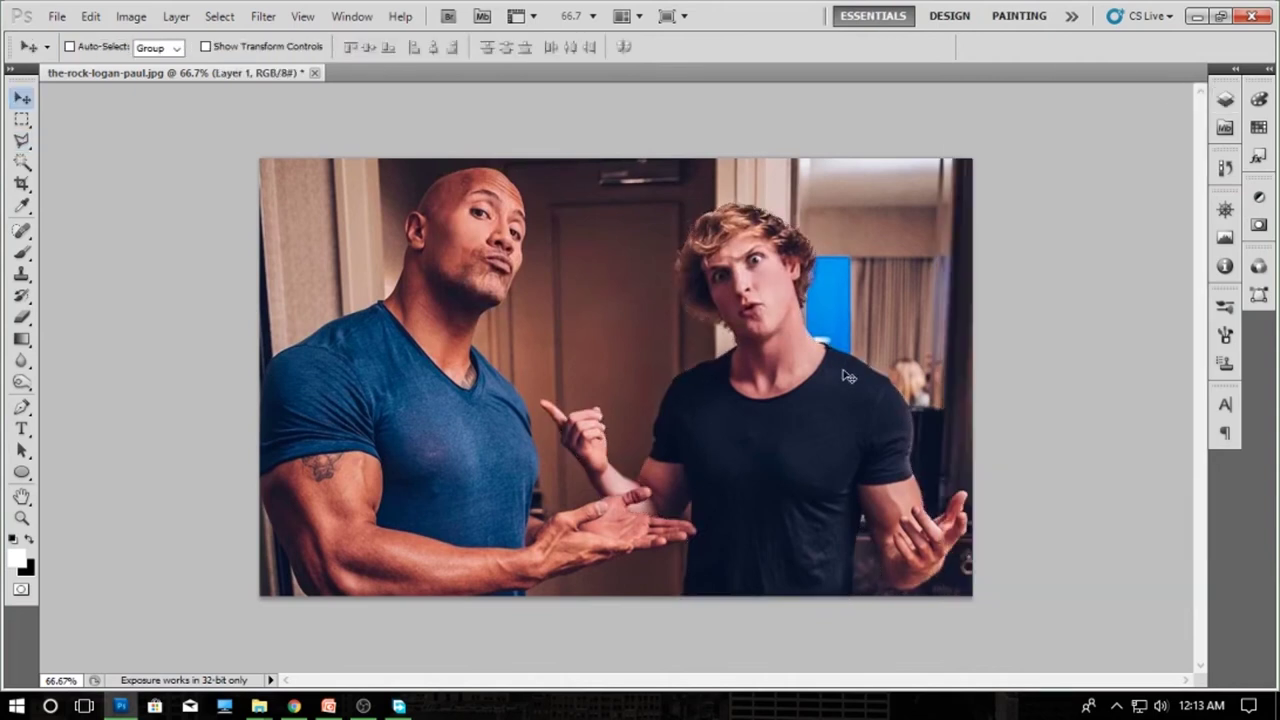
pyautogui.moveTo(847, 391); pyautogui.dragTo(767, 391)
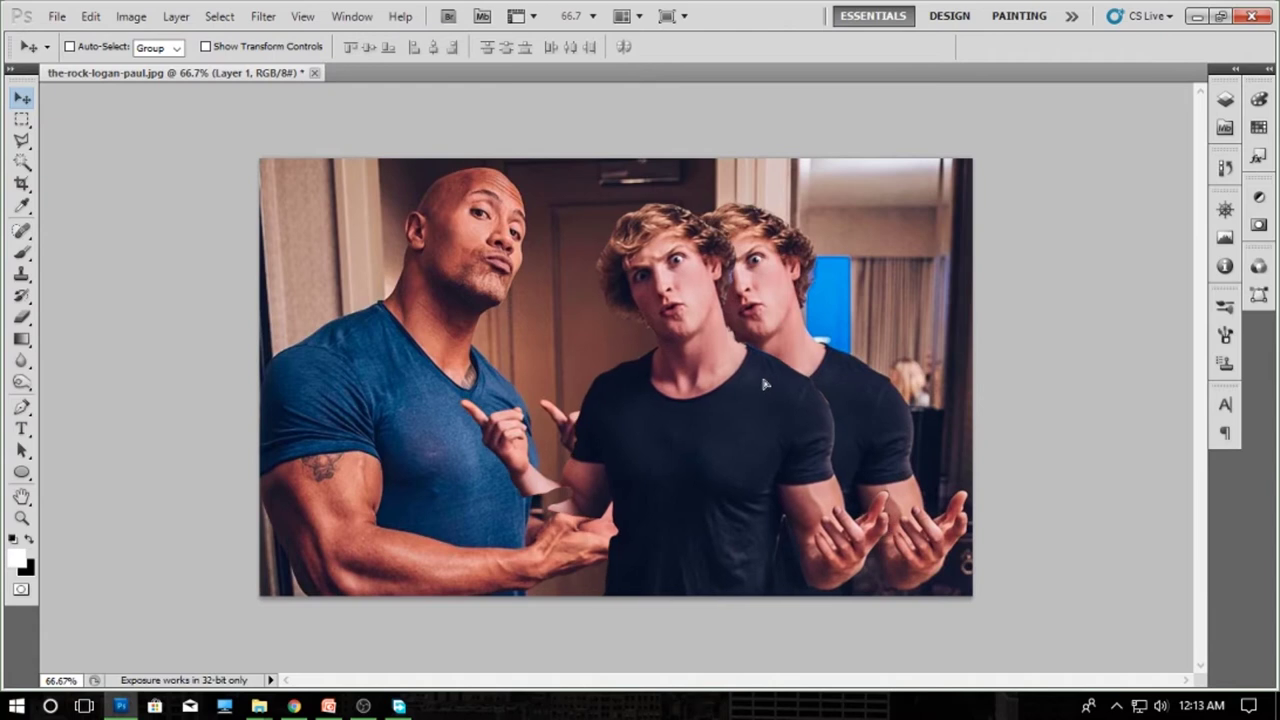
pyautogui.click(1225, 98)
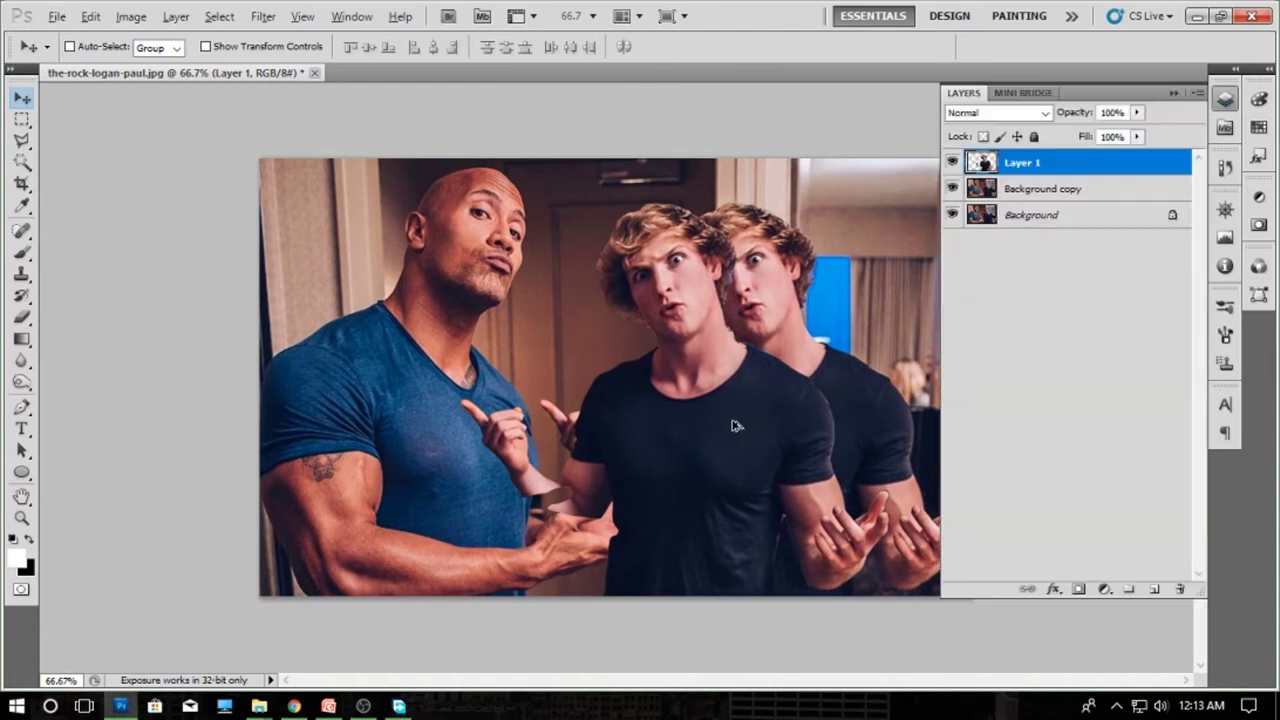
pyautogui.moveTo(735, 426); pyautogui.dragTo(617, 432)
# - Undo the moves and extra copies of the cut-out man, keeping one cut-out layer at its original position
pyautogui.hotkey('ctrl', 'alt', 'z')
pyautogui.hotkey('ctrl', 'alt', 'z')
pyautogui.hotkey('ctrl', 'alt', 'z')
pyautogui.hotkey('ctrl', 'alt', 'z')
pyautogui.hotkey('ctrl', 'alt', 'z')
pyautogui.hotkey('ctrl', 'alt', 'z')
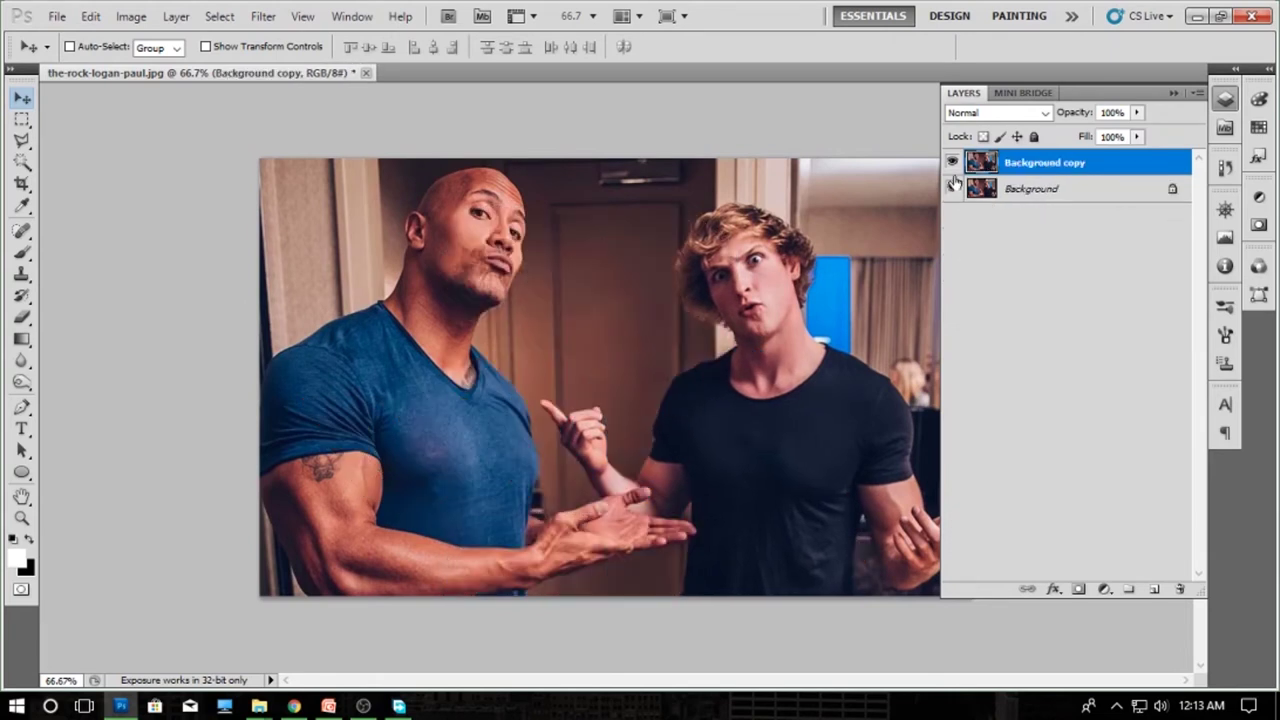
pyautogui.hotkey('ctrl', 'shift', 'z')
pyautogui.hotkey('ctrl', 'shift', 'z')
pyautogui.hotkey('ctrl', 'shift', 'z')
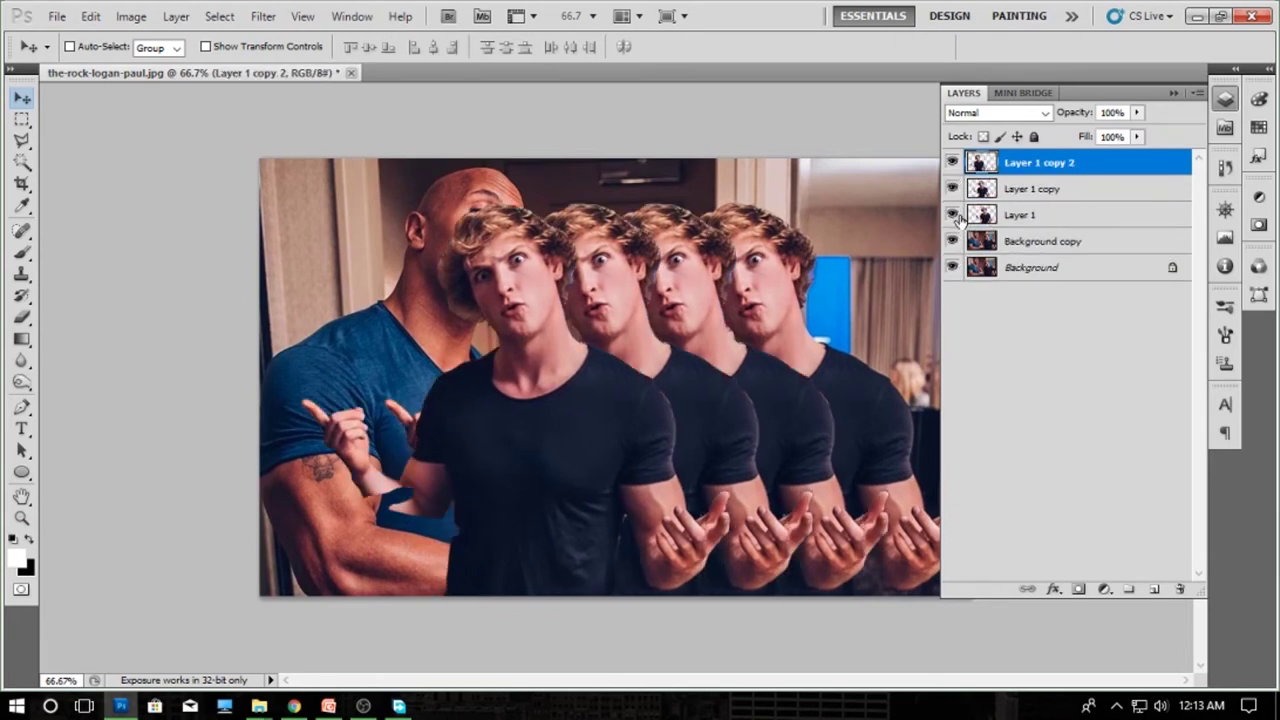
pyautogui.hotkey('ctrl', 'alt', 'z')
pyautogui.hotkey('ctrl', 'alt', 'z')
pyautogui.hotkey('ctrl', 'alt', 'z')
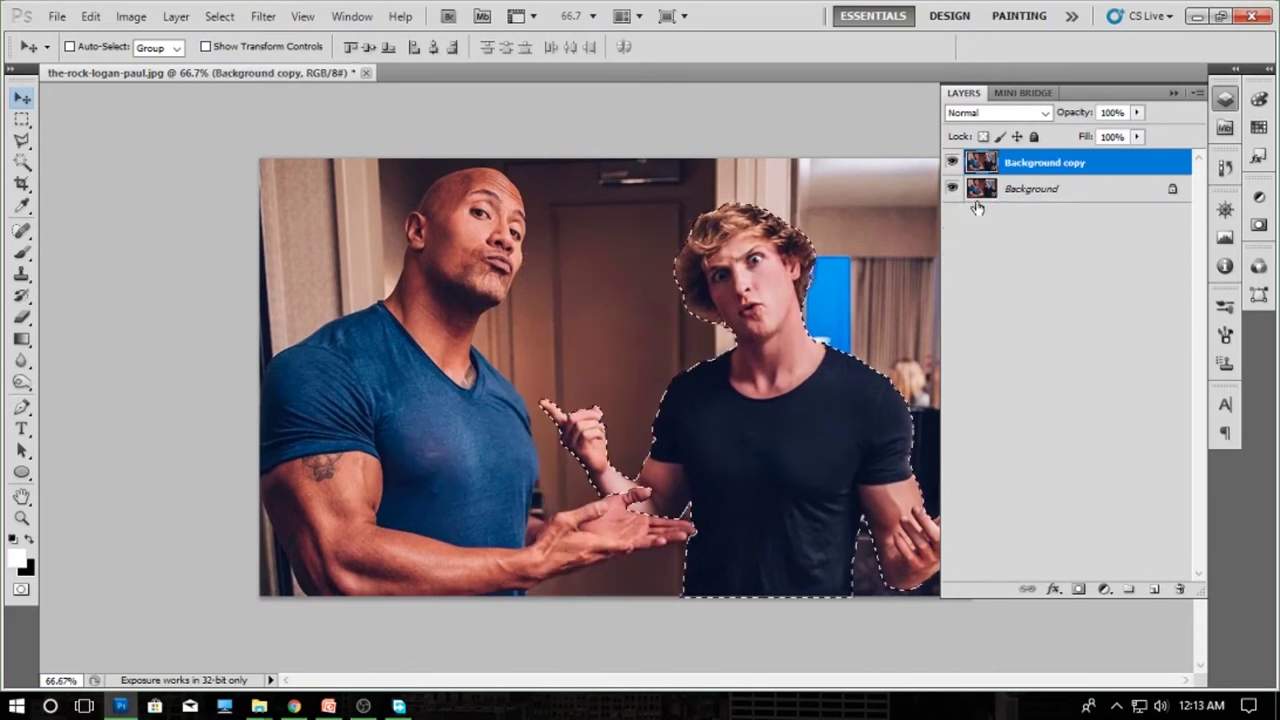
pyautogui.hotkey('ctrl', 'shift', 'z')
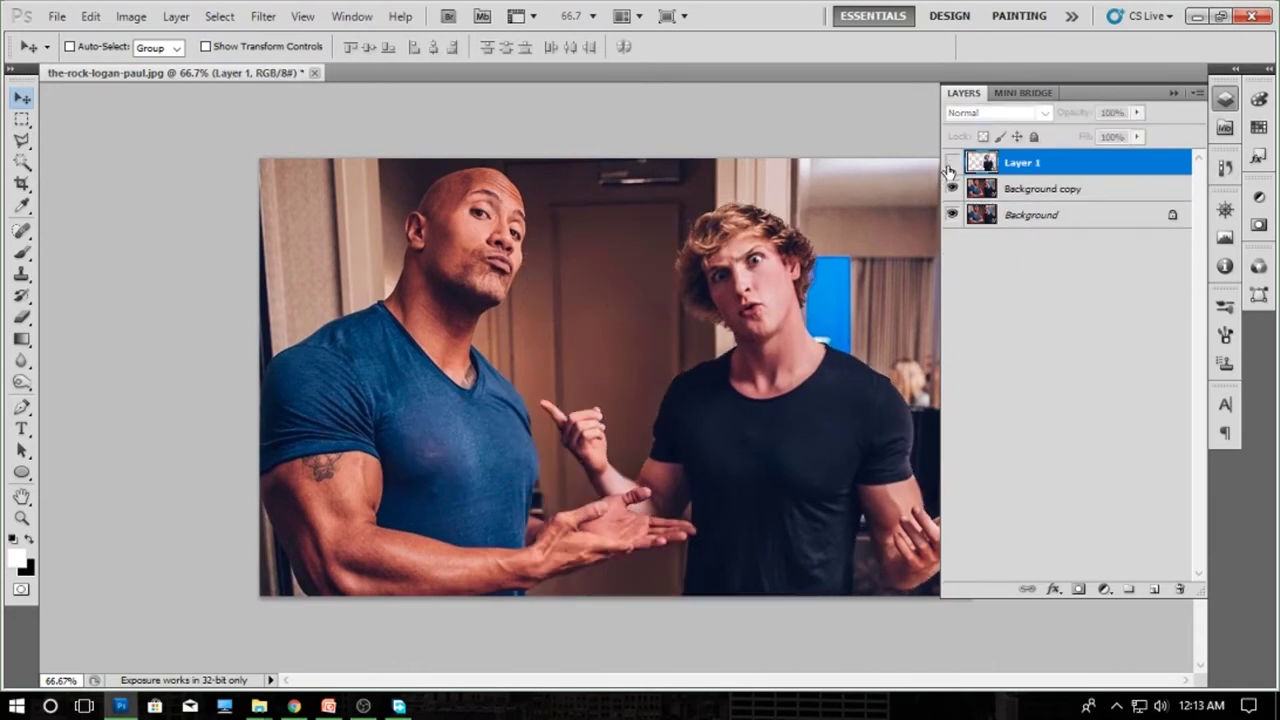
# - Add a red outside Stroke to the cut-out man's layer and make it slightly thicker
pyautogui.click(1053, 592)
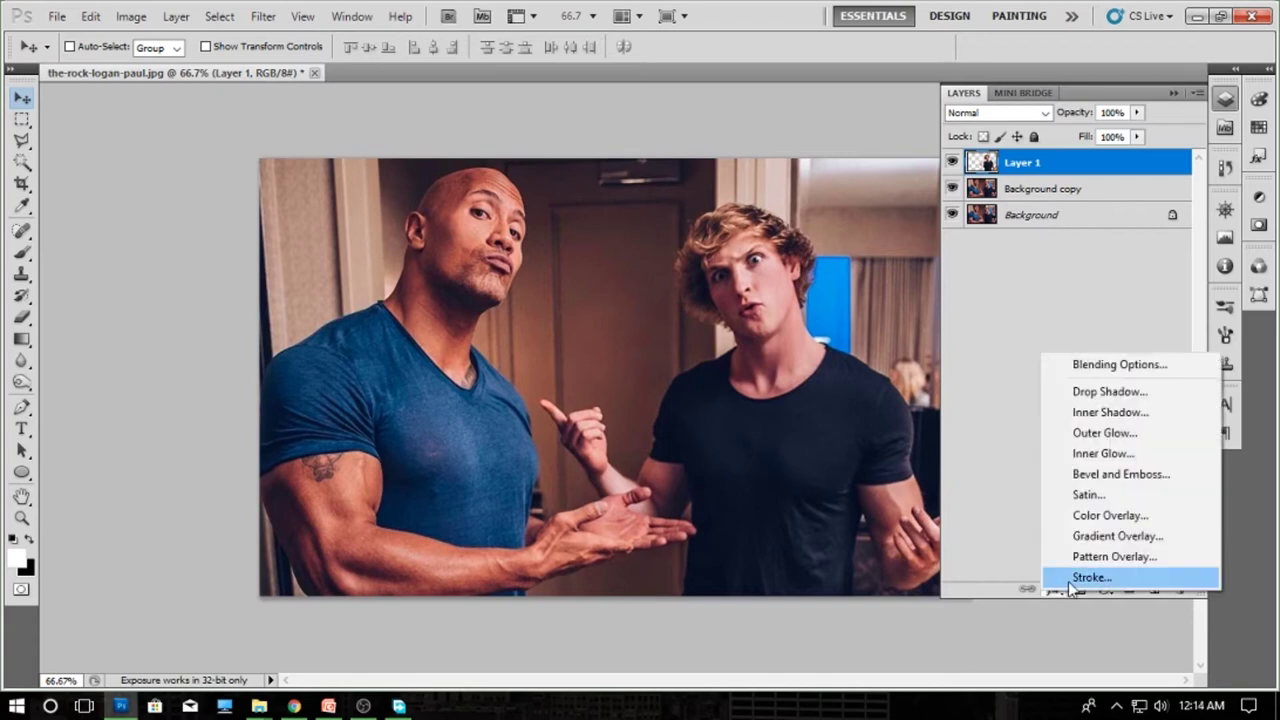
pyautogui.click(1071, 582)
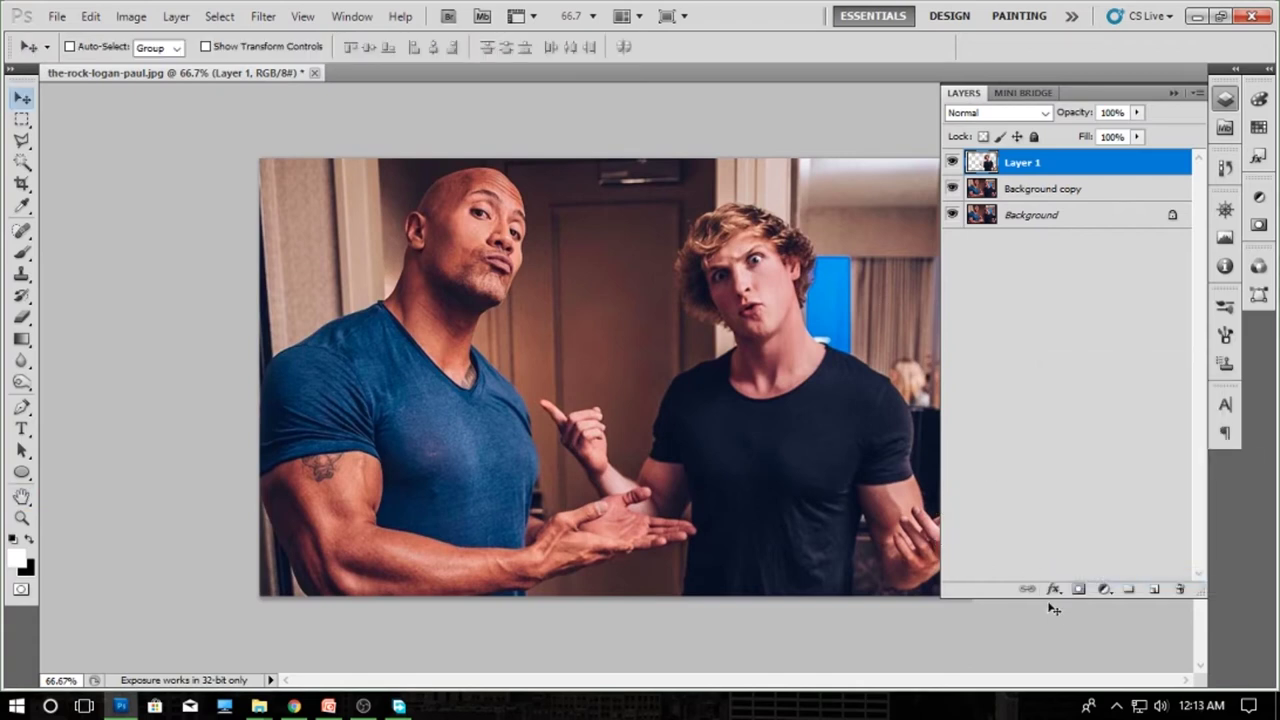
pyautogui.click(1053, 589)
pyautogui.click(1070, 580)
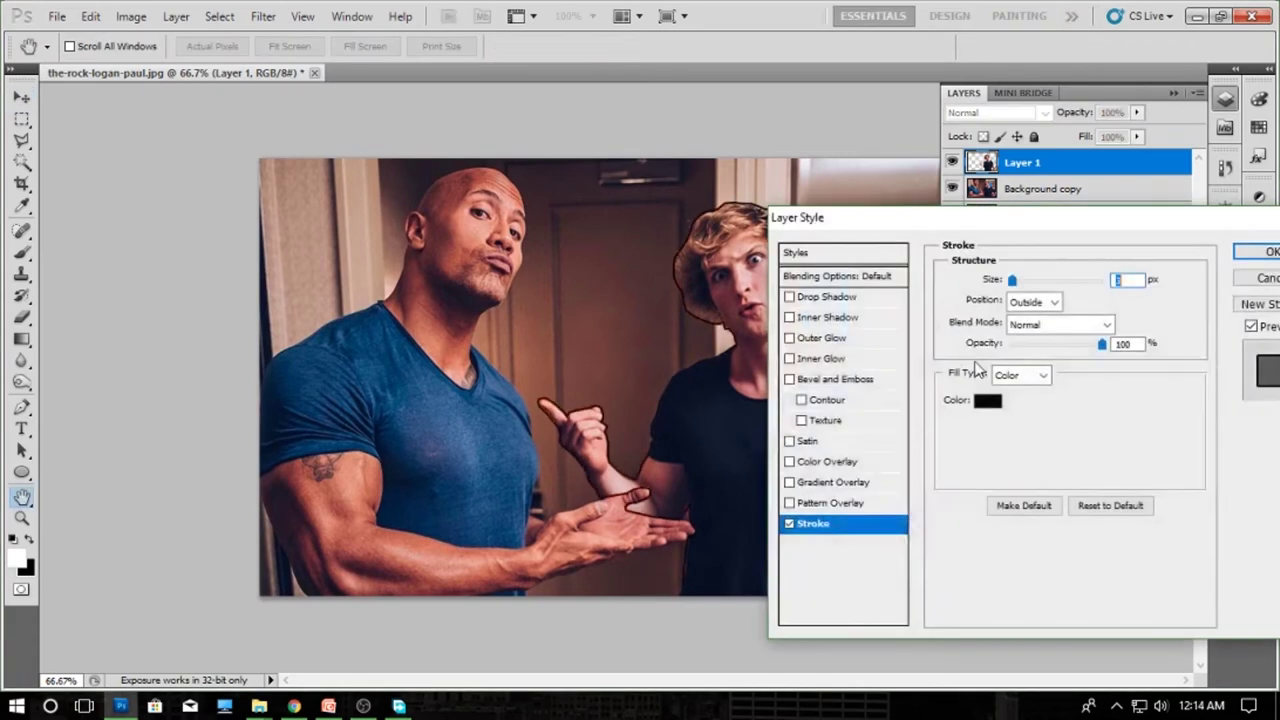
pyautogui.click(985, 403)
pyautogui.click(750, 560)
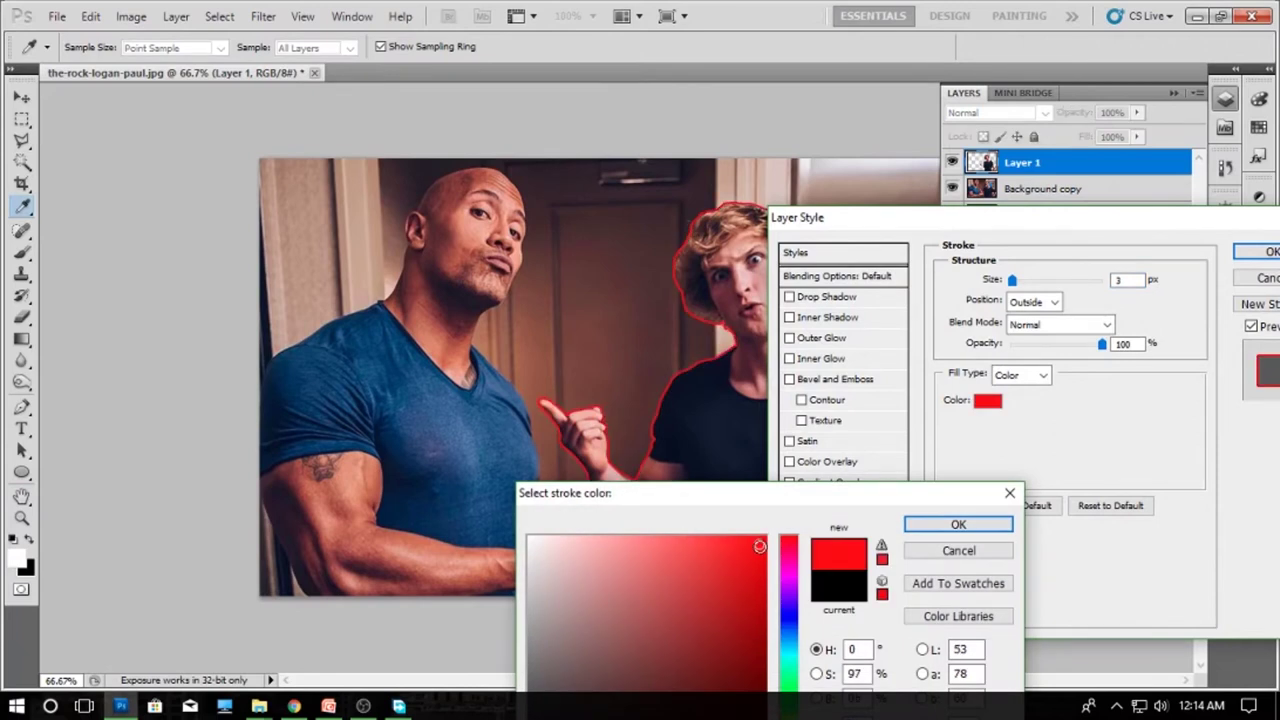
pyautogui.press('Return')
pyautogui.press('Up')
pyautogui.press('Up')
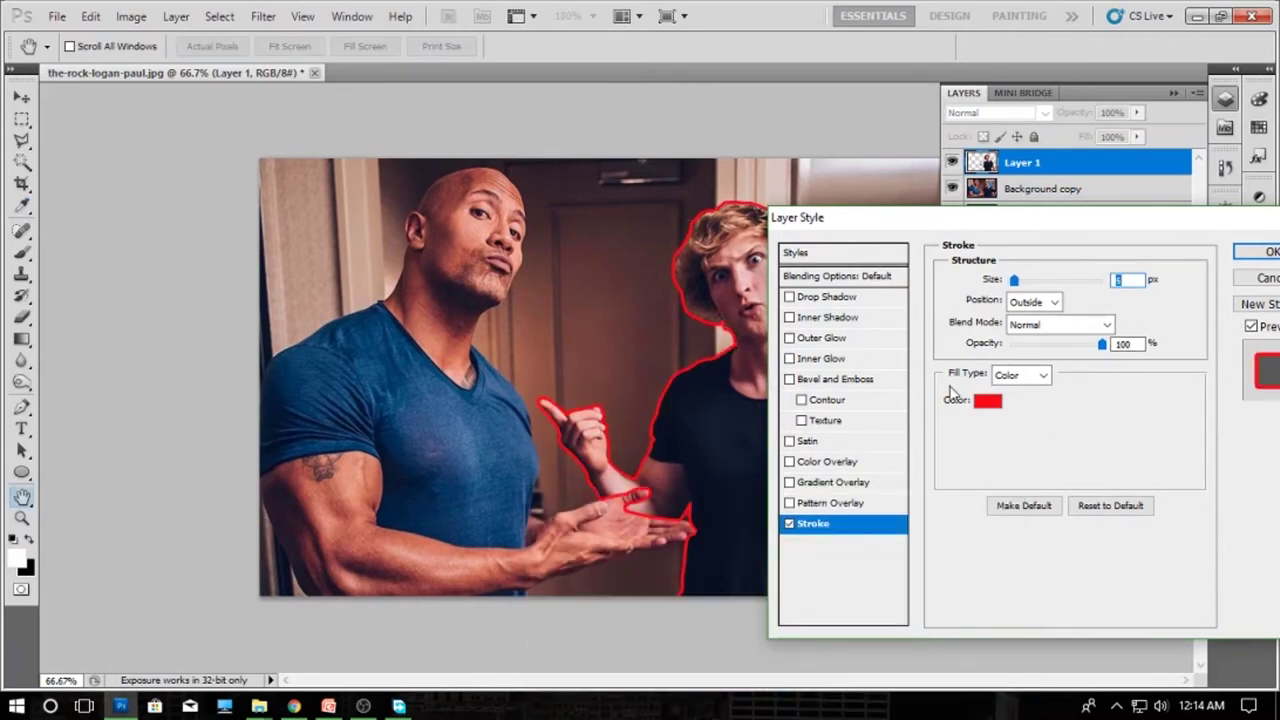
# - Turn on Outer Glow for the cut-out man's layer and set the glow colour to bright green
pyautogui.click(815, 338)
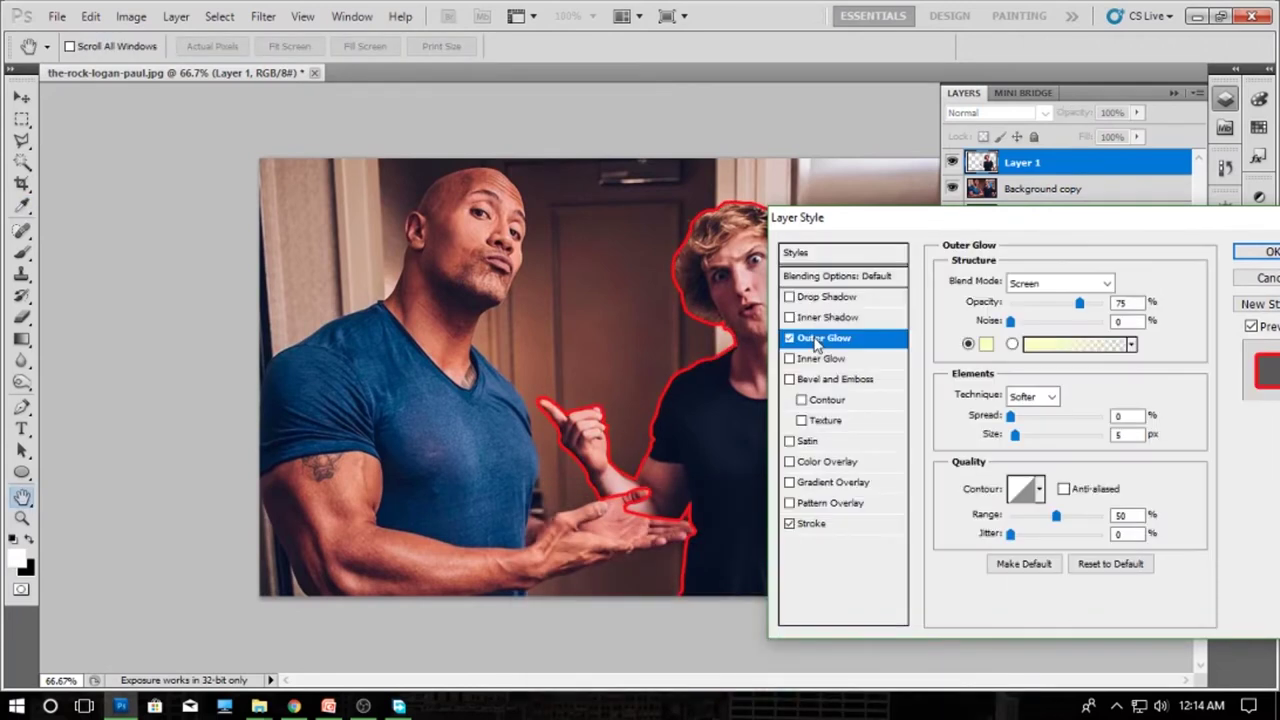
pyautogui.click(986, 344)
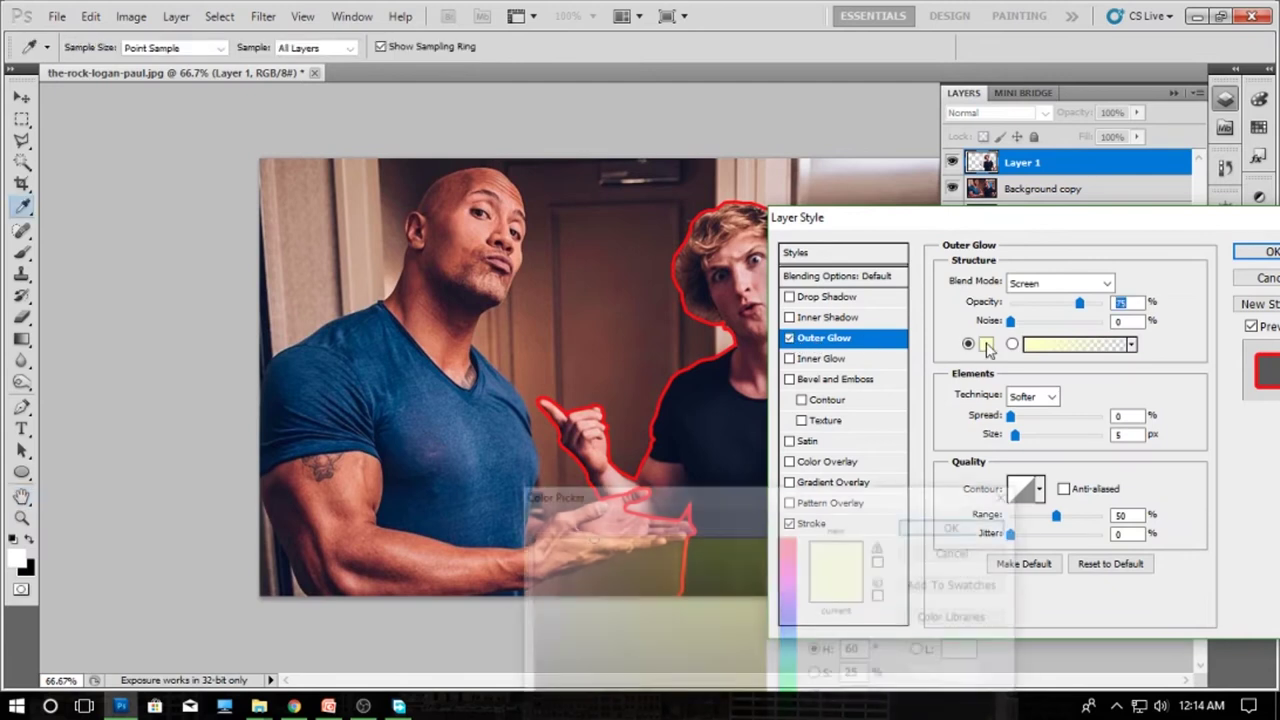
pyautogui.moveTo(793, 652); pyautogui.dragTo(795, 679)
pyautogui.moveTo(797, 493); pyautogui.dragTo(1031, 379)
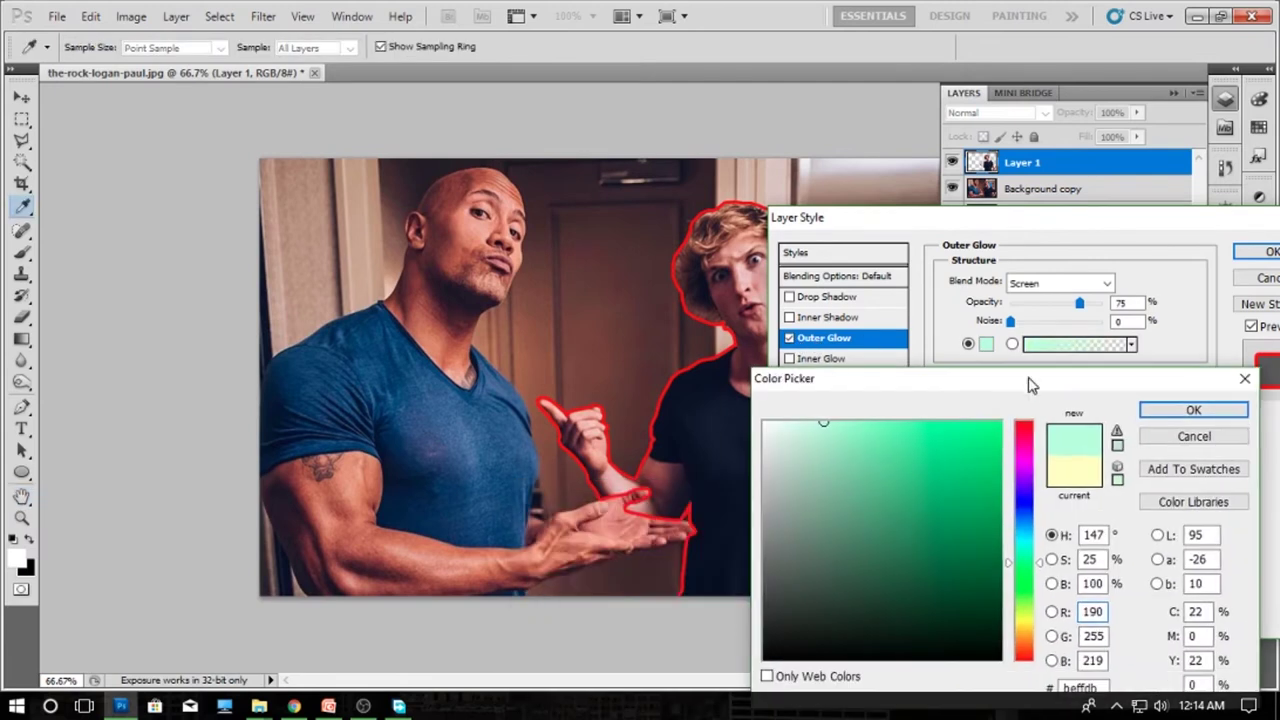
pyautogui.click(984, 434)
pyautogui.press('Return')
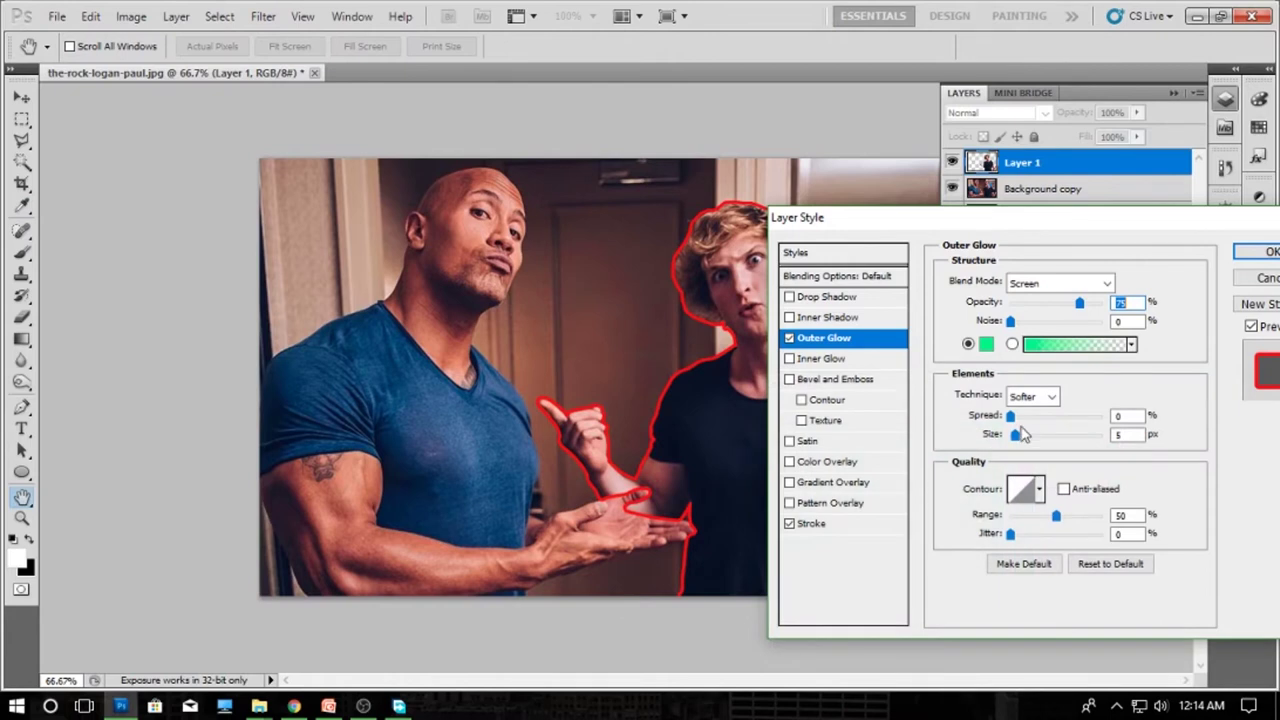
# - Give the outer glow a slight spread and set its size to 30 px
pyautogui.moveTo(1010, 417); pyautogui.dragTo(1035, 443)
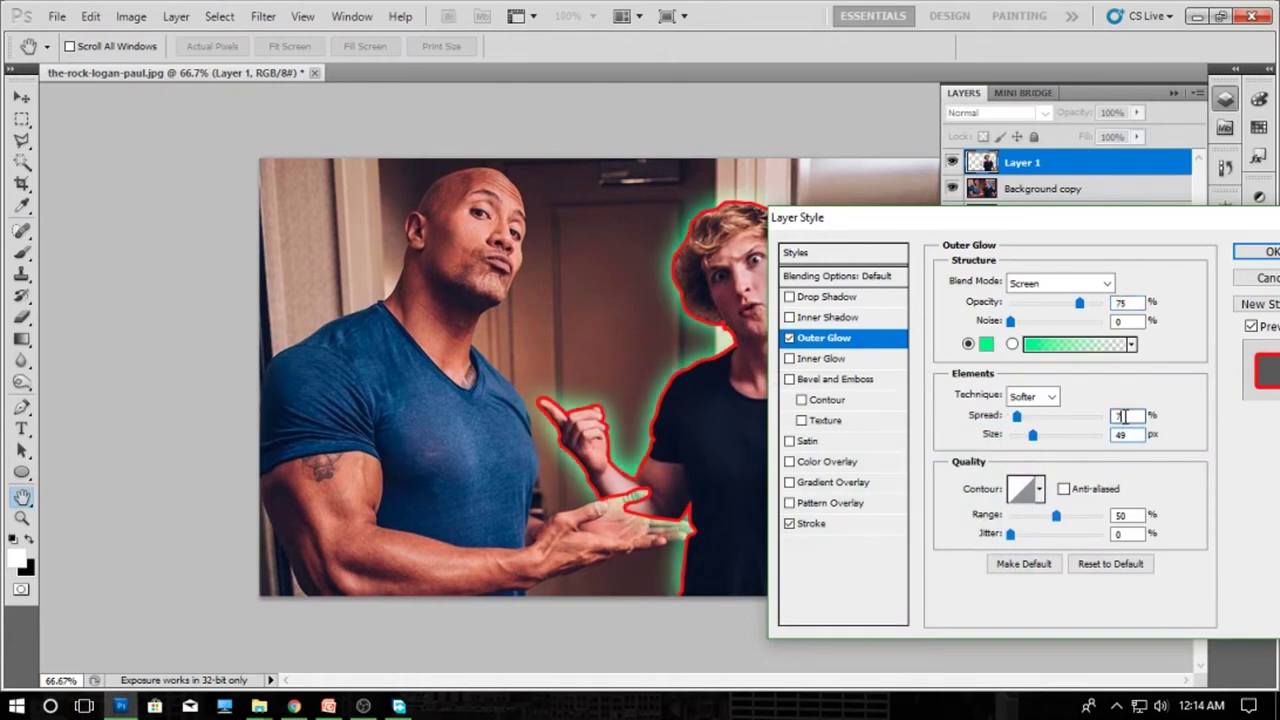
pyautogui.moveTo(1131, 438); pyautogui.dragTo(1100, 443)
pyautogui.write('30')
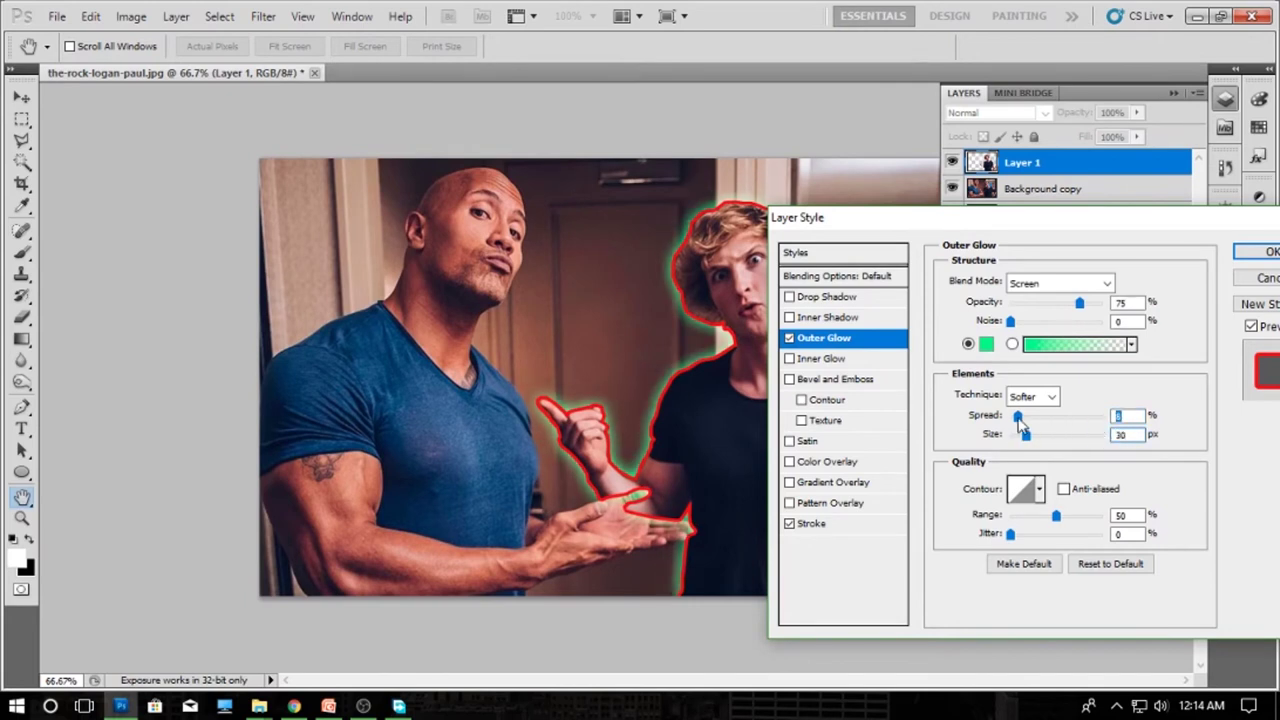
# - Change the outer glow colour to violet 7f17f5 and apply the layer style
pyautogui.click(986, 346)
pyautogui.click(1024, 474)
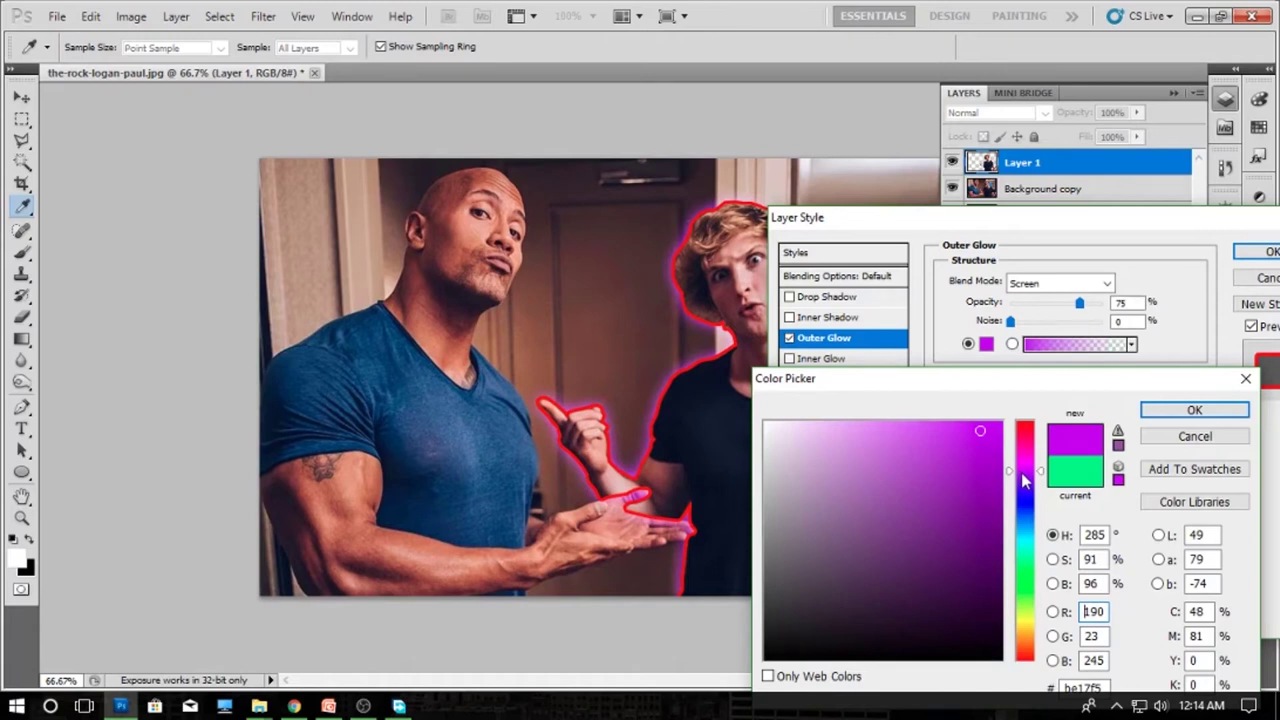
pyautogui.moveTo(1022, 472)
pyautogui.mouseDown()
pyautogui.moveTo(1025, 547)
pyautogui.moveTo(1023, 487)
pyautogui.mouseUp()
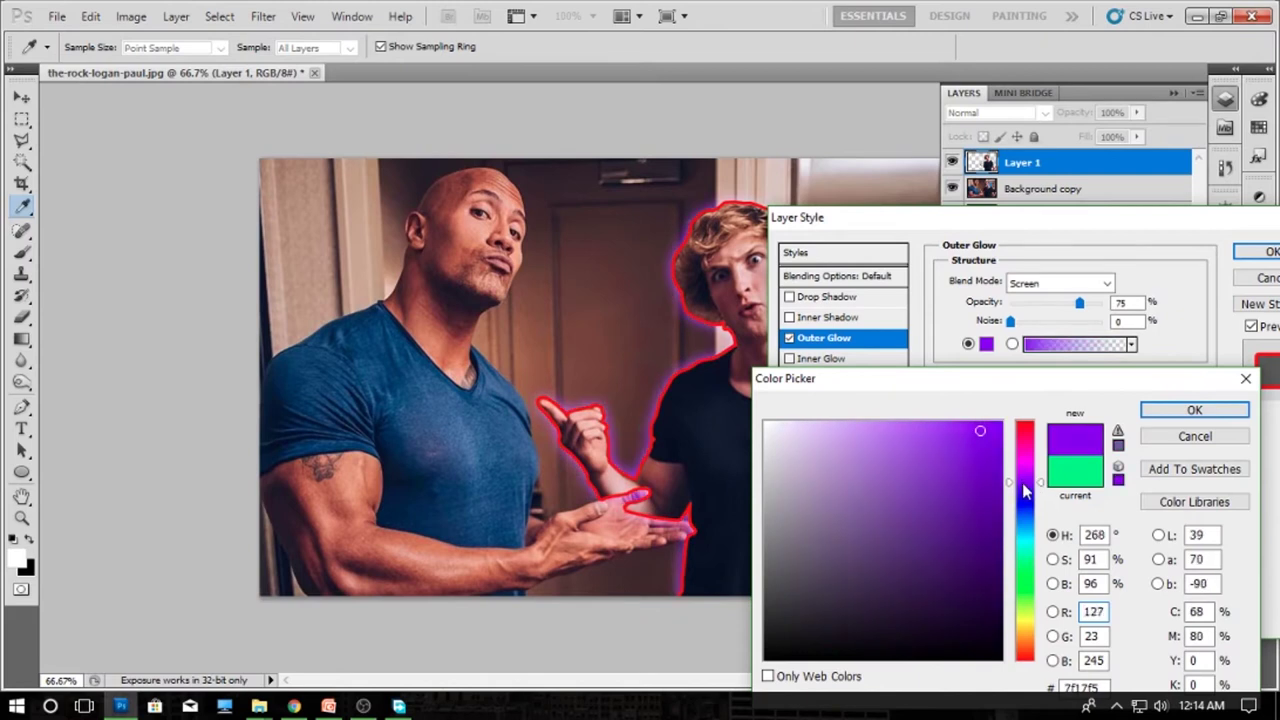
pyautogui.click(1194, 410)
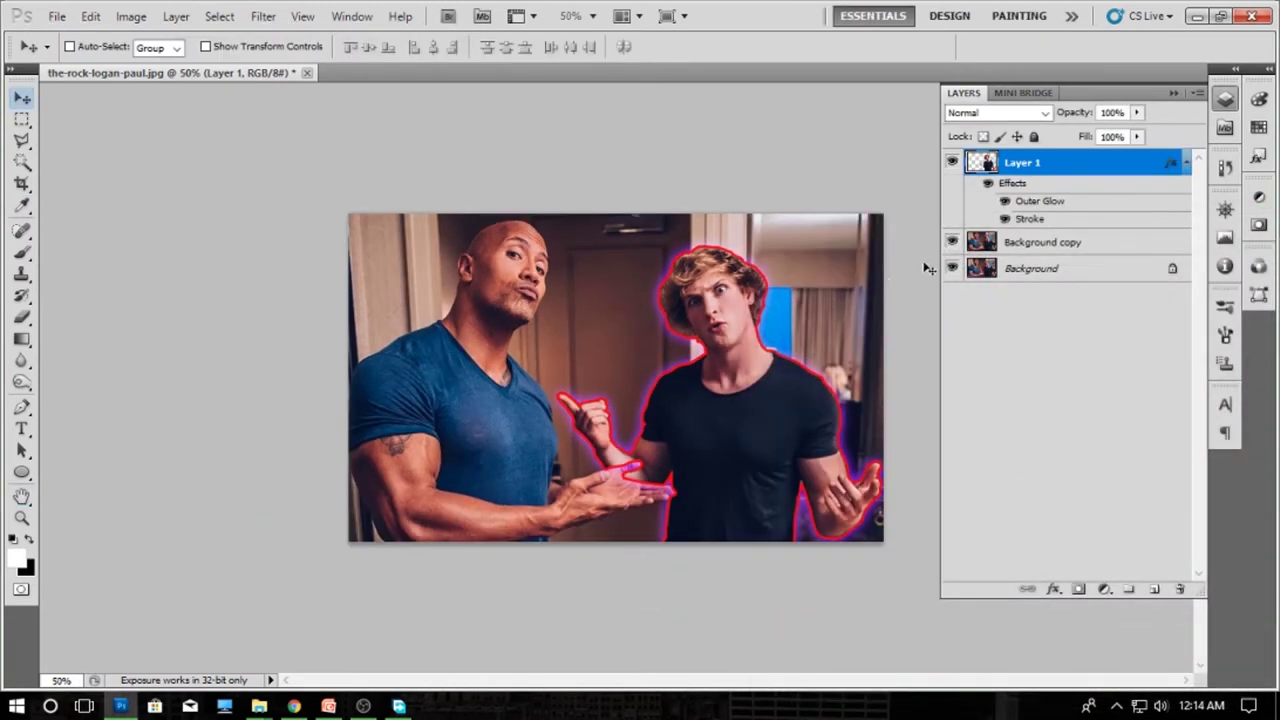
# - Start a Pen path on the Background copy layer at the image edge along the blue-shirted man's near upper arm
pyautogui.click(1018, 245)
pyautogui.hotkey('ctrl', '1')
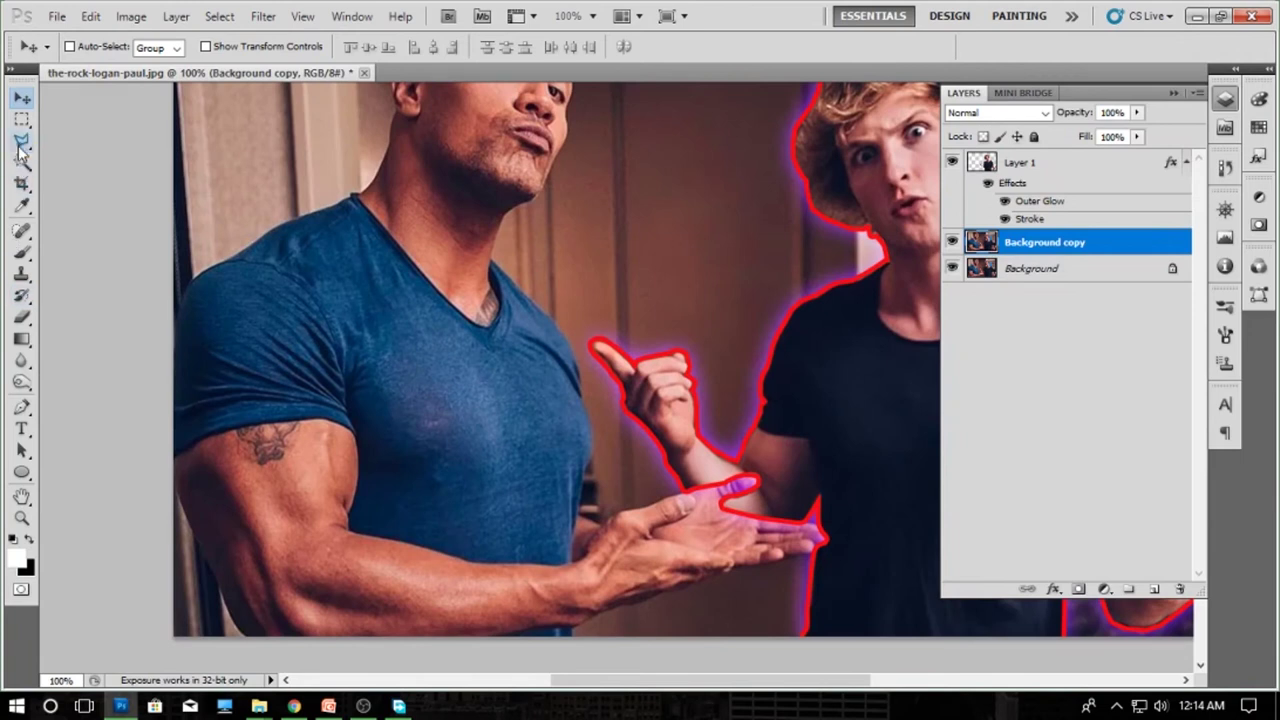
pyautogui.click(22, 407)
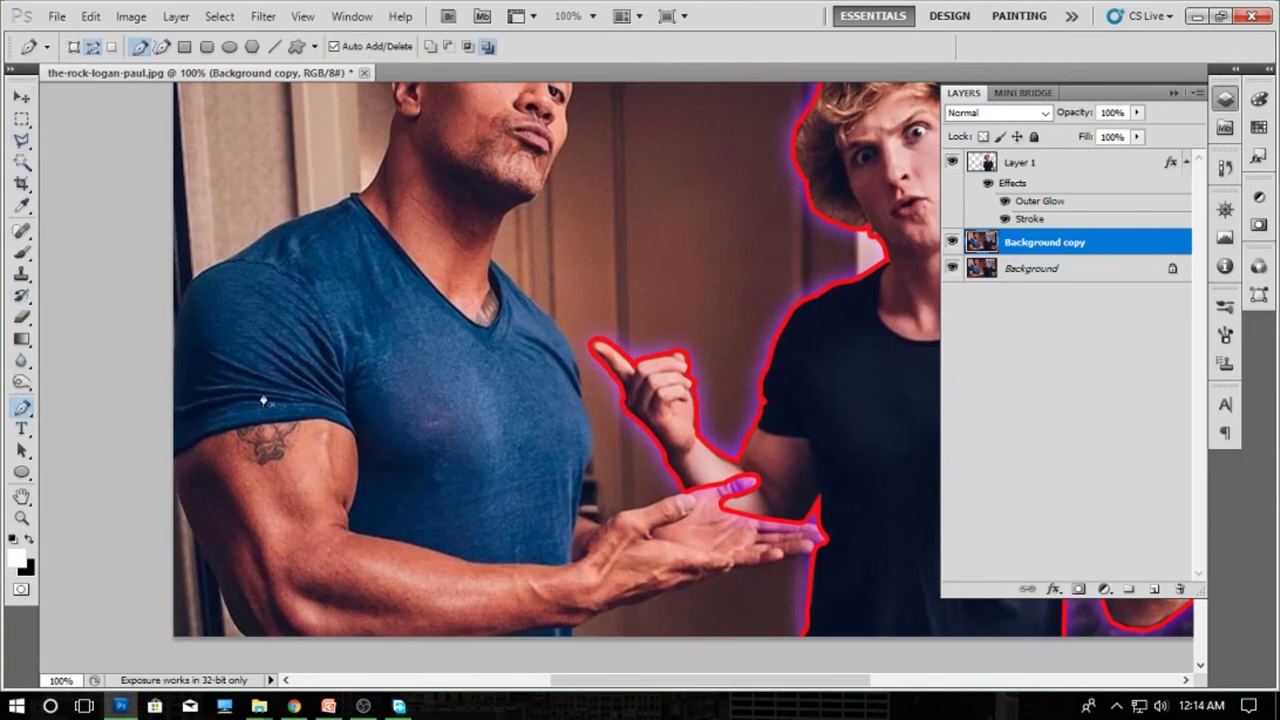
pyautogui.scroll(5, 161, 527)
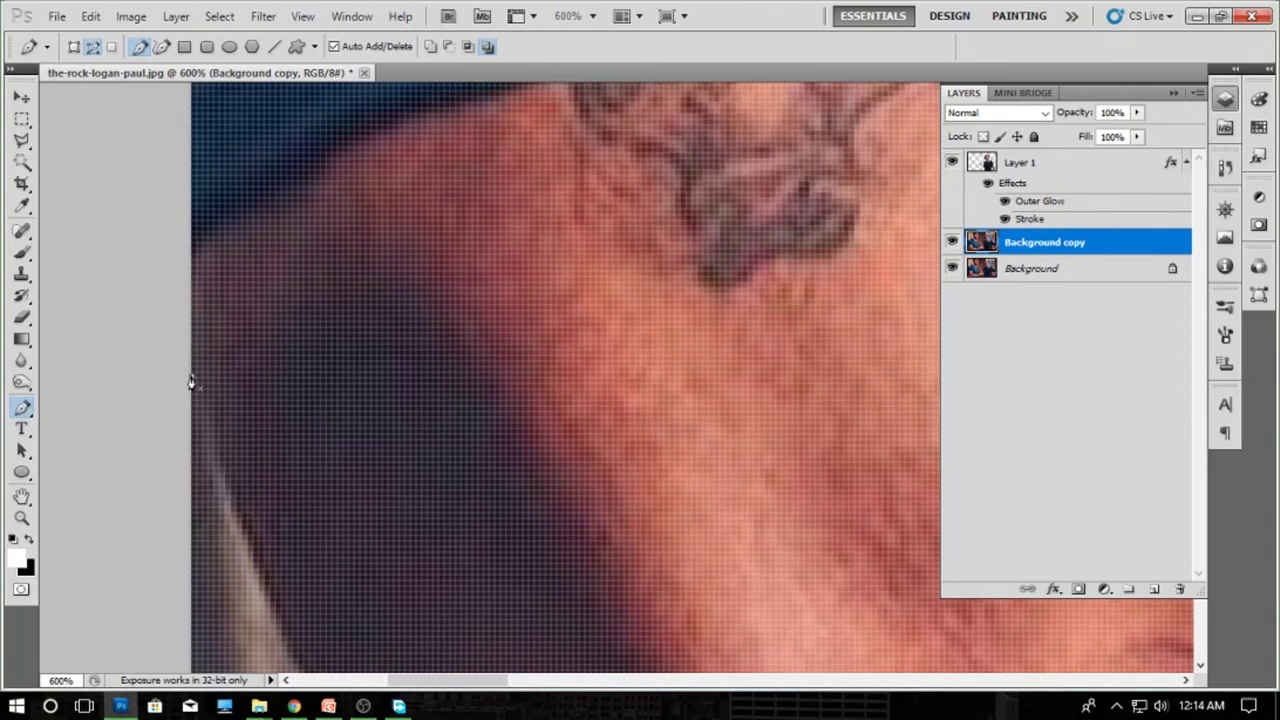
pyautogui.click(250, 549)
pyautogui.moveTo(355, 614); pyautogui.dragTo(260, 345)
pyautogui.click(225, 437)
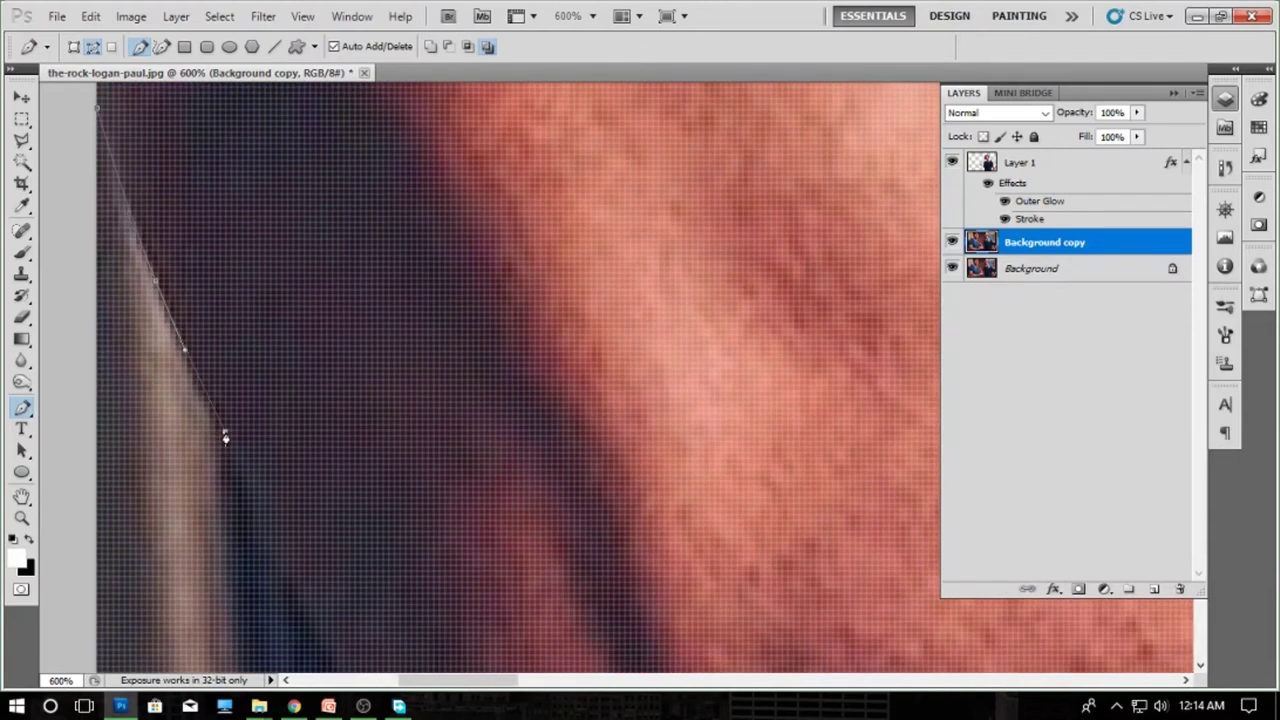
# - Continue the pen path down the outer edge of the blue-shirted man's near arm toward the elbow
pyautogui.click(279, 540)
pyautogui.scroll(-2, 287, 580)
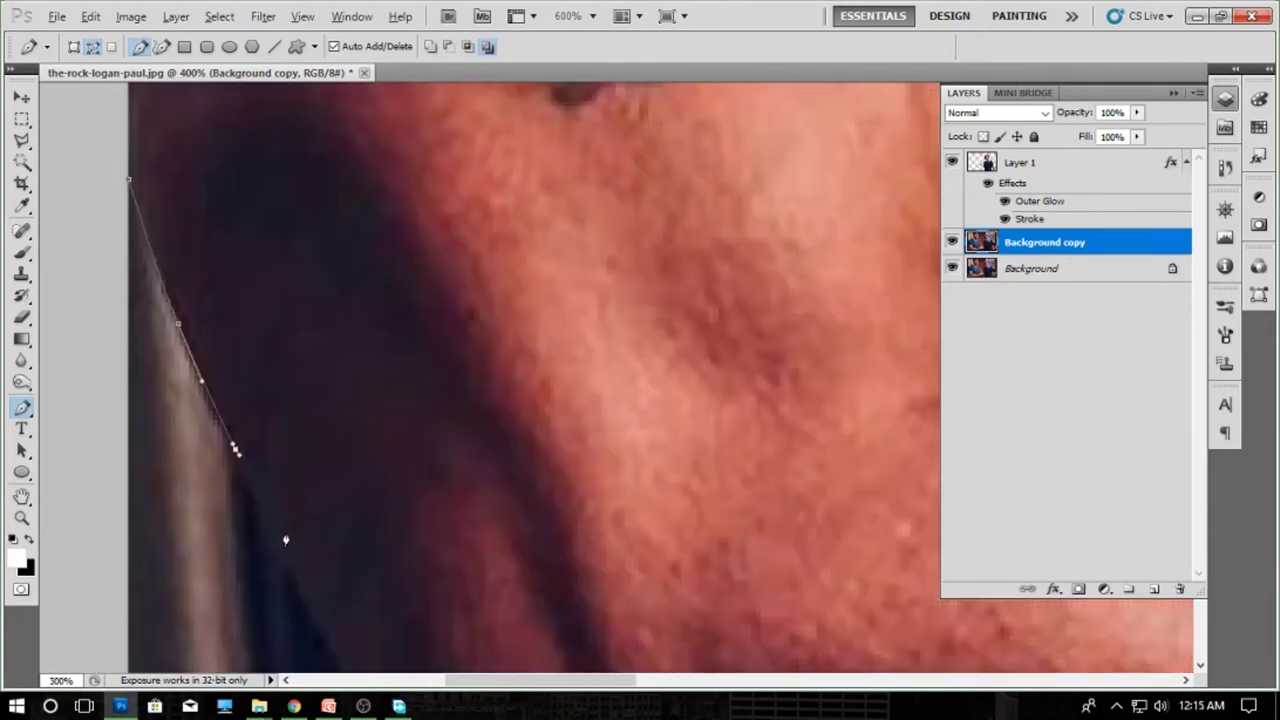
pyautogui.click(275, 529)
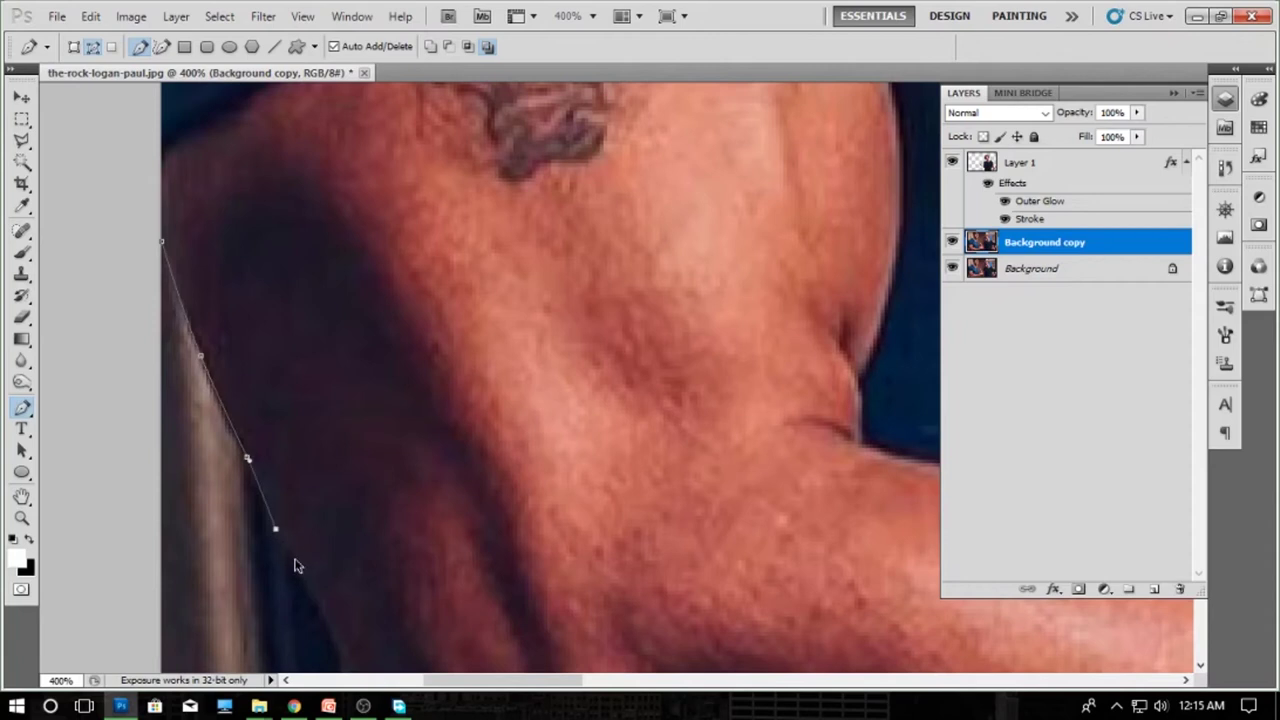
pyautogui.hotkey('ctrl', 'z')
pyautogui.click(287, 548)
pyautogui.click(317, 605)
pyautogui.scroll(-5, 334, 517)
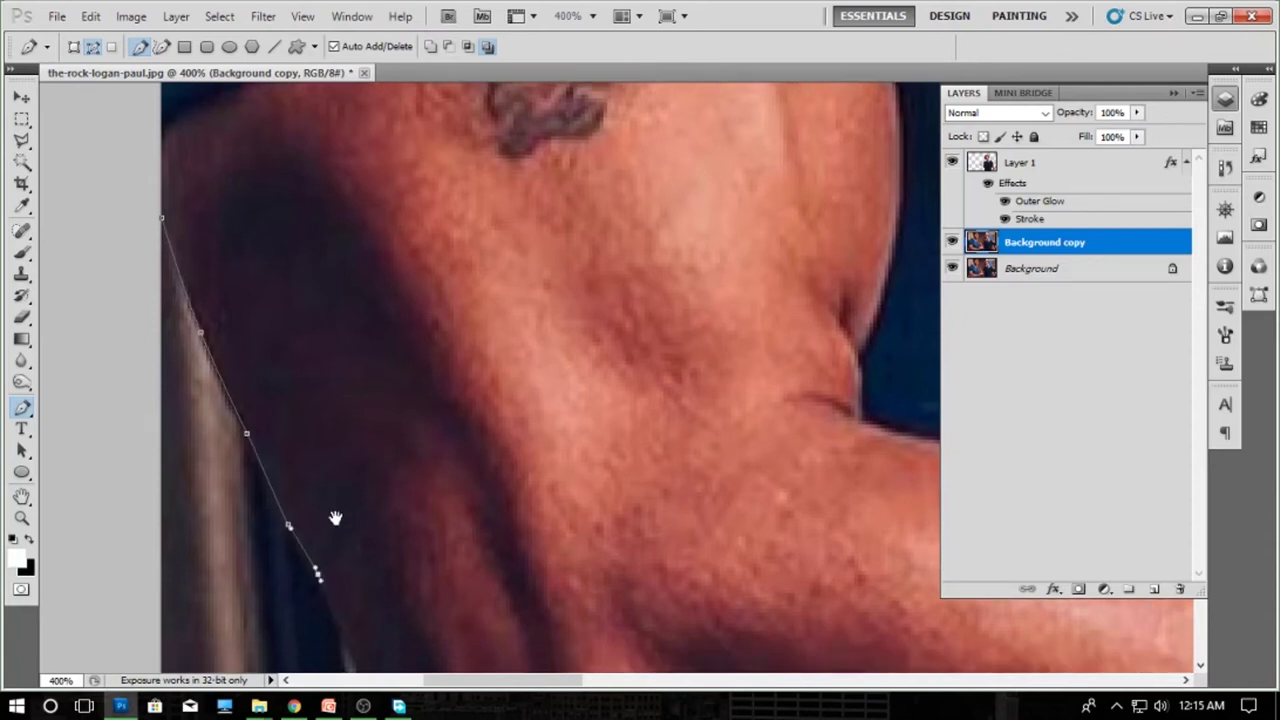
pyautogui.click(344, 500)
pyautogui.click(382, 605)
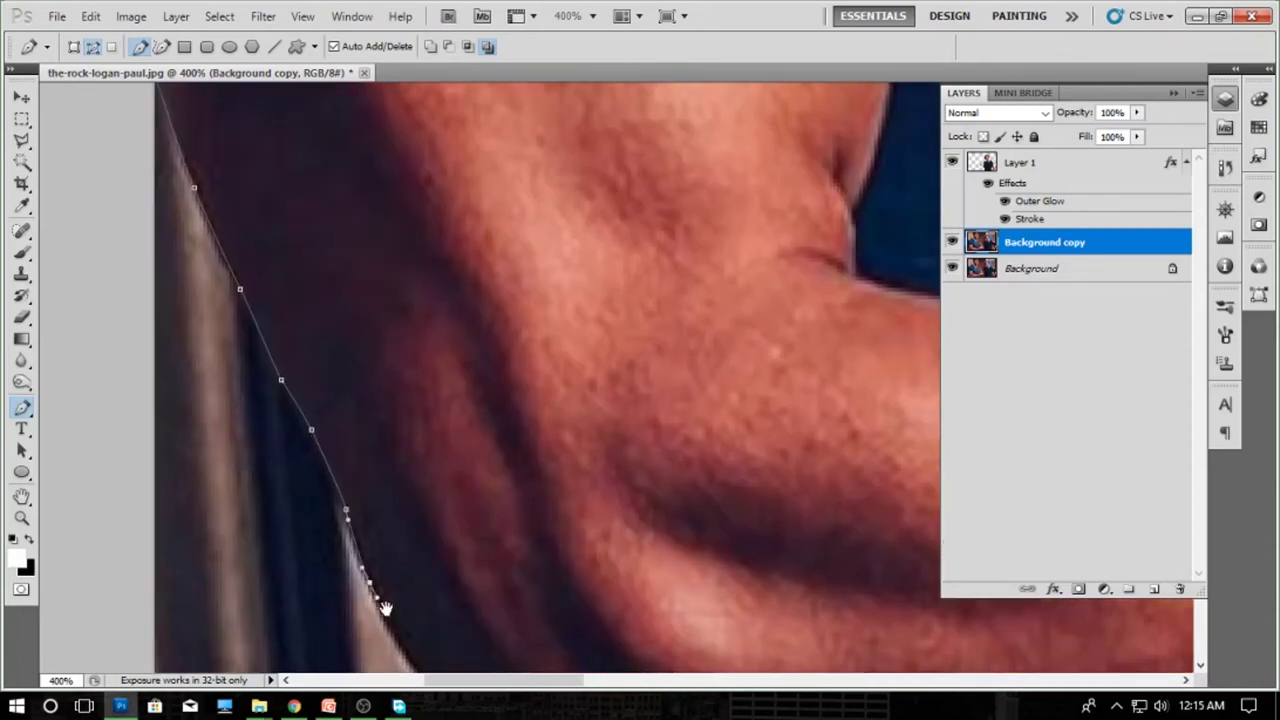
# - Carry the pen path past the elbow along the image's lower edge to the underside of the wrist
pyautogui.moveTo(382, 605); pyautogui.dragTo(256, 318)
pyautogui.moveTo(312, 415)
pyautogui.mouseDown()
pyautogui.moveTo(346, 434)
pyautogui.moveTo(591, 449)
pyautogui.mouseUp()
pyautogui.scroll(-2, 591, 449)
pyautogui.click(470, 566)
pyautogui.scroll(4, 470, 566)
pyautogui.moveTo(485, 534); pyautogui.dragTo(518, 511)
pyautogui.moveTo(560, 494); pyautogui.dragTo(582, 475)
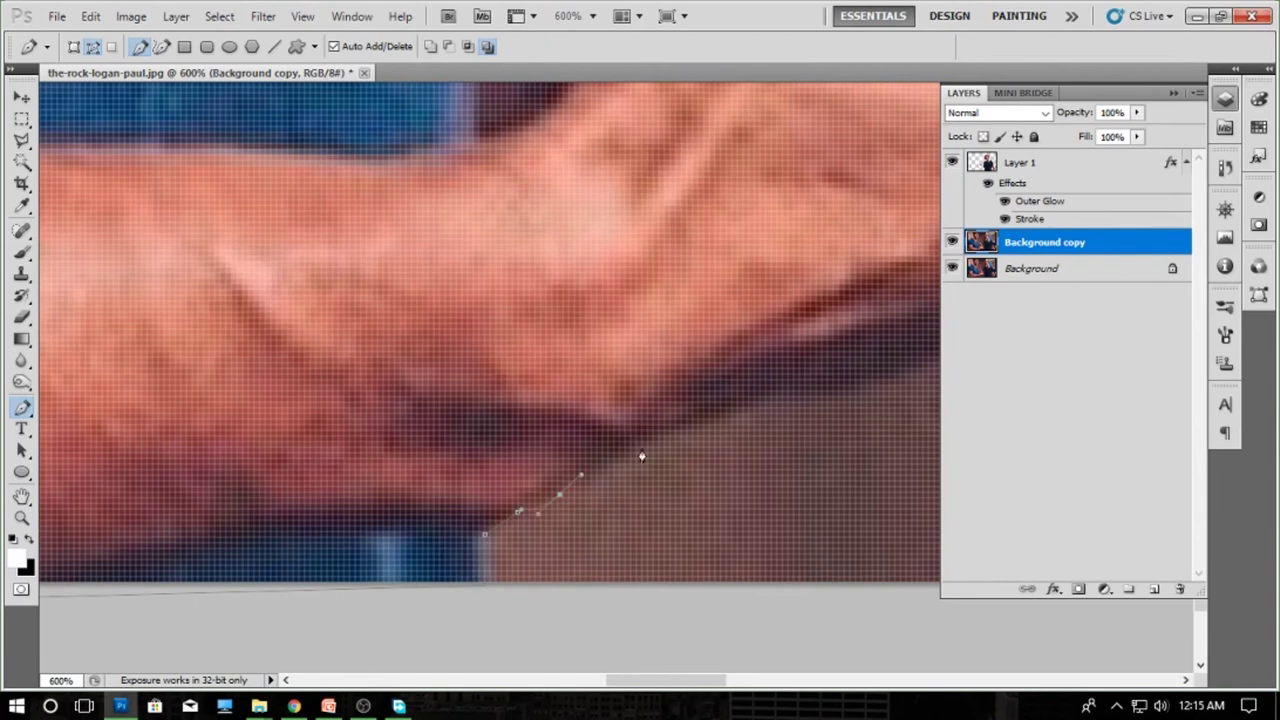
# - Trace the pen path along the underside of the open hand up to the lower fingers
pyautogui.moveTo(853, 403); pyautogui.dragTo(477, 523)
pyautogui.click(723, 429)
pyautogui.moveTo(794, 400); pyautogui.dragTo(466, 523)
pyautogui.click(731, 469)
pyautogui.moveTo(731, 469); pyautogui.dragTo(362, 595)
pyautogui.click(720, 480)
# - Hide Layer 1 and trace the pen path around the fingertips and back along the top finger
pyautogui.click(952, 162)
pyautogui.moveTo(791, 441); pyautogui.dragTo(794, 431)
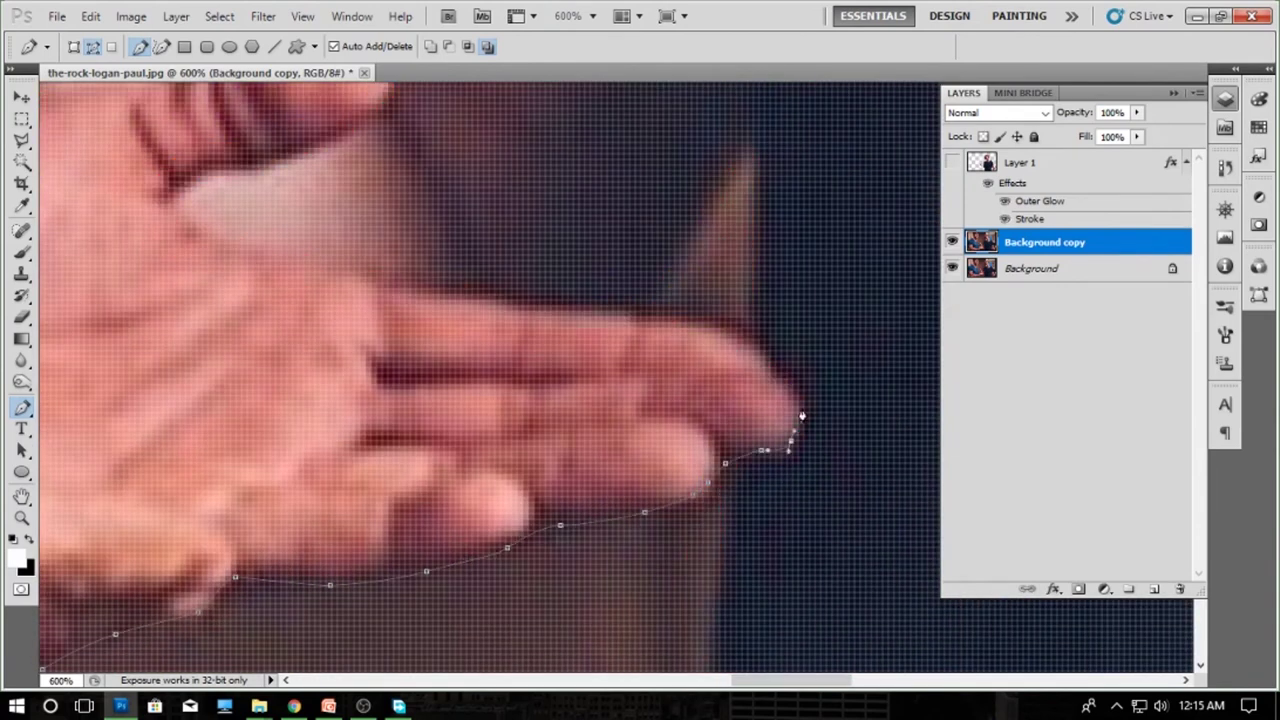
pyautogui.click(777, 366)
pyautogui.click(590, 306)
# - Trace the pen path through the gap between fingers and thumb and curve it around the thumb tip
pyautogui.moveTo(428, 295); pyautogui.dragTo(863, 557)
pyautogui.click(686, 508)
pyautogui.click(760, 401)
pyautogui.moveTo(803, 355); pyautogui.dragTo(626, 485)
pyautogui.scroll(3, 626, 482)
pyautogui.moveTo(534, 354); pyautogui.dragTo(471, 349)
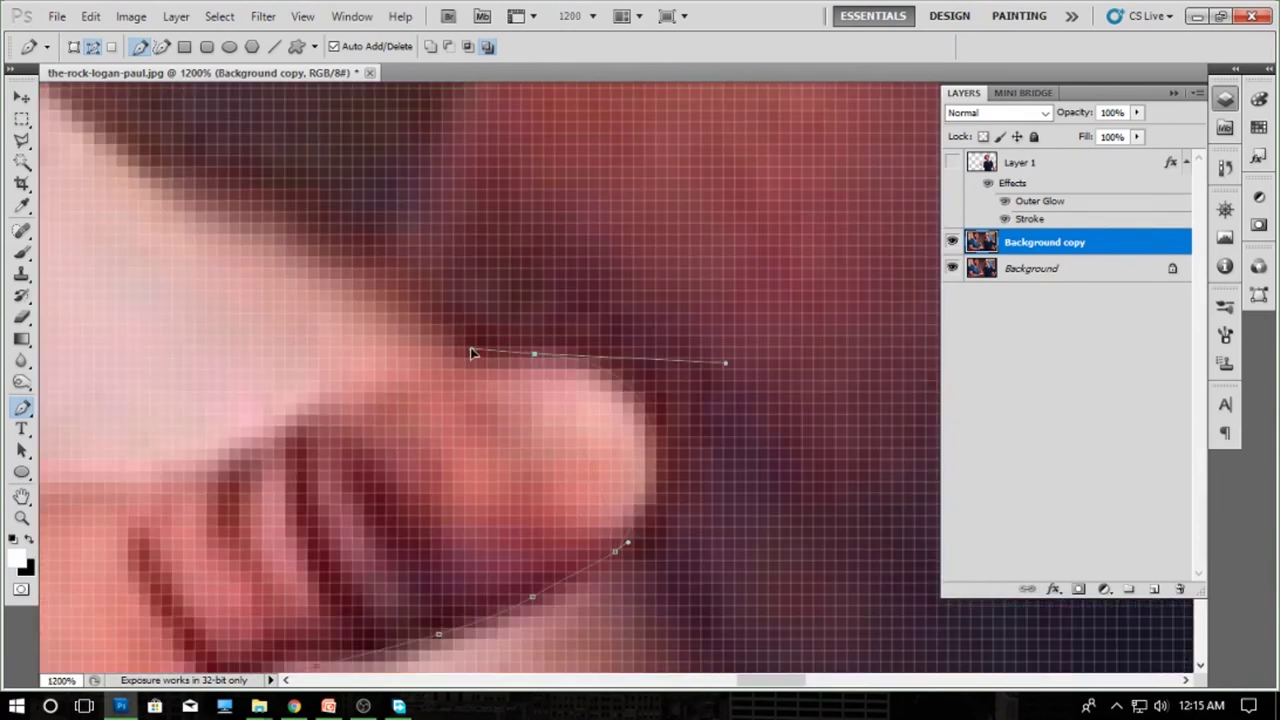
# - Trace the pen path back along the thumb's upper edge to the wrist and toward the blue shirt
pyautogui.moveTo(383, 369); pyautogui.dragTo(803, 334)
pyautogui.moveTo(554, 434); pyautogui.dragTo(494, 437)
pyautogui.scroll(-2, 449, 451)
pyautogui.click(446, 491)
pyautogui.click(229, 546)
pyautogui.moveTo(229, 546); pyautogui.dragTo(556, 406)
pyautogui.click(377, 504)
pyautogui.moveTo(293, 471); pyautogui.dragTo(269, 463)
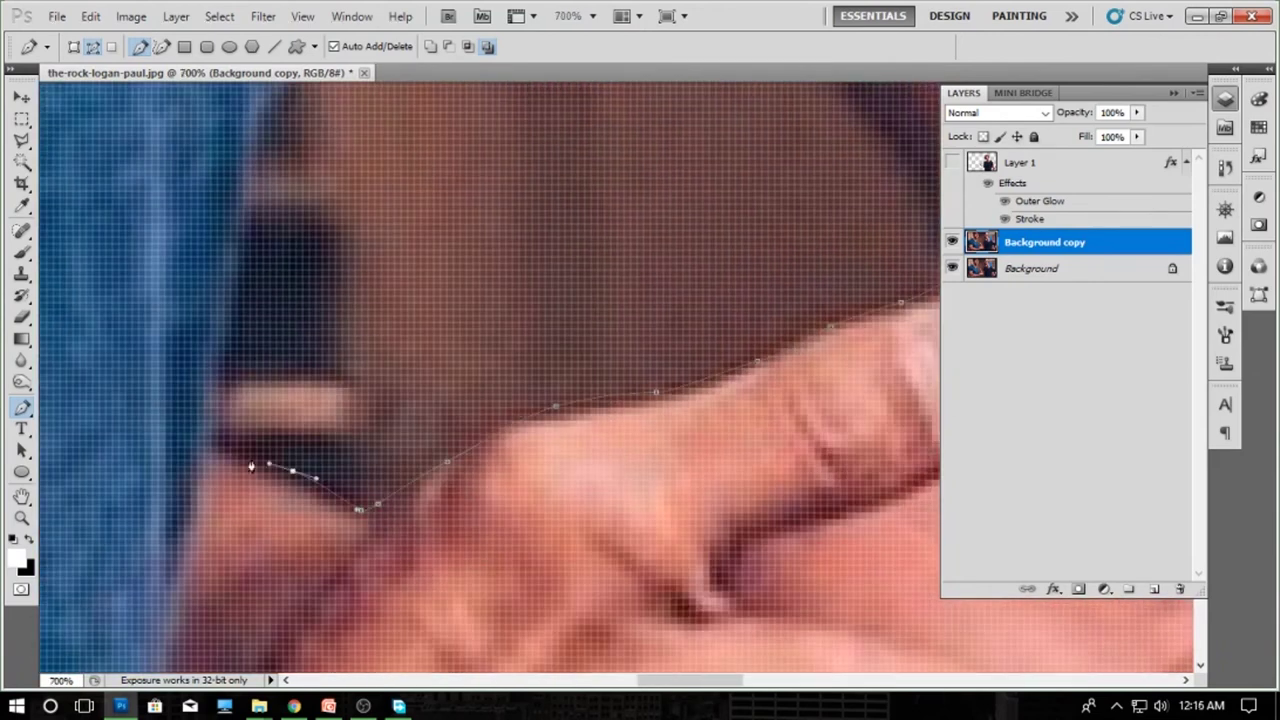
# - Undo the last pen path points placed where the wrist meets the blue shirt
pyautogui.scroll(-5, 257, 350)
pyautogui.moveTo(225, 390); pyautogui.dragTo(229, 360)
pyautogui.hotkey('ctrl', 'alt', 'z')
pyautogui.hotkey('ctrl', 'alt', 'z')
pyautogui.hotkey('ctrl', 'alt', 'z')
pyautogui.hotkey('ctrl', 'alt', 'z')
pyautogui.hotkey('ctrl', 'alt', 'z')
# - Trace the pen path up the front edge of the blue shirt toward the chest
pyautogui.scroll(6, 258, 369)
pyautogui.moveTo(251, 265); pyautogui.dragTo(232, 589)
pyautogui.click(265, 360)
pyautogui.moveTo(296, 297)
pyautogui.mouseDown()
pyautogui.moveTo(311, 286)
pyautogui.moveTo(437, 458)
pyautogui.mouseUp()
pyautogui.moveTo(405, 313)
pyautogui.mouseDown()
pyautogui.moveTo(384, 222)
pyautogui.moveTo(450, 438)
pyautogui.mouseUp()
pyautogui.moveTo(405, 293)
pyautogui.mouseDown()
pyautogui.moveTo(377, 249)
pyautogui.moveTo(417, 463)
pyautogui.mouseUp()
pyautogui.scroll(-1, 406, 436)
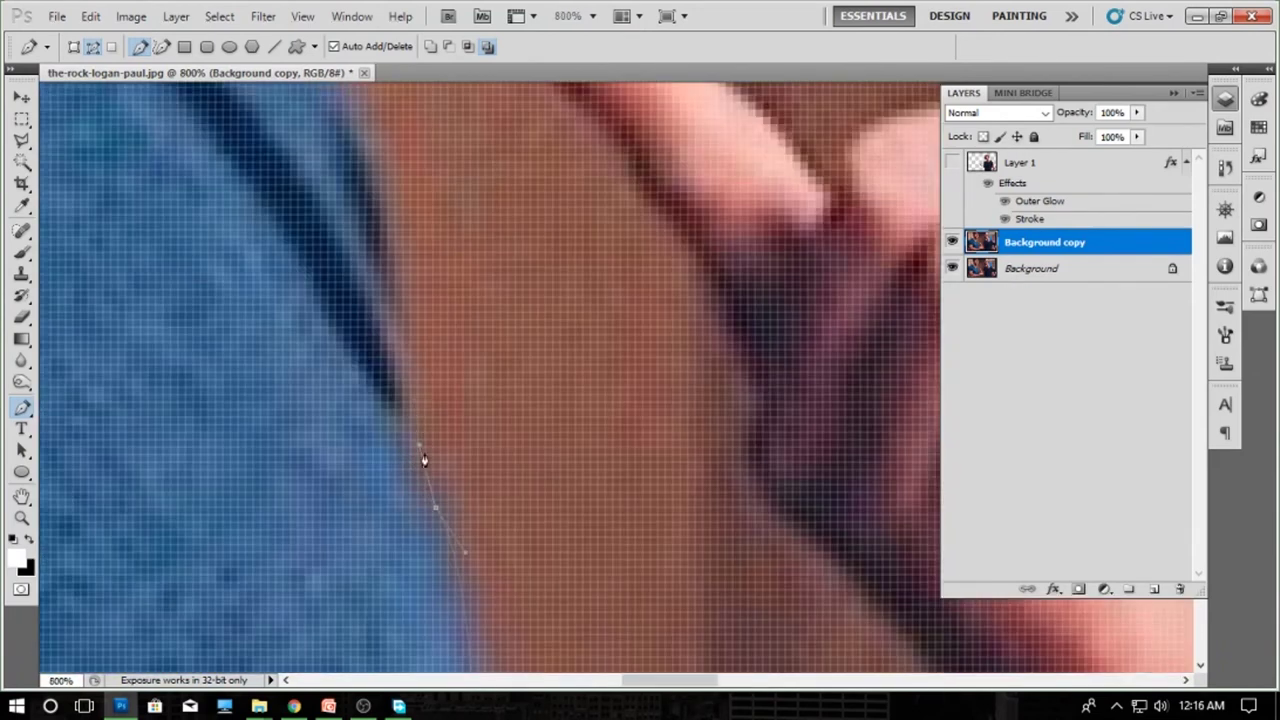
pyautogui.moveTo(400, 257); pyautogui.dragTo(428, 480)
pyautogui.moveTo(418, 311); pyautogui.dragTo(620, 400)
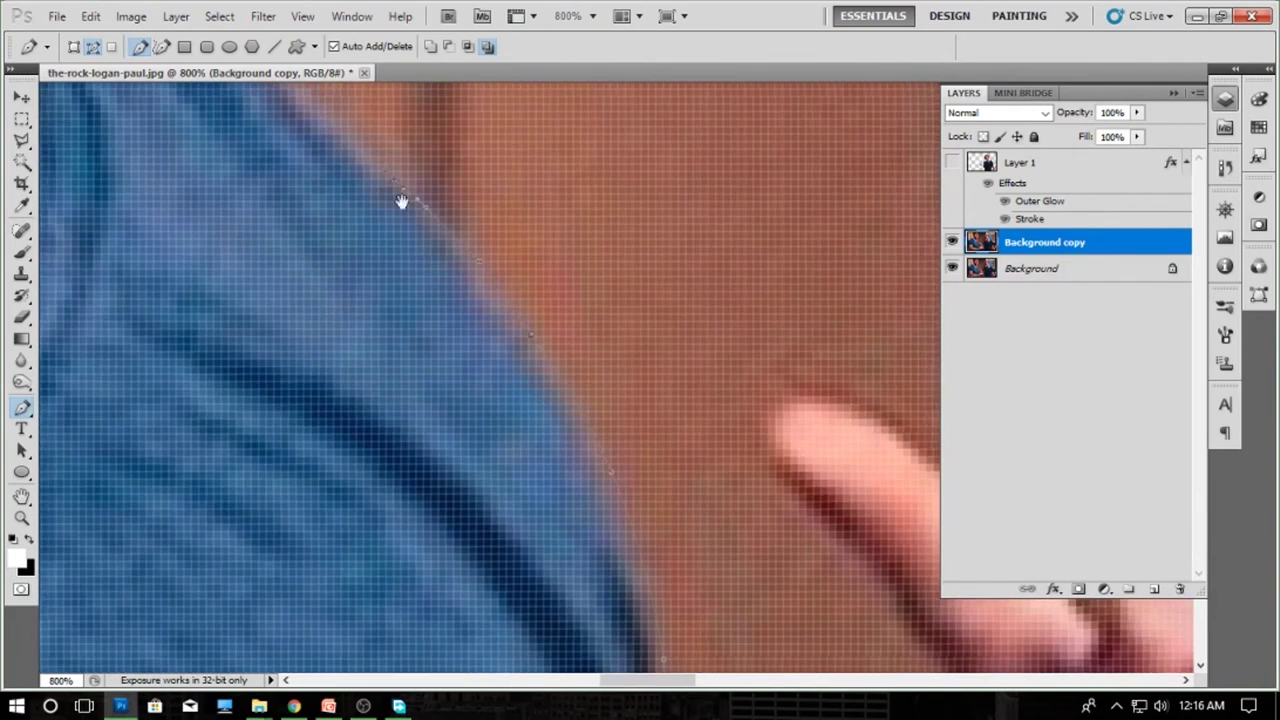
# - Trace the pen path over the curve of the chest up to the shirt collar at the neck
pyautogui.moveTo(401, 201); pyautogui.dragTo(626, 568)
pyautogui.click(569, 488)
pyautogui.click(511, 432)
pyautogui.moveTo(460, 381)
pyautogui.mouseDown()
pyautogui.moveTo(446, 368)
pyautogui.moveTo(516, 498)
pyautogui.mouseUp()
pyautogui.scroll(-2, 417, 345)
pyautogui.moveTo(512, 492); pyautogui.dragTo(505, 484)
pyautogui.moveTo(475, 458); pyautogui.dragTo(465, 448)
pyautogui.moveTo(325, 305); pyautogui.dragTo(403, 433)
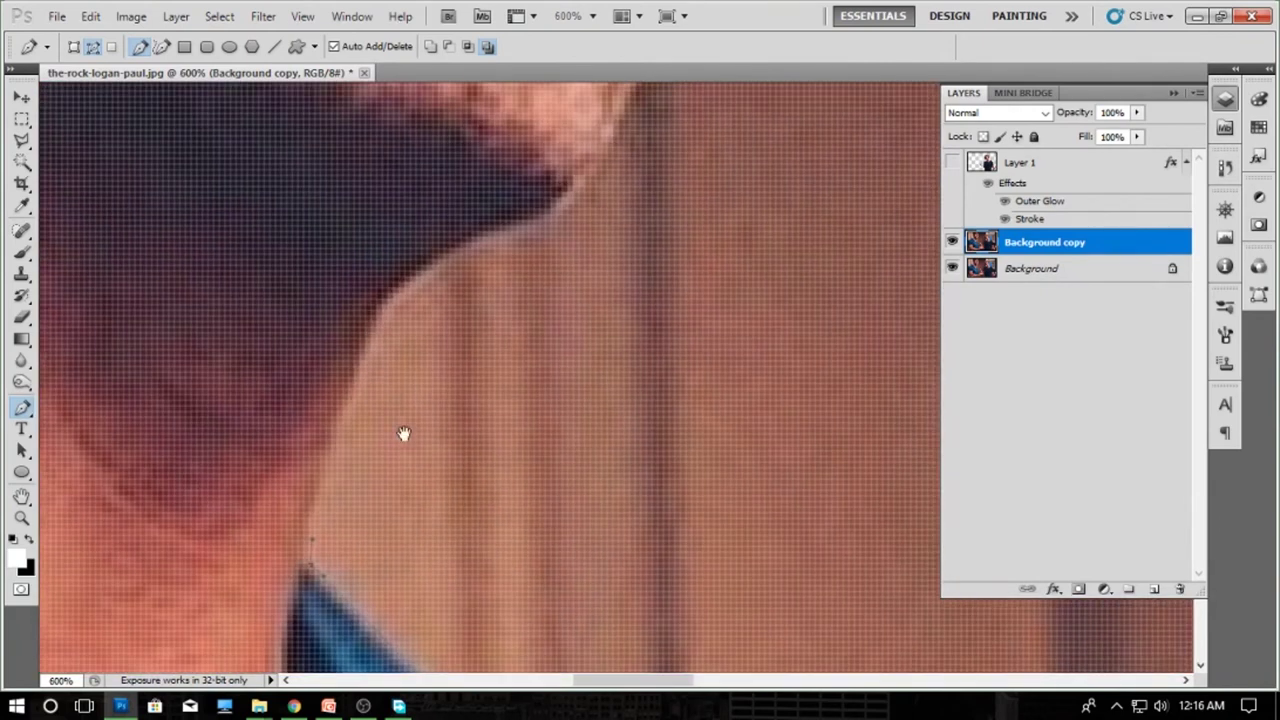
# - Trace the pen path up the neck, under the chin and along the jaw
pyautogui.moveTo(471, 243); pyautogui.dragTo(506, 229)
pyautogui.moveTo(551, 213); pyautogui.dragTo(564, 200)
pyautogui.moveTo(564, 200); pyautogui.dragTo(258, 553)
pyautogui.moveTo(288, 510); pyautogui.dragTo(311, 472)
pyautogui.moveTo(338, 363); pyautogui.dragTo(253, 498)
pyautogui.moveTo(314, 397); pyautogui.dragTo(347, 360)
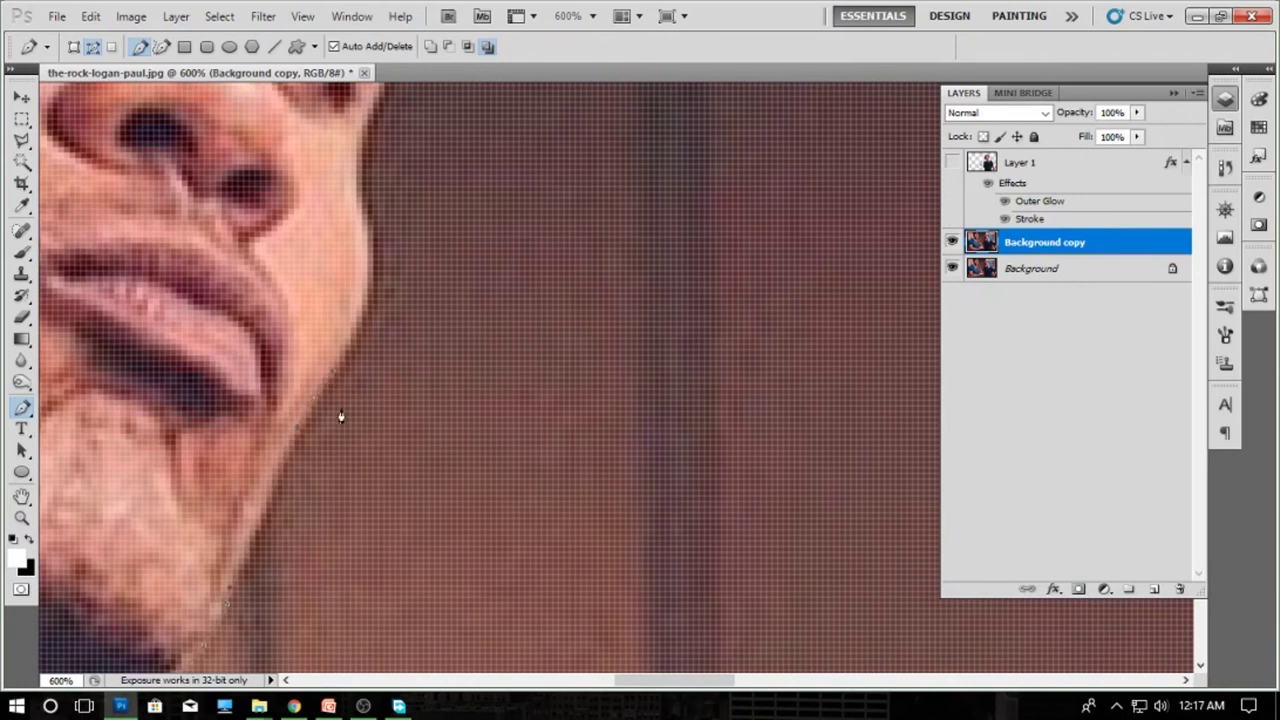
# - Trace the pen path up the cheek and past the eye to the eyebrow
pyautogui.moveTo(369, 222); pyautogui.dragTo(366, 122)
pyautogui.moveTo(366, 124); pyautogui.dragTo(335, 364)
pyautogui.moveTo(351, 334); pyautogui.dragTo(357, 323)
pyautogui.moveTo(366, 294); pyautogui.dragTo(332, 562)
pyautogui.moveTo(340, 478); pyautogui.dragTo(336, 462)
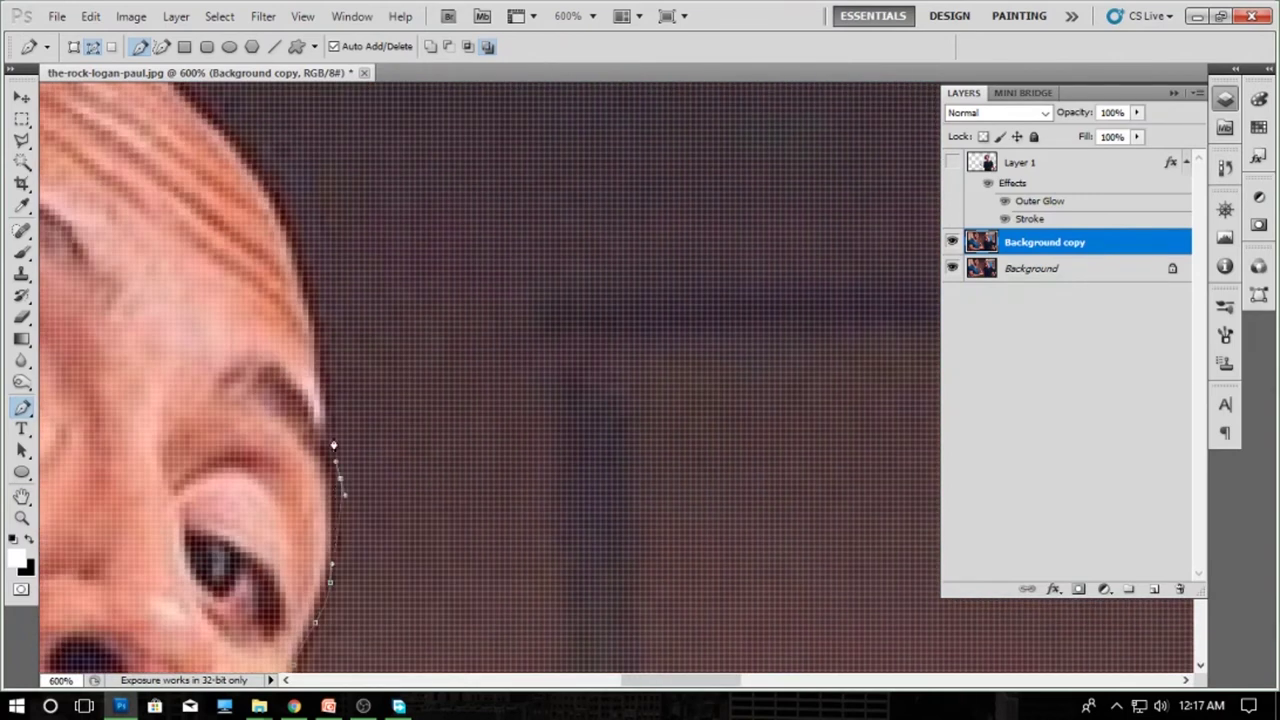
# - Trace the pen path along the forehead and over the top of the bald head
pyautogui.moveTo(332, 401); pyautogui.dragTo(326, 367)
pyautogui.moveTo(301, 251); pyautogui.dragTo(289, 213)
pyautogui.moveTo(289, 213); pyautogui.dragTo(694, 511)
pyautogui.moveTo(593, 392); pyautogui.dragTo(550, 347)
pyautogui.moveTo(410, 275); pyautogui.dragTo(327, 275)
pyautogui.moveTo(276, 308); pyautogui.dragTo(726, 250)
# - Trace the pen path down the back of the head, around the ear and down the neck
pyautogui.moveTo(423, 311); pyautogui.dragTo(340, 363)
pyautogui.moveTo(340, 363); pyautogui.dragTo(391, 205)
pyautogui.moveTo(246, 431)
pyautogui.mouseDown()
pyautogui.moveTo(223, 534)
pyautogui.moveTo(239, 451)
pyautogui.mouseUp()
pyautogui.moveTo(180, 559); pyautogui.dragTo(262, 419)
pyautogui.moveTo(297, 507); pyautogui.dragTo(316, 540)
pyautogui.moveTo(316, 540); pyautogui.dragTo(288, 538)
pyautogui.moveTo(380, 338); pyautogui.dragTo(470, 100)
pyautogui.moveTo(300, 550); pyautogui.dragTo(500, 234)
# - Trace the pen path around the back of the collar and along the top of the blue shirt's shoulder
pyautogui.moveTo(421, 350); pyautogui.dragTo(374, 397)
pyautogui.click(387, 369)
pyautogui.click(361, 366)
pyautogui.click(335, 391)
pyautogui.moveTo(285, 413); pyautogui.dragTo(257, 433)
pyautogui.moveTo(258, 433); pyautogui.dragTo(697, 220)
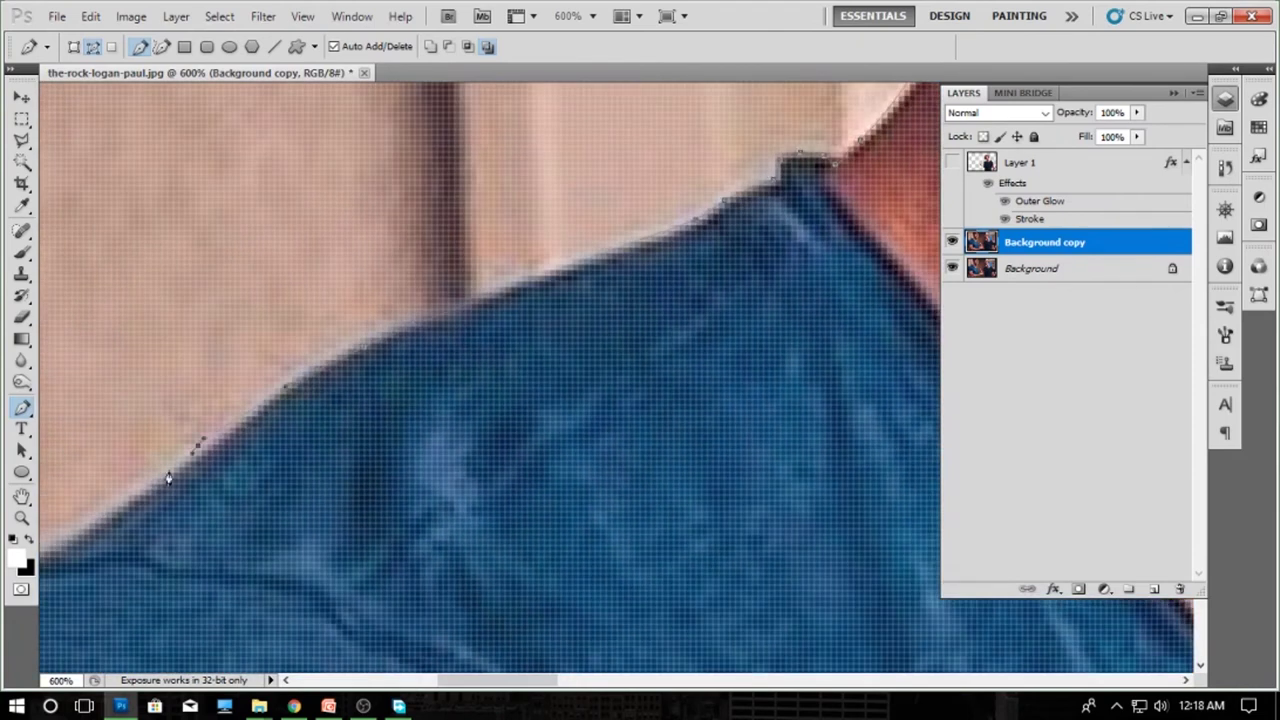
pyautogui.moveTo(190, 455); pyautogui.dragTo(640, 193)
pyautogui.moveTo(472, 293); pyautogui.dragTo(400, 320)
# - Trace the pen path down the outer sleeve, run it just outside the canvas edge and close it near the upper arm
pyautogui.moveTo(267, 443); pyautogui.dragTo(249, 482)
pyautogui.moveTo(249, 482); pyautogui.dragTo(300, 259)
pyautogui.moveTo(267, 404); pyautogui.dragTo(198, 523)
pyautogui.hotkey('ctrl', '1')
pyautogui.scroll(2, 339, 580)
pyautogui.moveTo(218, 574); pyautogui.dragTo(229, 589)
pyautogui.click(237, 601)
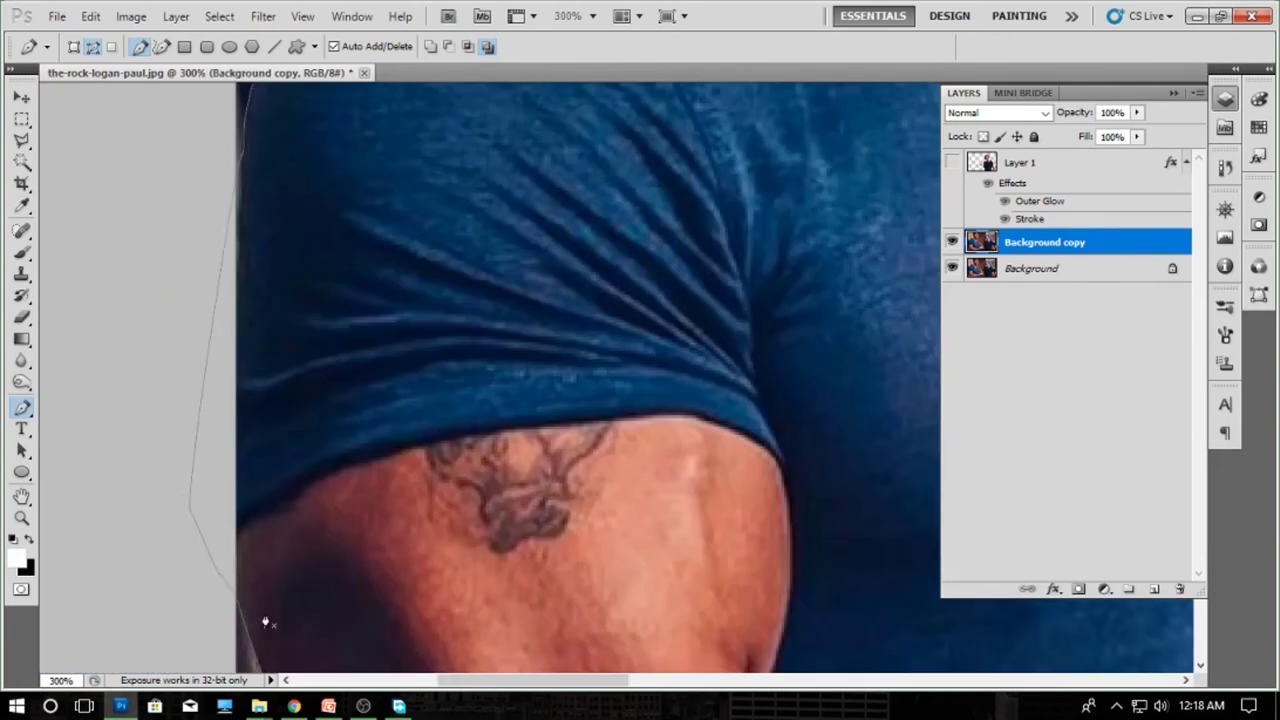
# - Convert the closed path into a selection and copy the man in the blue shirt to a new layer
pyautogui.scroll(-3, 366, 354)
pyautogui.rightClick(463, 383)
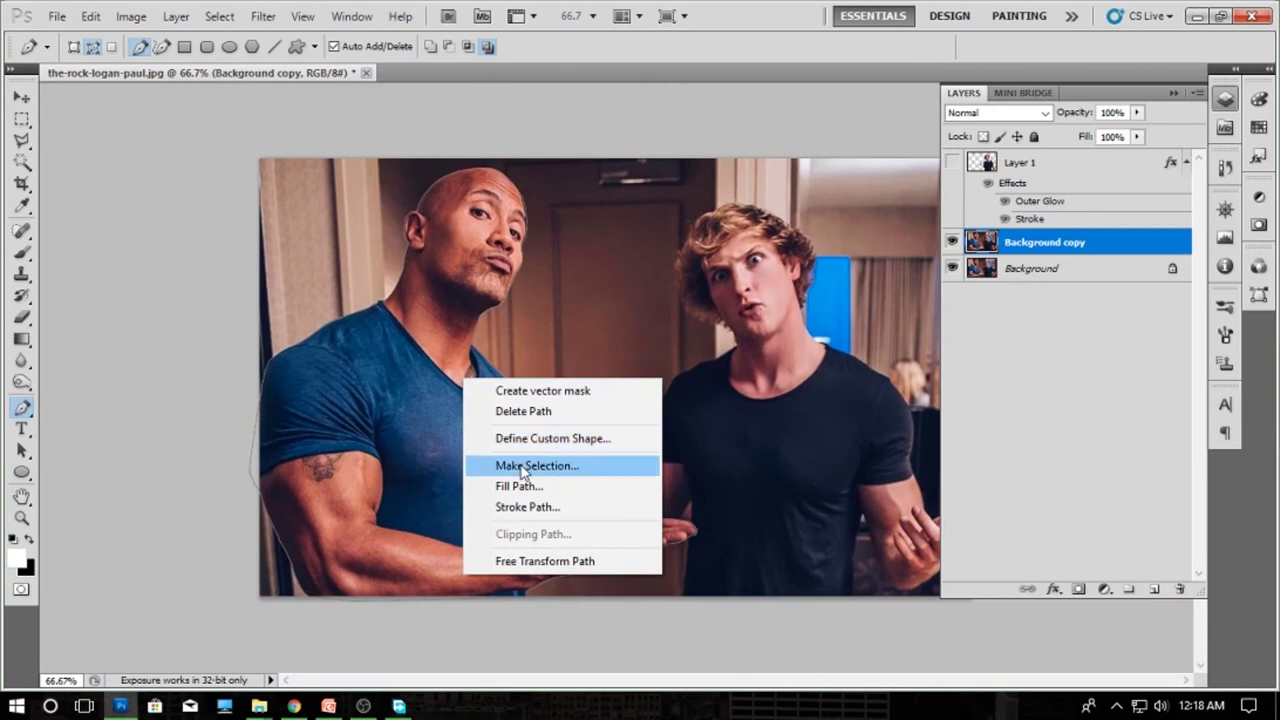
pyautogui.click(565, 470)
pyautogui.press('Return')
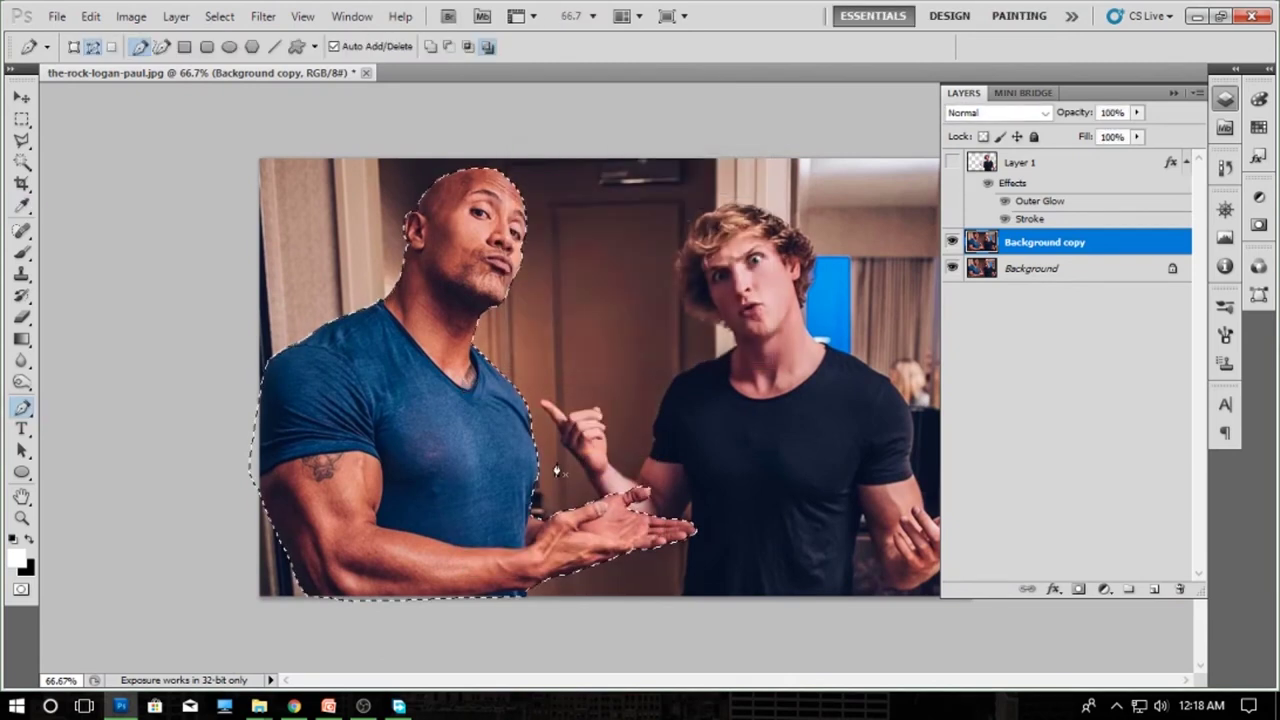
pyautogui.hotkey('ctrl', 'j')
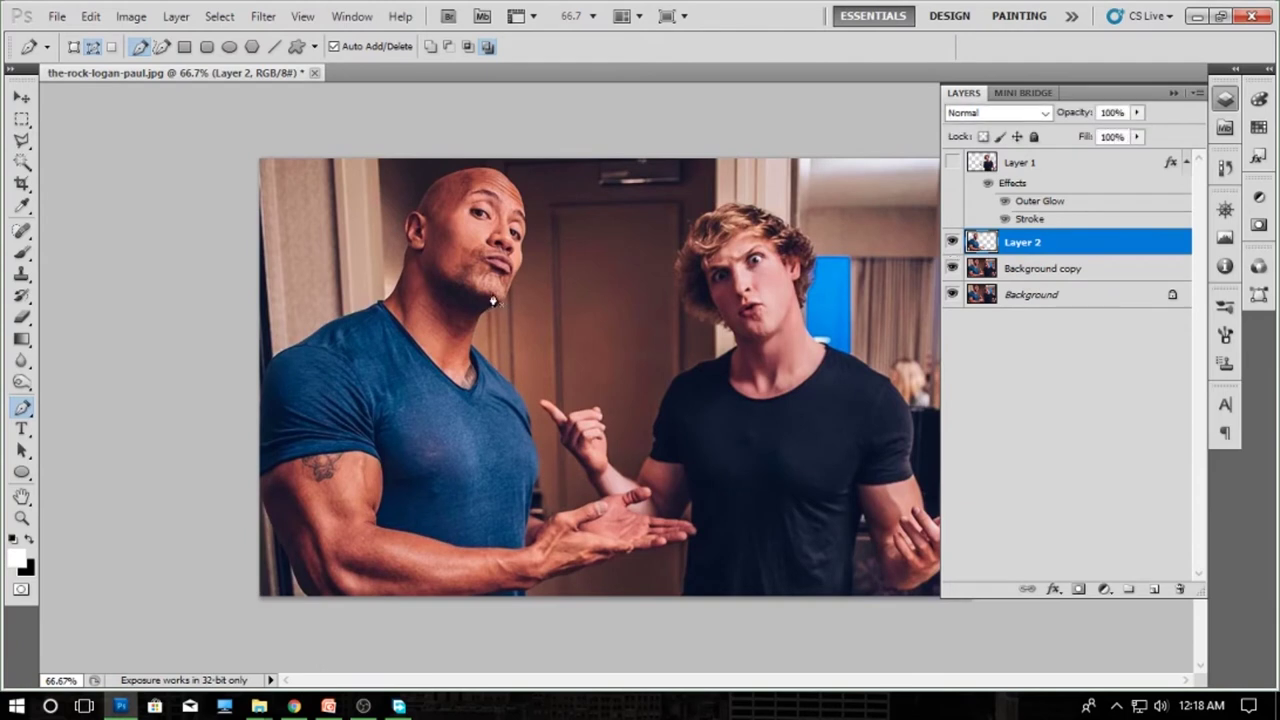
# - Try placing several duplicates of the Layer 2 cutout across the image and undo them all
pyautogui.press('v')
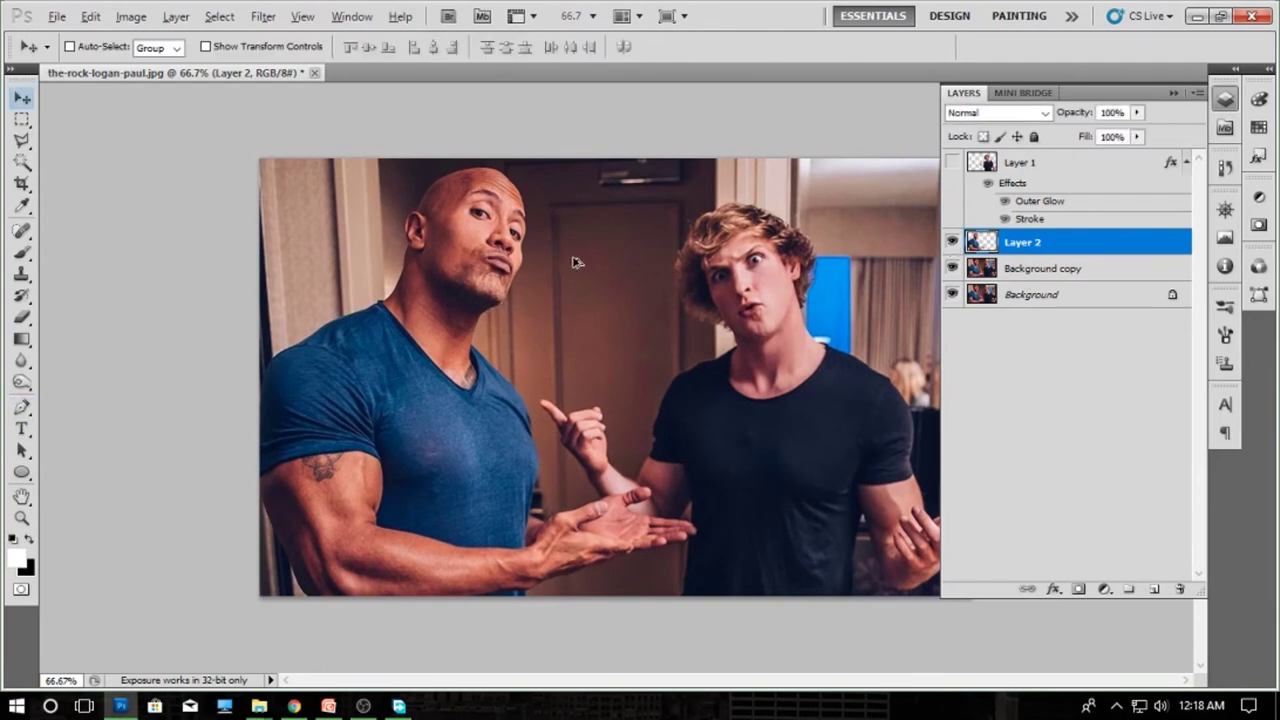
pyautogui.moveTo(490, 262); pyautogui.dragTo(812, 252)
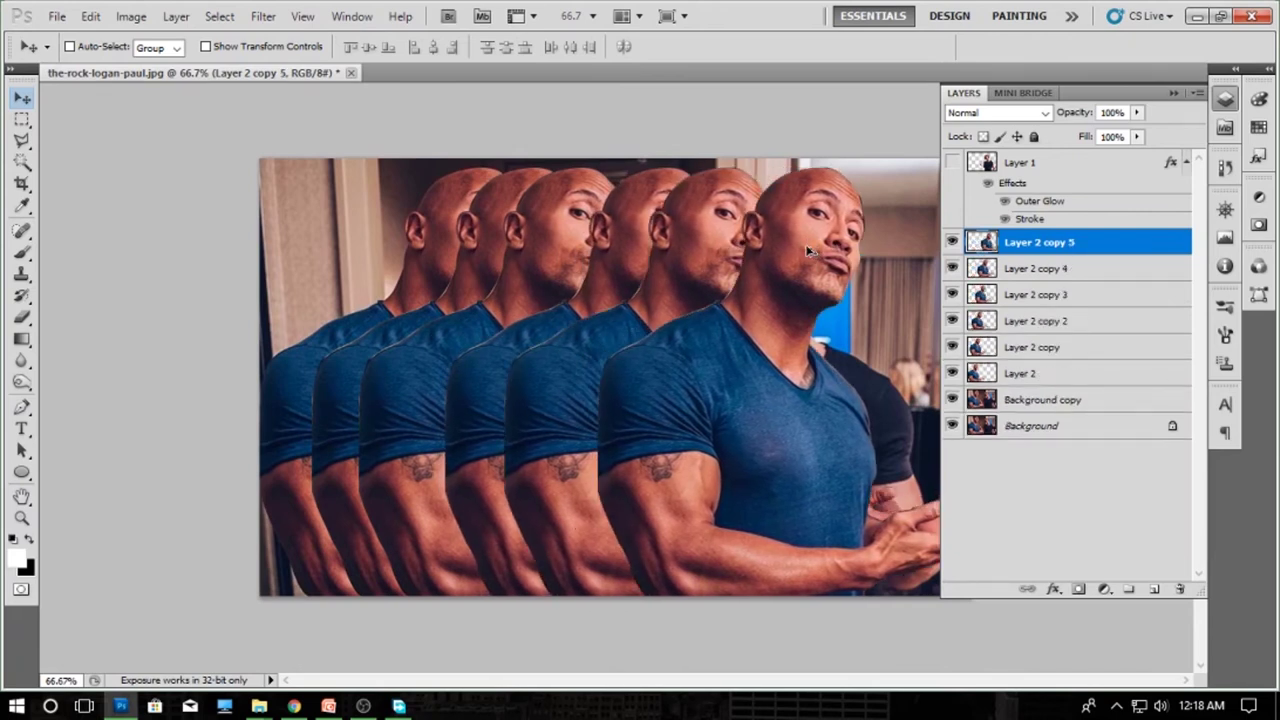
pyautogui.hotkey('ctrl', 'alt', 'z')
pyautogui.hotkey('ctrl', 'alt', 'z')
pyautogui.hotkey('ctrl', 'alt', 'z')
pyautogui.hotkey('ctrl', 'alt', 'z')
pyautogui.hotkey('ctrl', 'alt', 'z')
pyautogui.hotkey('ctrl', 'alt', 'z')
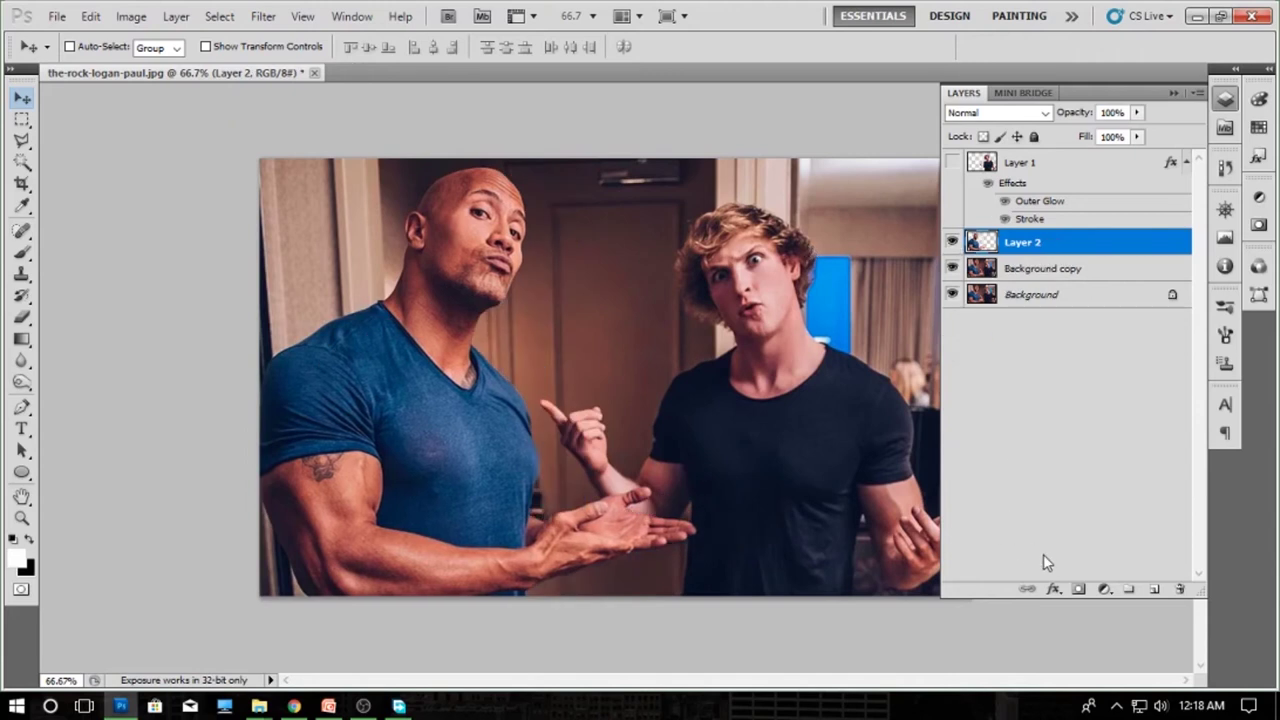
# - Add a 3 px outside stroke in bright yellow to Layer 2
pyautogui.click(1054, 590)
pyautogui.click(1078, 567)
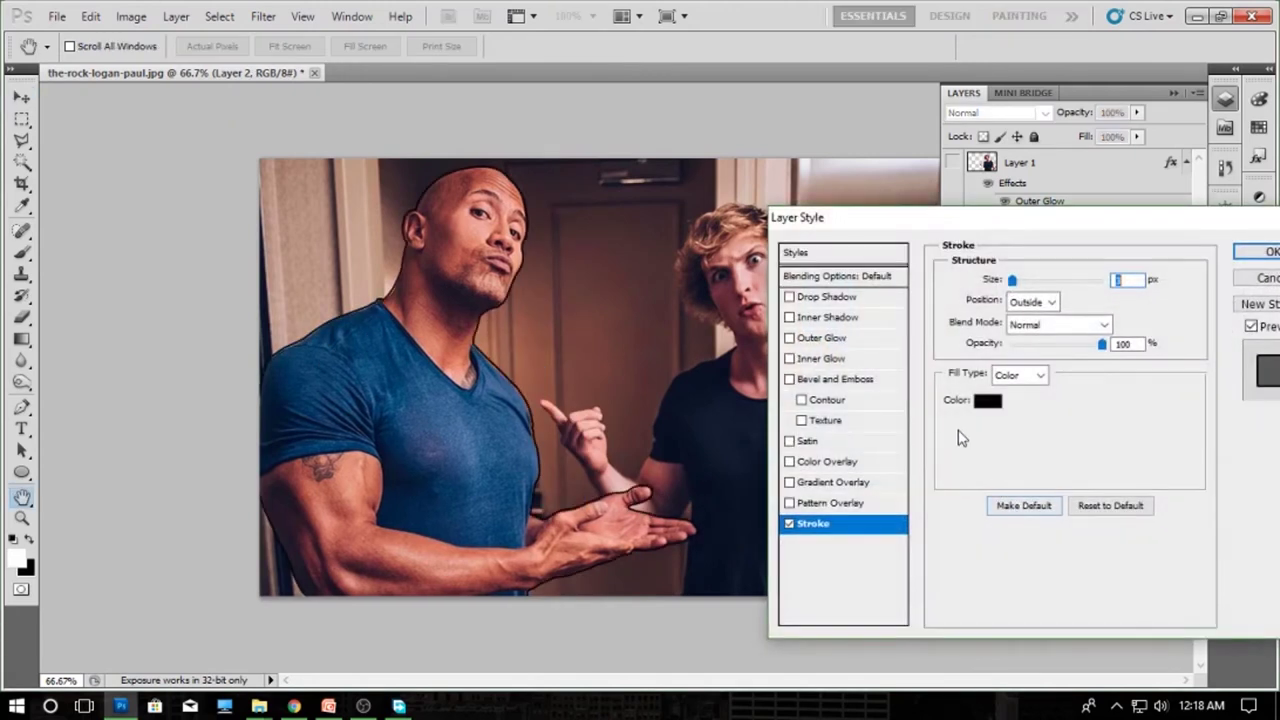
pyautogui.click(987, 402)
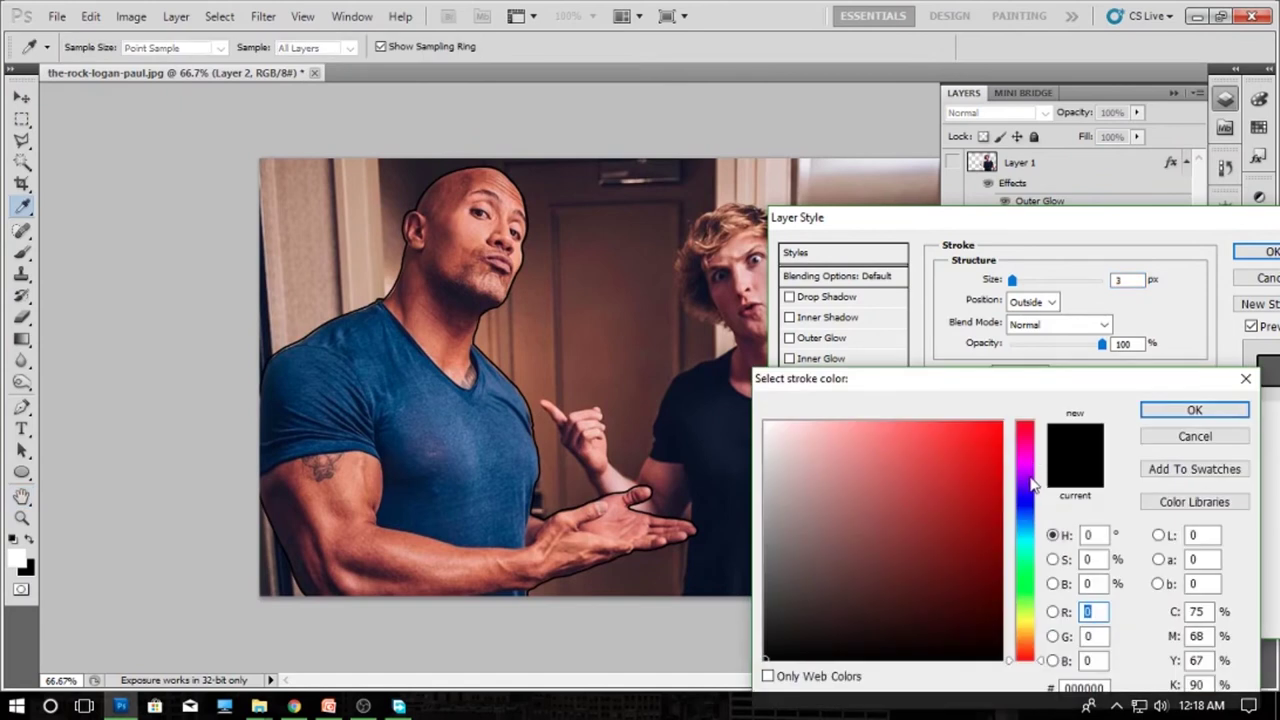
pyautogui.moveTo(1030, 507); pyautogui.dragTo(1023, 614)
pyautogui.moveTo(966, 431); pyautogui.dragTo(967, 424)
pyautogui.press('space')
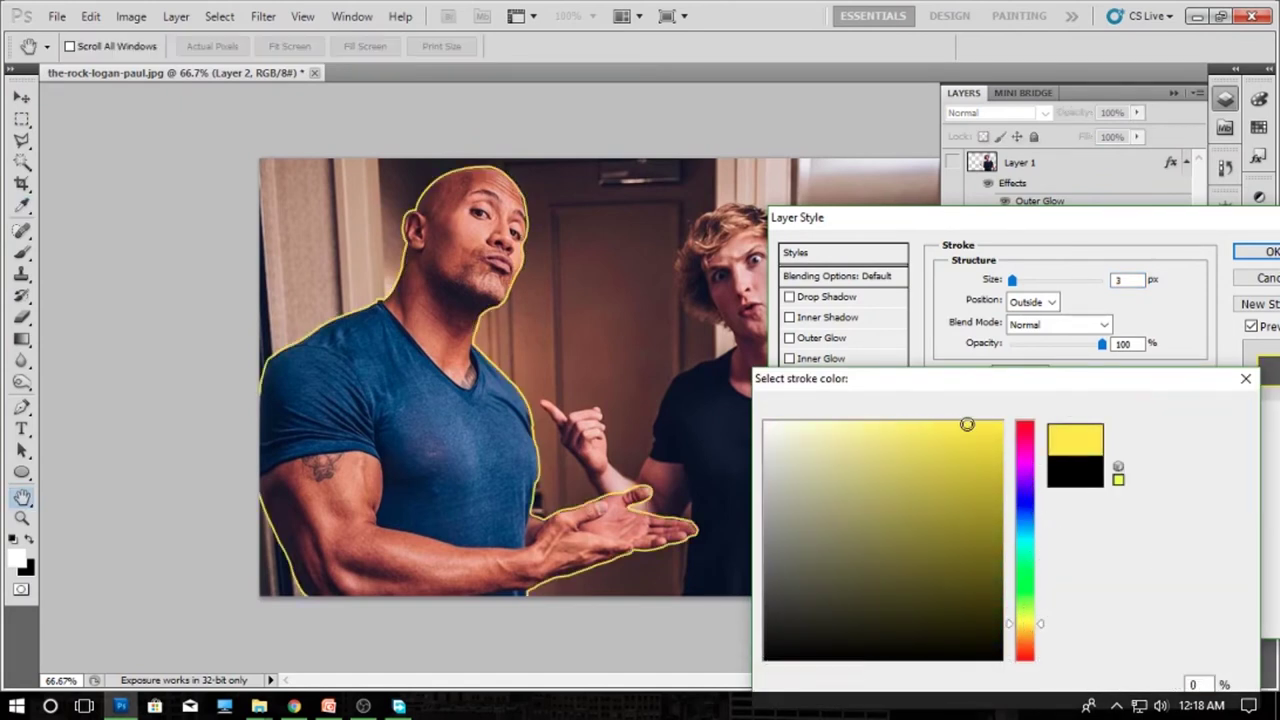
# - Enable an Outer Glow on Layer 2, set its spread to 24% and increase its size
pyautogui.click(810, 340)
pyautogui.click(1017, 418)
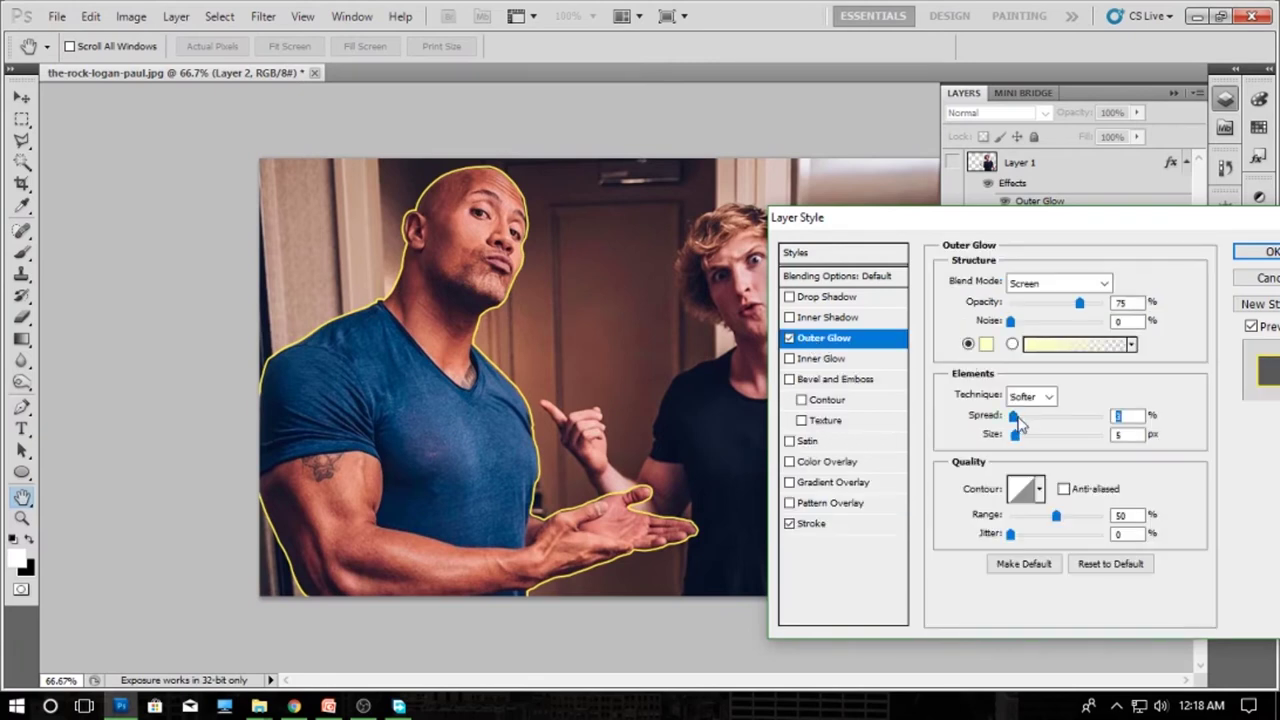
pyautogui.moveTo(1020, 424)
pyautogui.mouseDown()
pyautogui.moveTo(1034, 420)
pyautogui.moveTo(1027, 447)
pyautogui.mouseUp()
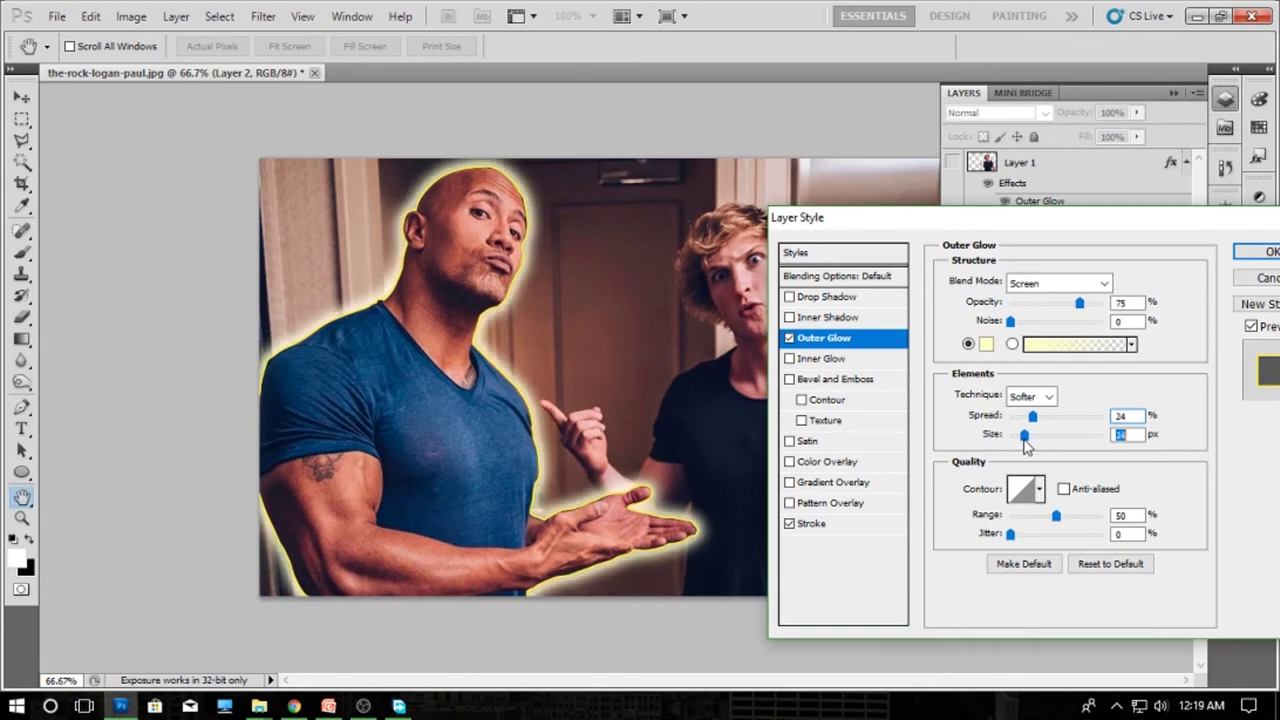
# - Change Layer 2's outer glow colour to bright green and apply the layer style
pyautogui.click(986, 344)
pyautogui.click(1027, 478)
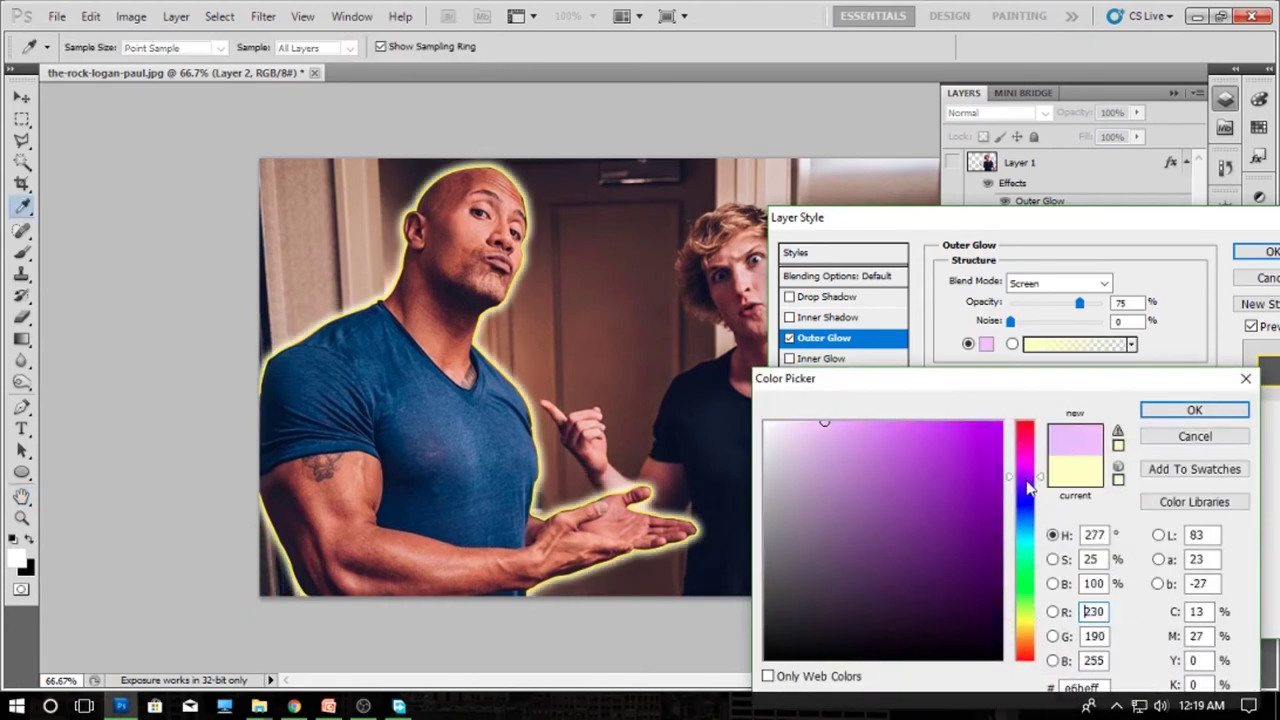
pyautogui.moveTo(1030, 485); pyautogui.dragTo(1035, 592)
pyautogui.click(973, 428)
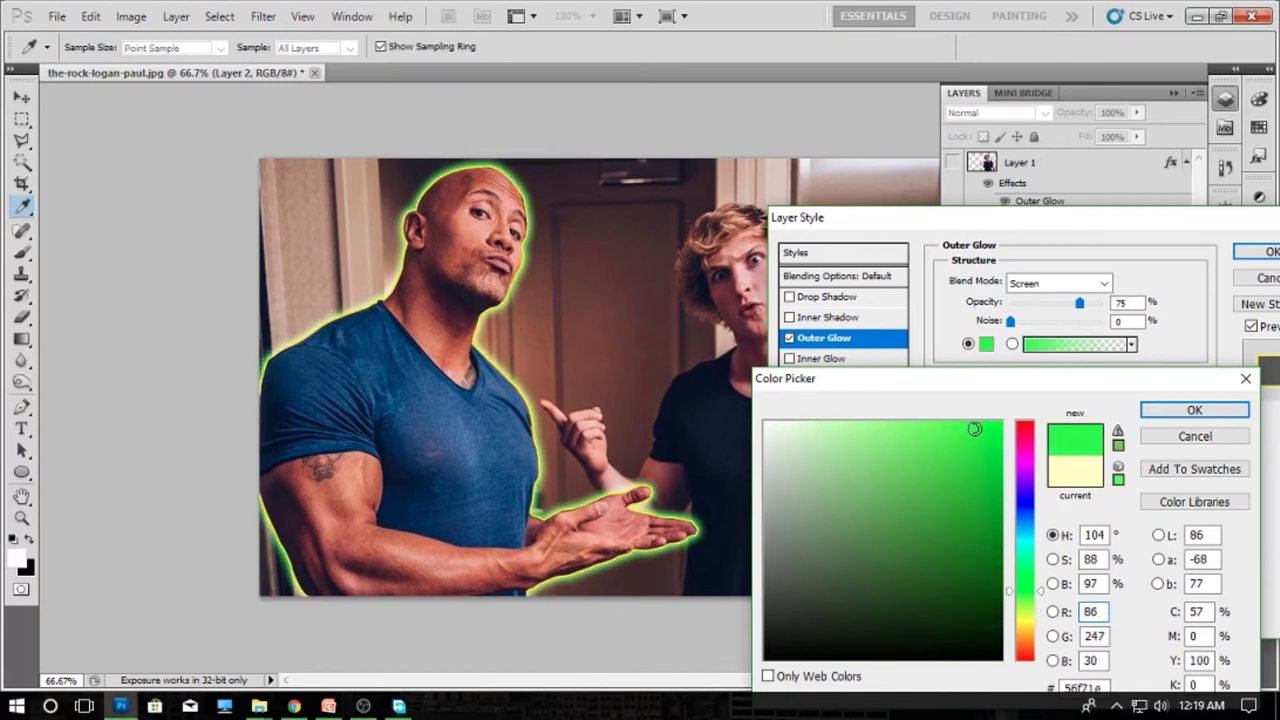
pyautogui.press('Return')
pyautogui.press('Return')
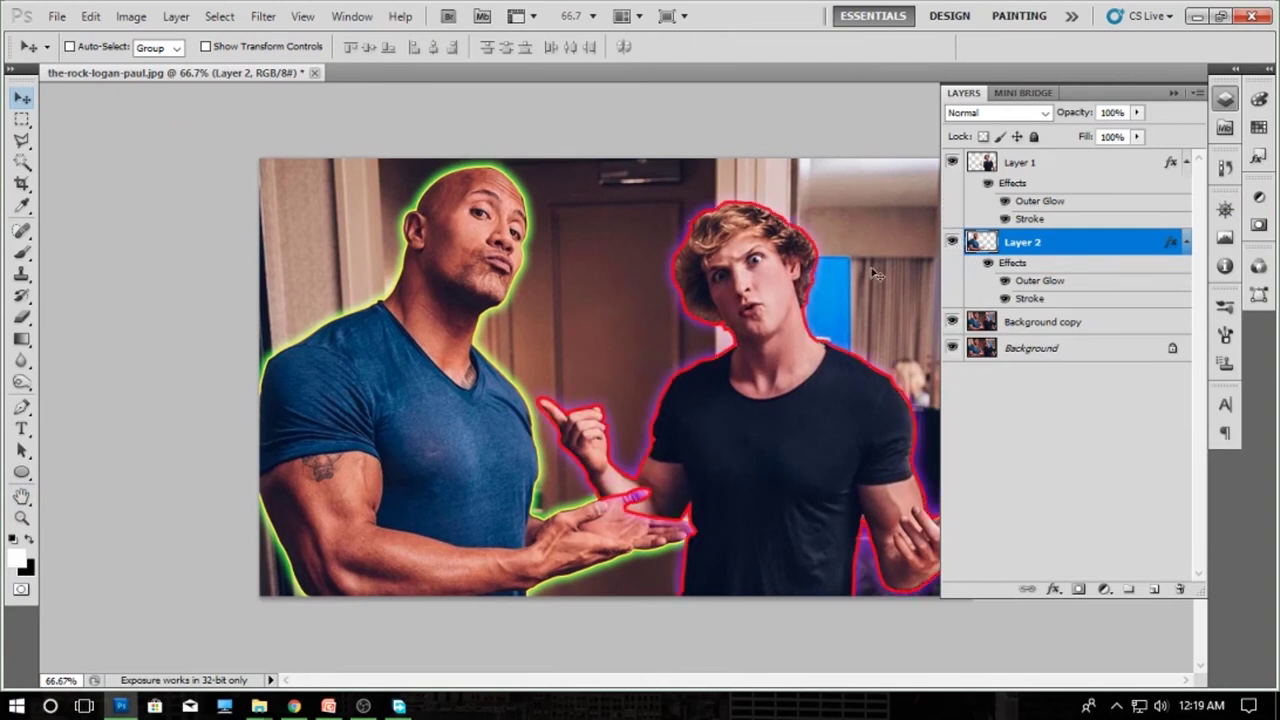
# - Try filling Background copy with a red-to-green linear gradient across the image and undo it
pyautogui.scroll(-3, 872, 270)
pyautogui.scroll(2, 697, 357)
pyautogui.click(1014, 323)
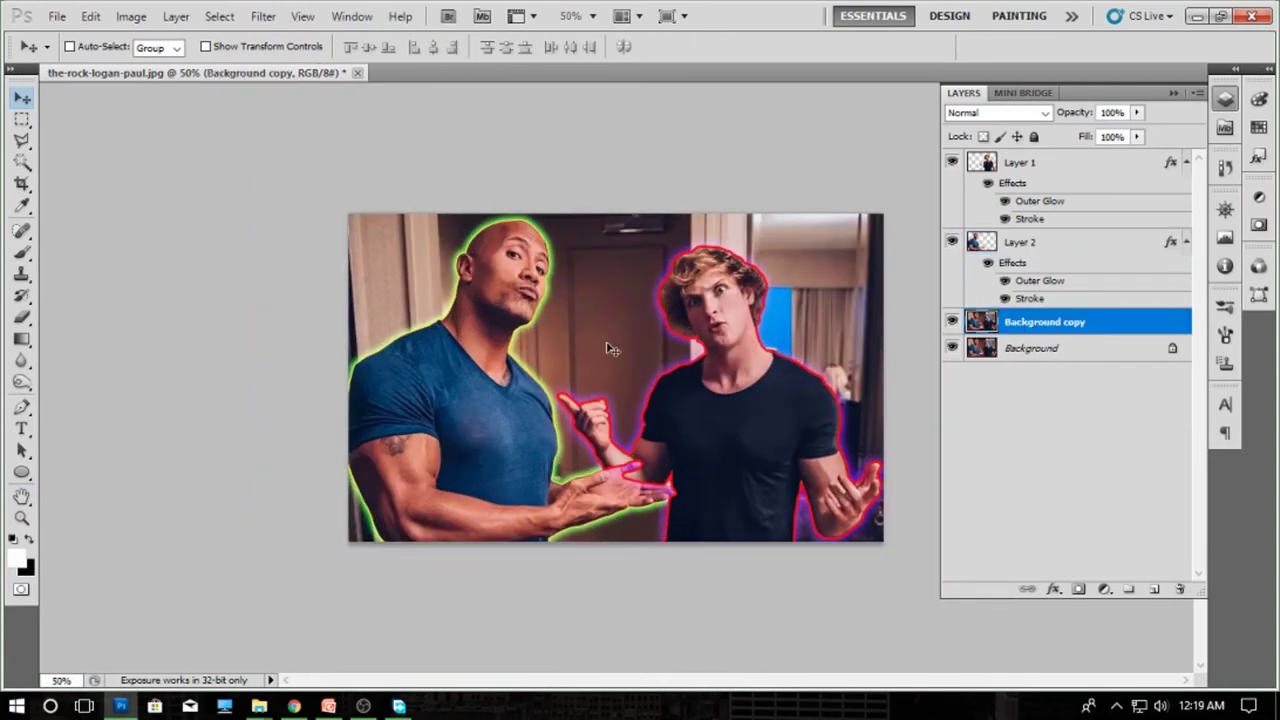
pyautogui.click(21, 338)
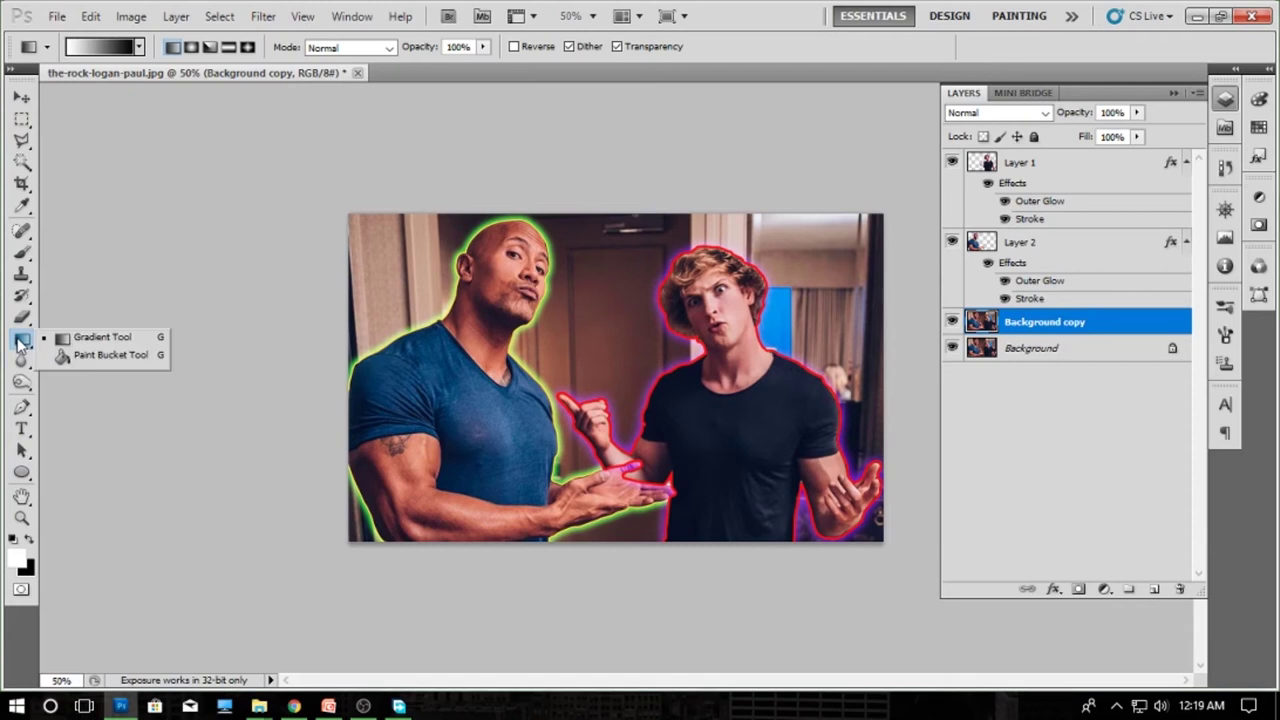
pyautogui.click(85, 339)
pyautogui.click(140, 47)
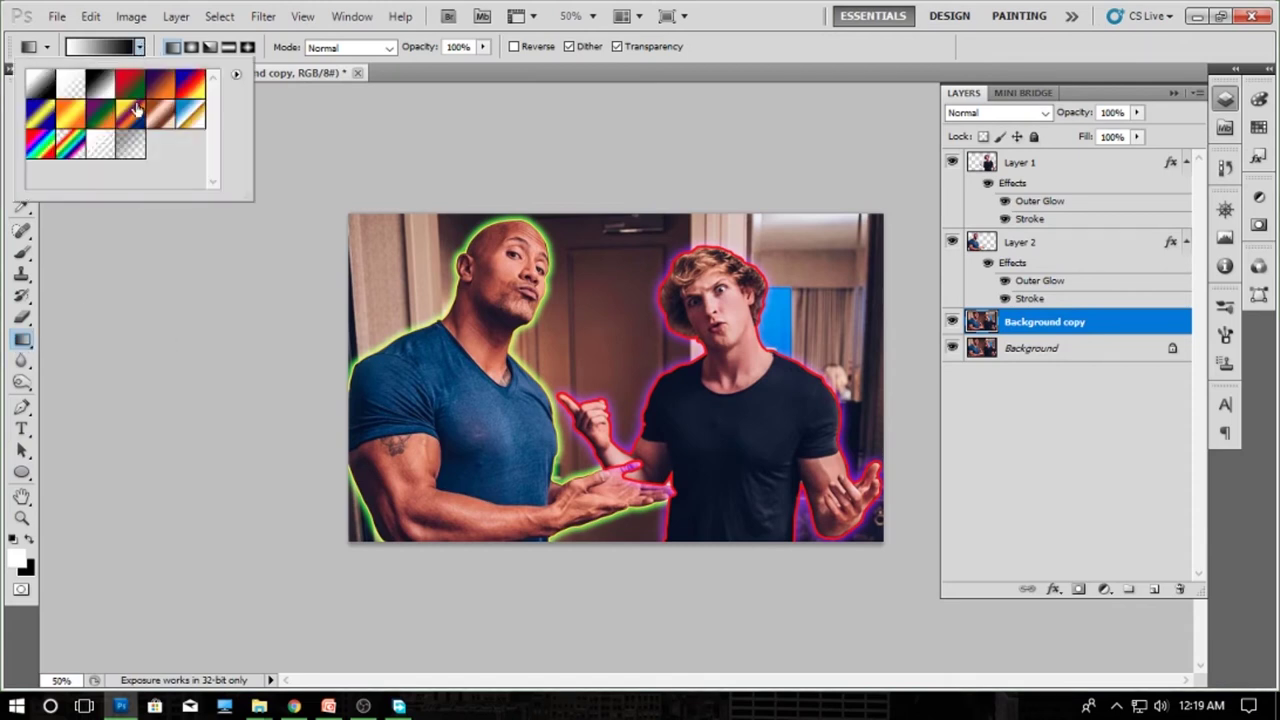
pyautogui.doubleClick(136, 96)
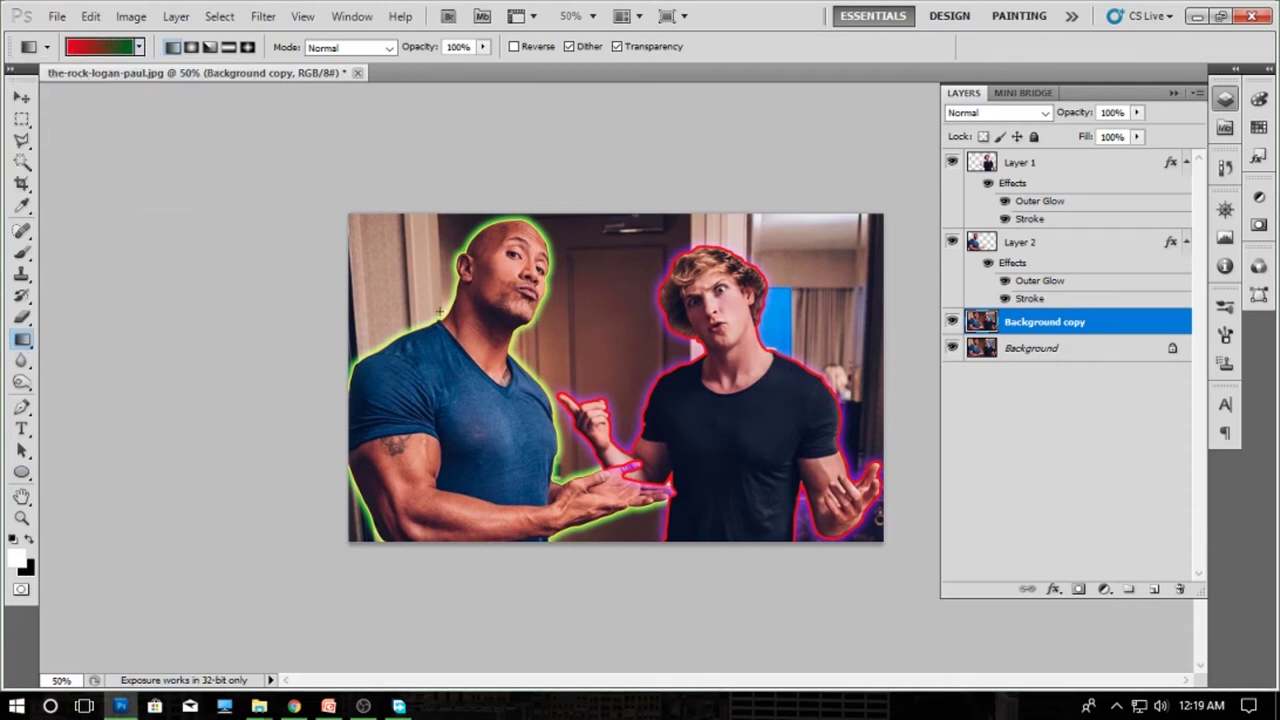
pyautogui.moveTo(440, 311); pyautogui.dragTo(755, 407)
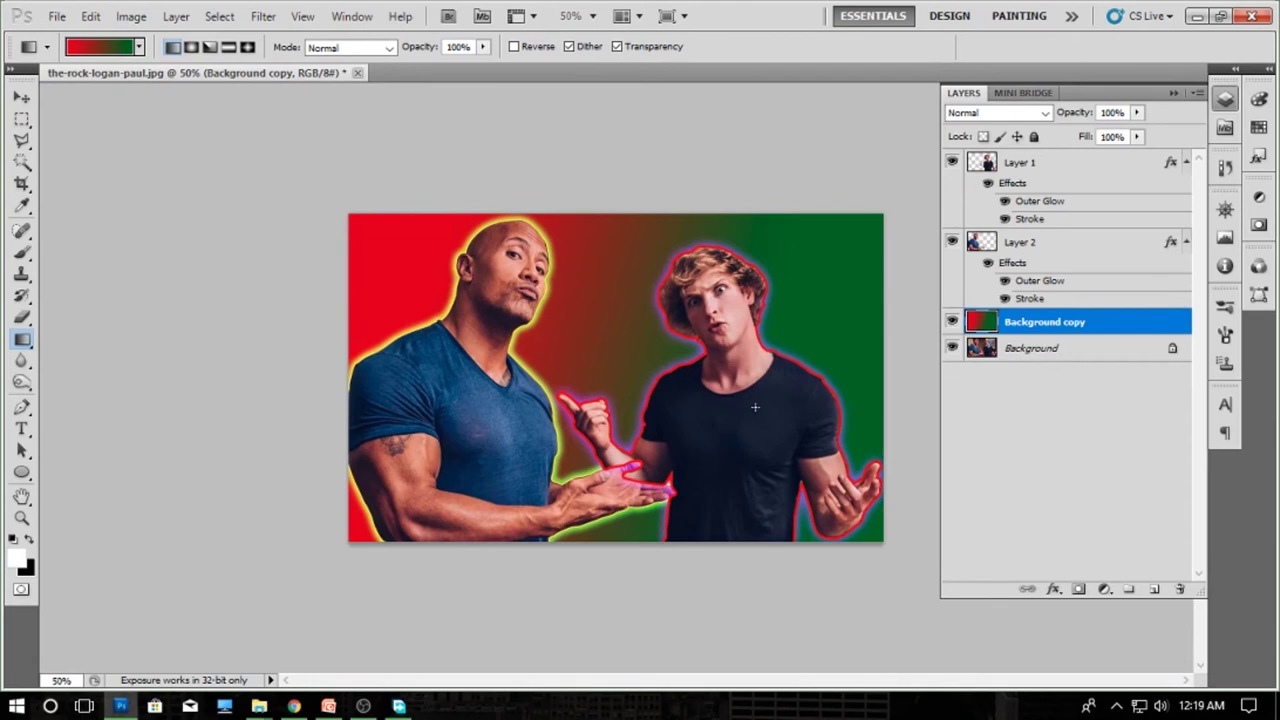
pyautogui.hotkey('ctrl', 'z')
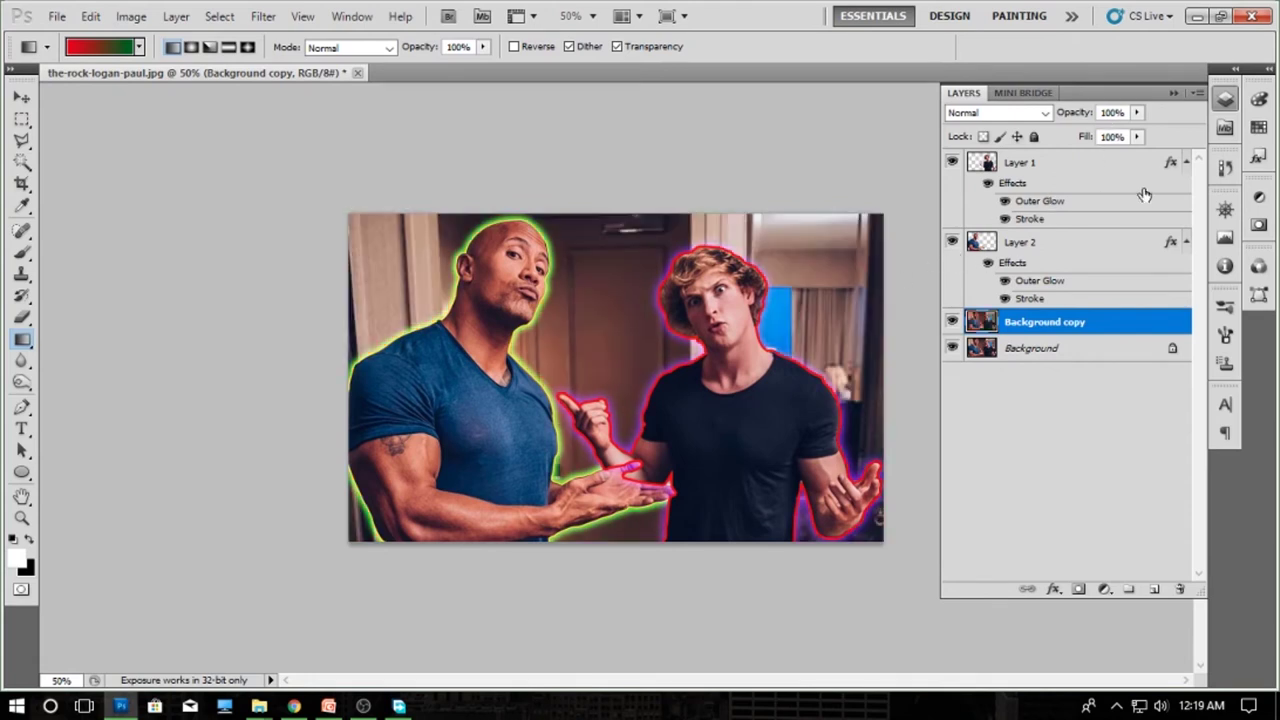
# - Add a new layer above Background copy, apply a purple gradient style and fill it with the white foreground colour
pyautogui.click(1154, 589)
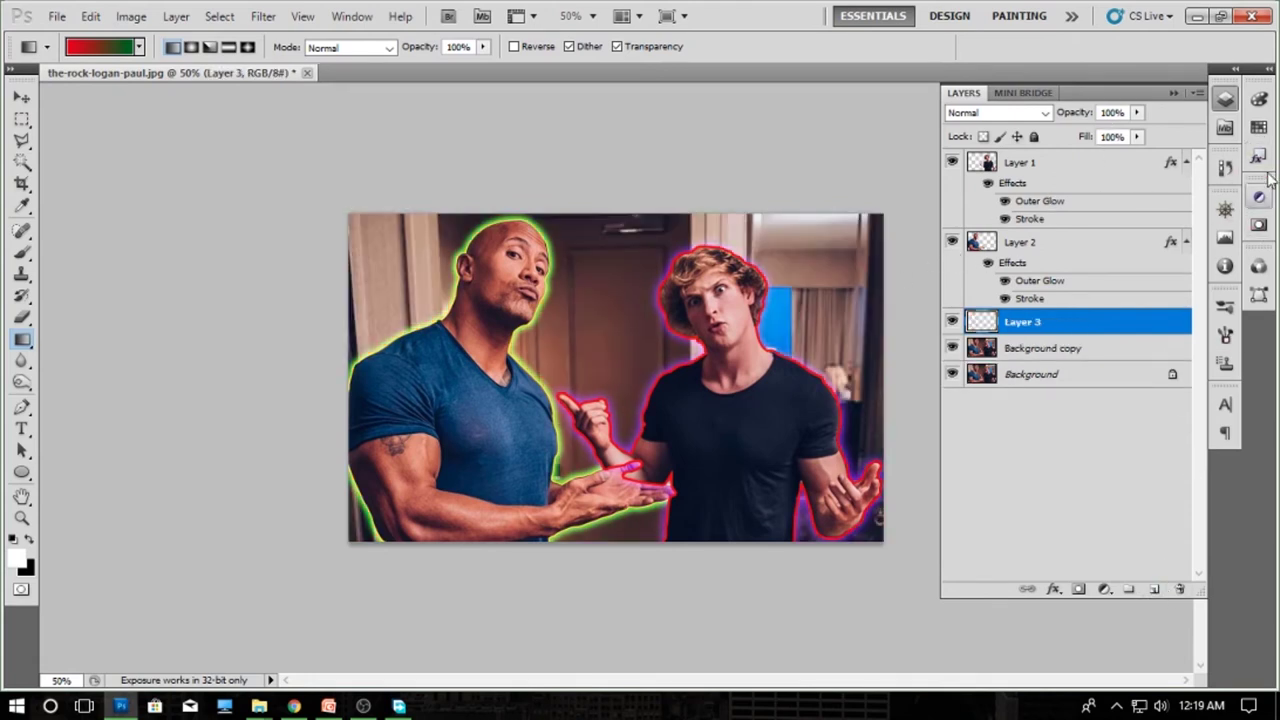
pyautogui.click(1258, 157)
pyautogui.click(1124, 237)
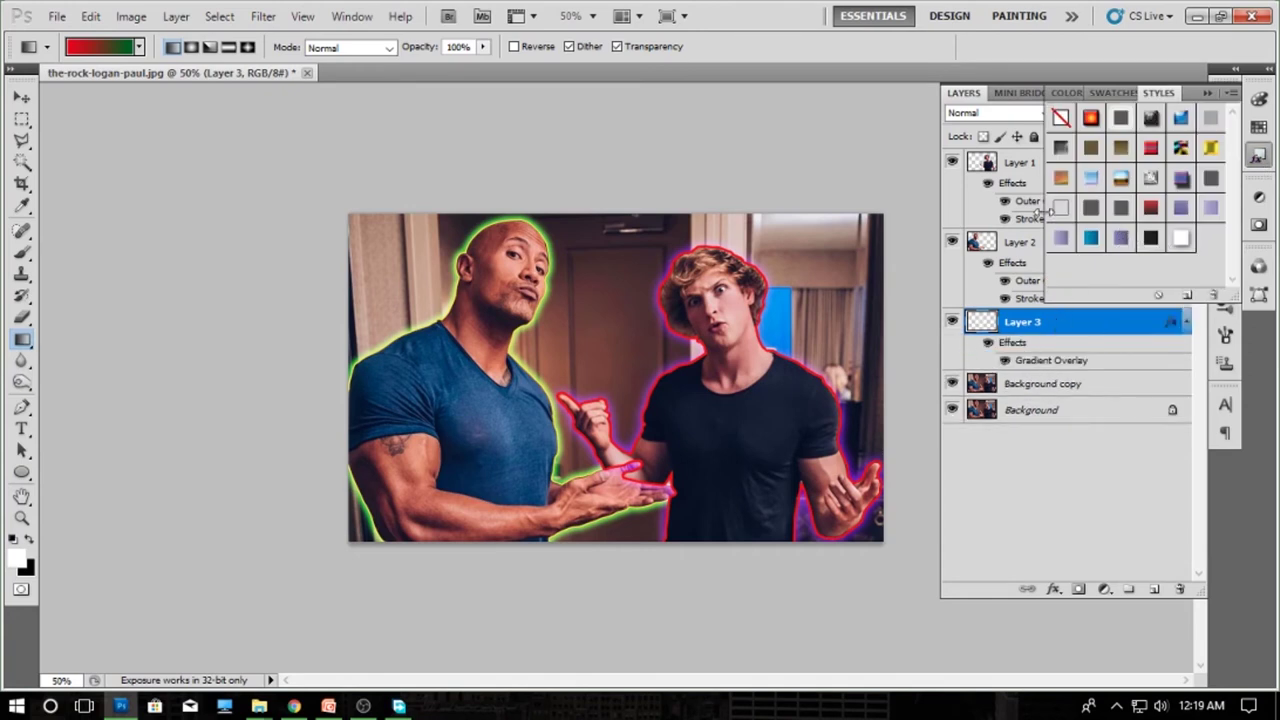
pyautogui.click(1209, 94)
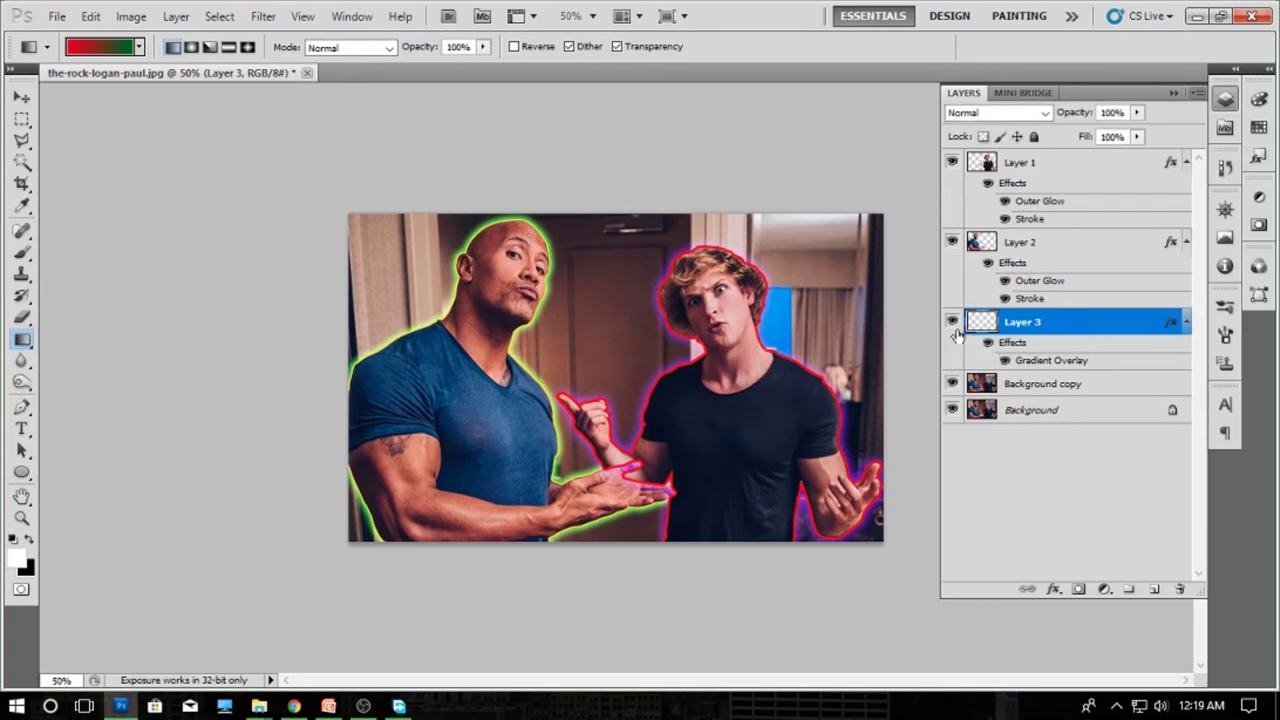
pyautogui.hotkey('alt', 'BackSpace')
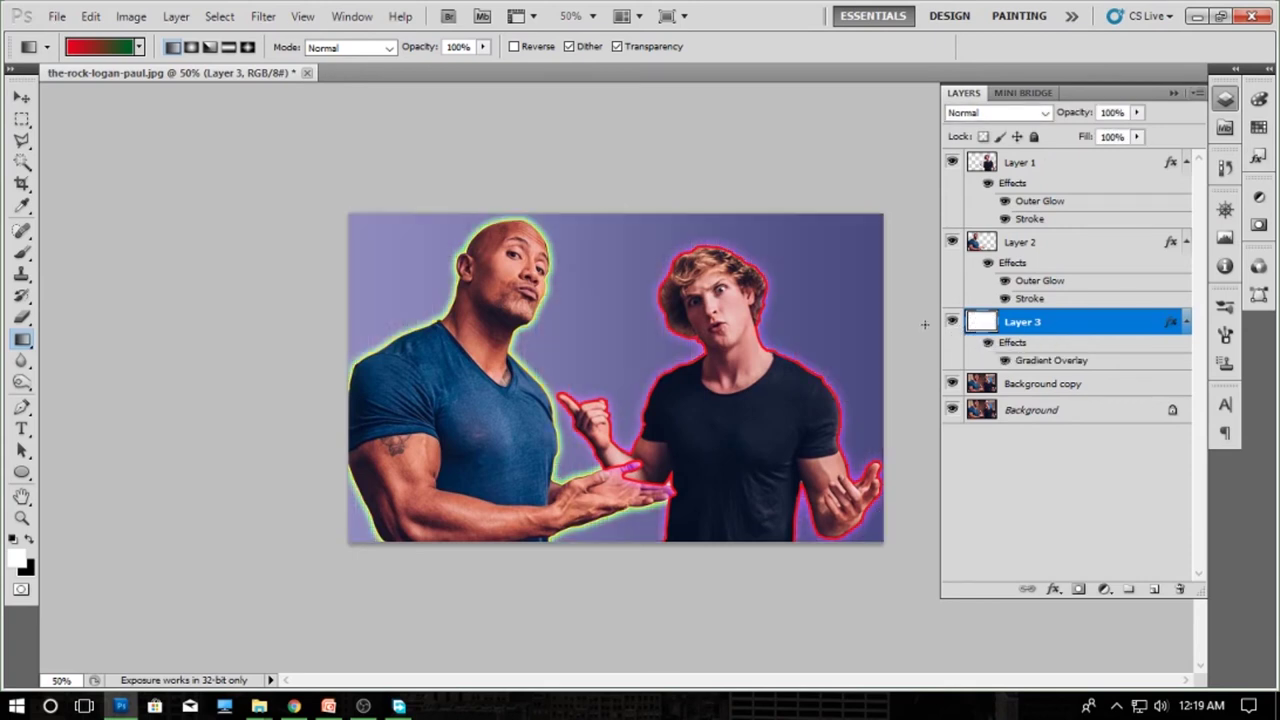
# - Apply the red-to-black gradient style to Layer 3 and set its opacity to 47% and fill to 79%
pyautogui.press('v')
pyautogui.click(1257, 156)
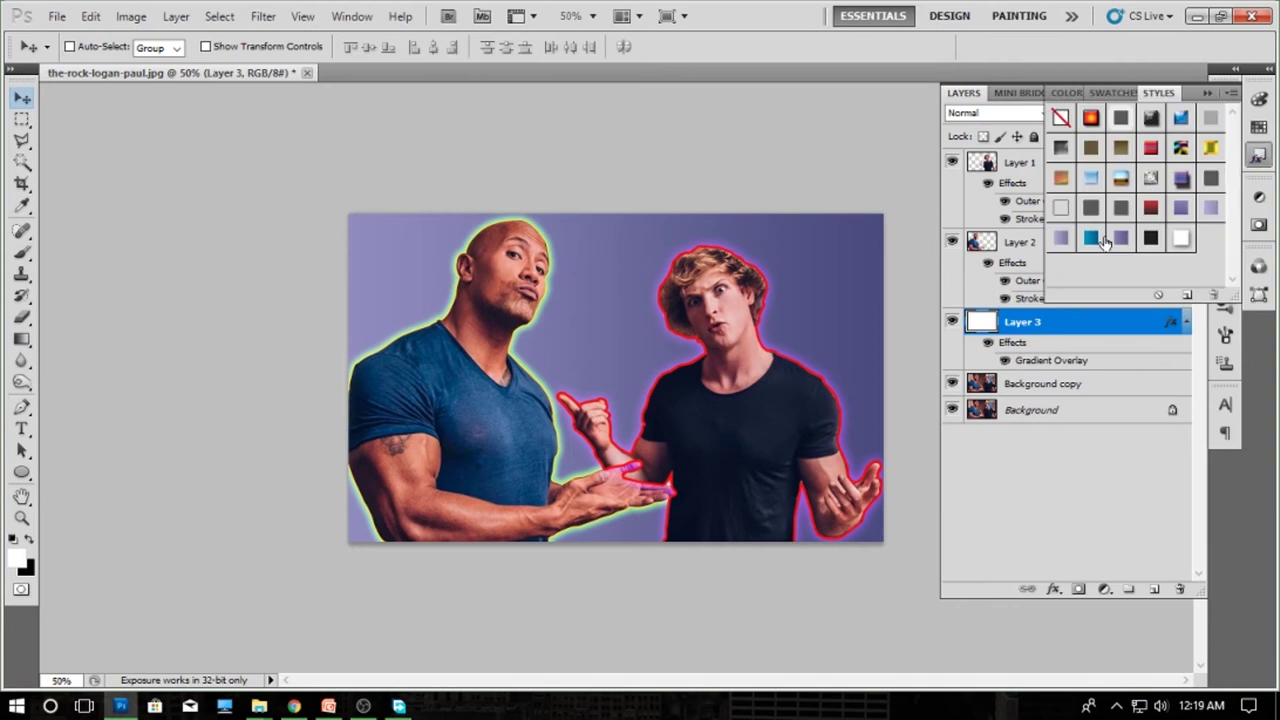
pyautogui.click(1150, 210)
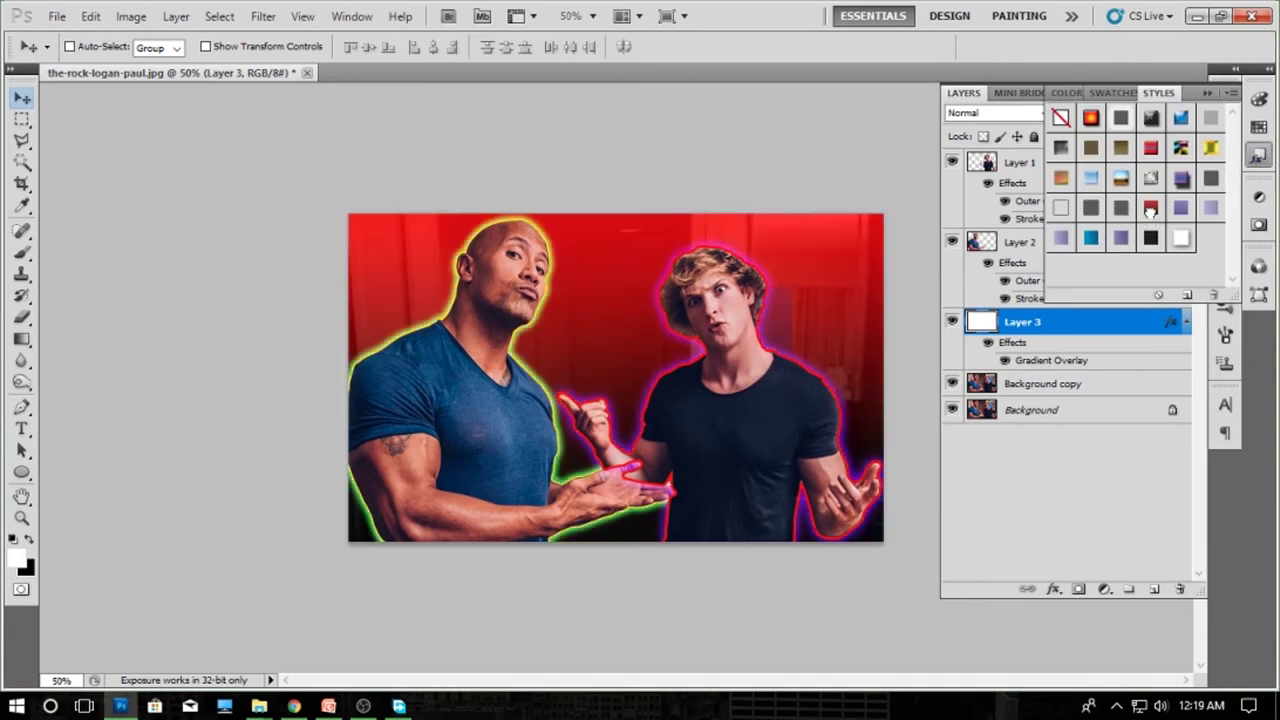
pyautogui.click(1207, 93)
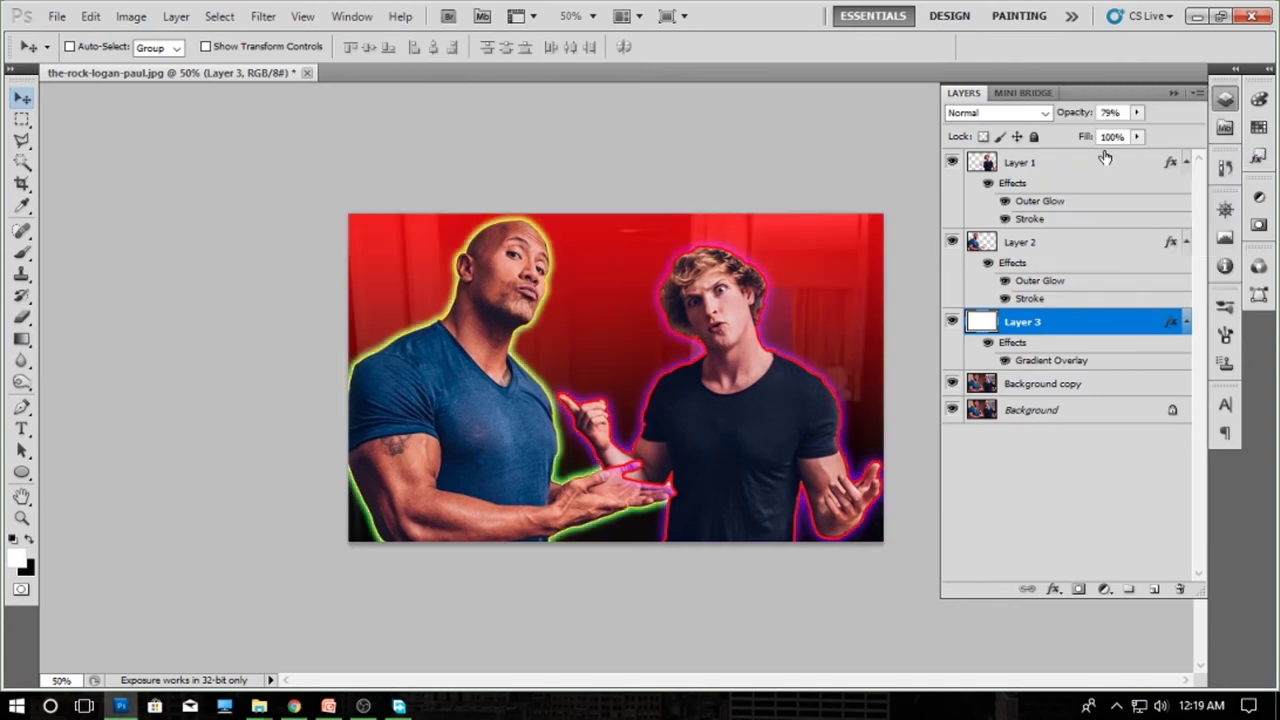
pyautogui.moveTo(1136, 113); pyautogui.dragTo(1120, 162)
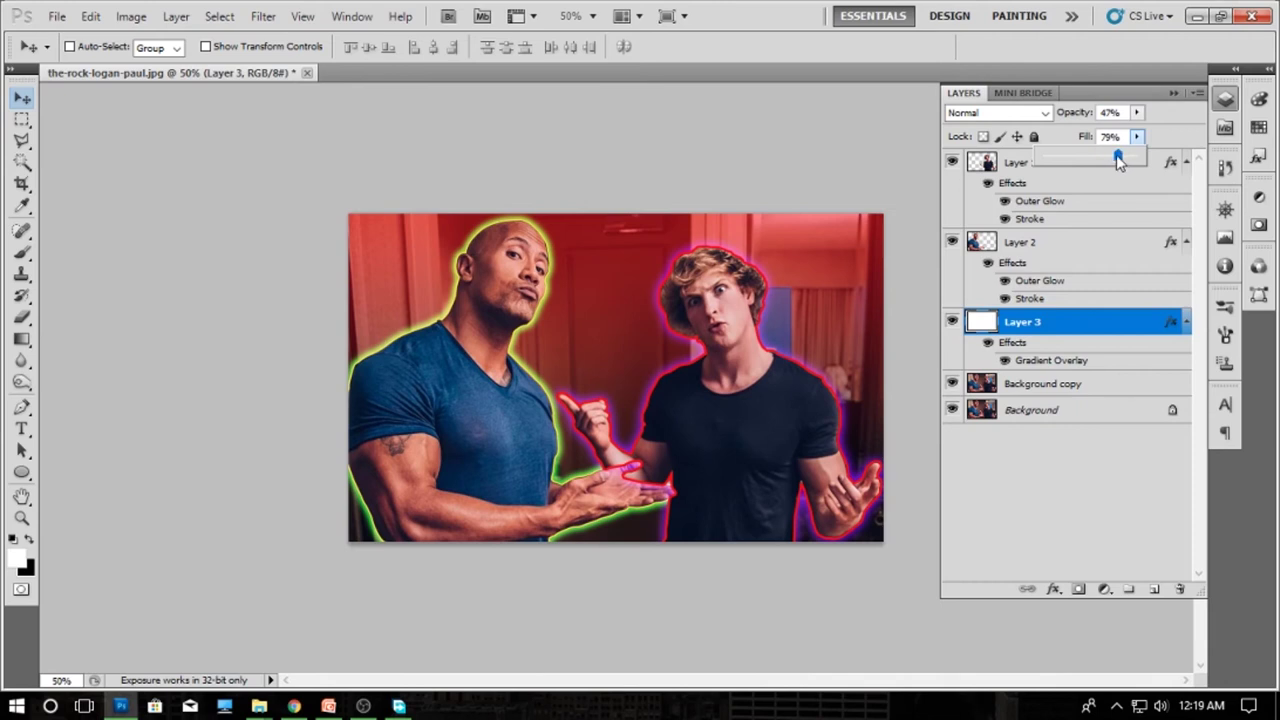
# - Lower Layer 3's fill to 75% and give Layer 1 a drop shadow with angle 170°, distance 13 px and size 9 px
pyautogui.moveTo(1114, 158); pyautogui.dragTo(1112, 157)
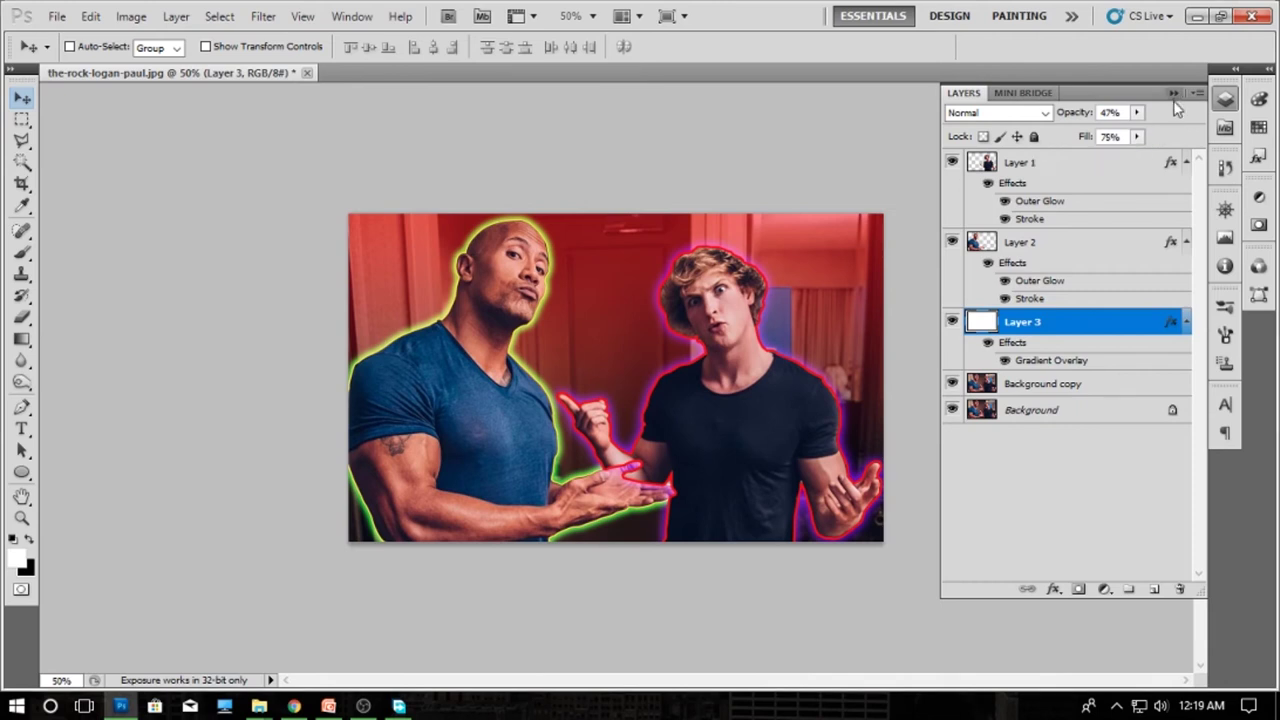
pyautogui.click(1056, 178)
pyautogui.click(1053, 589)
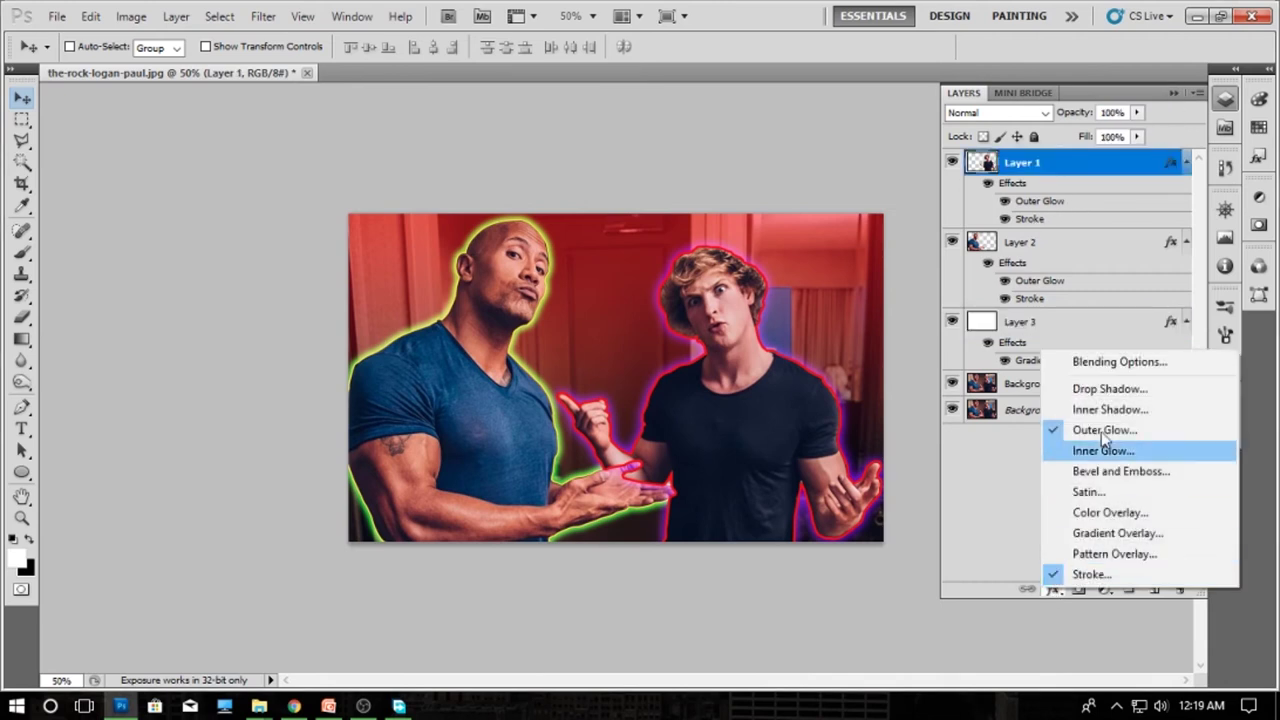
pyautogui.click(1103, 391)
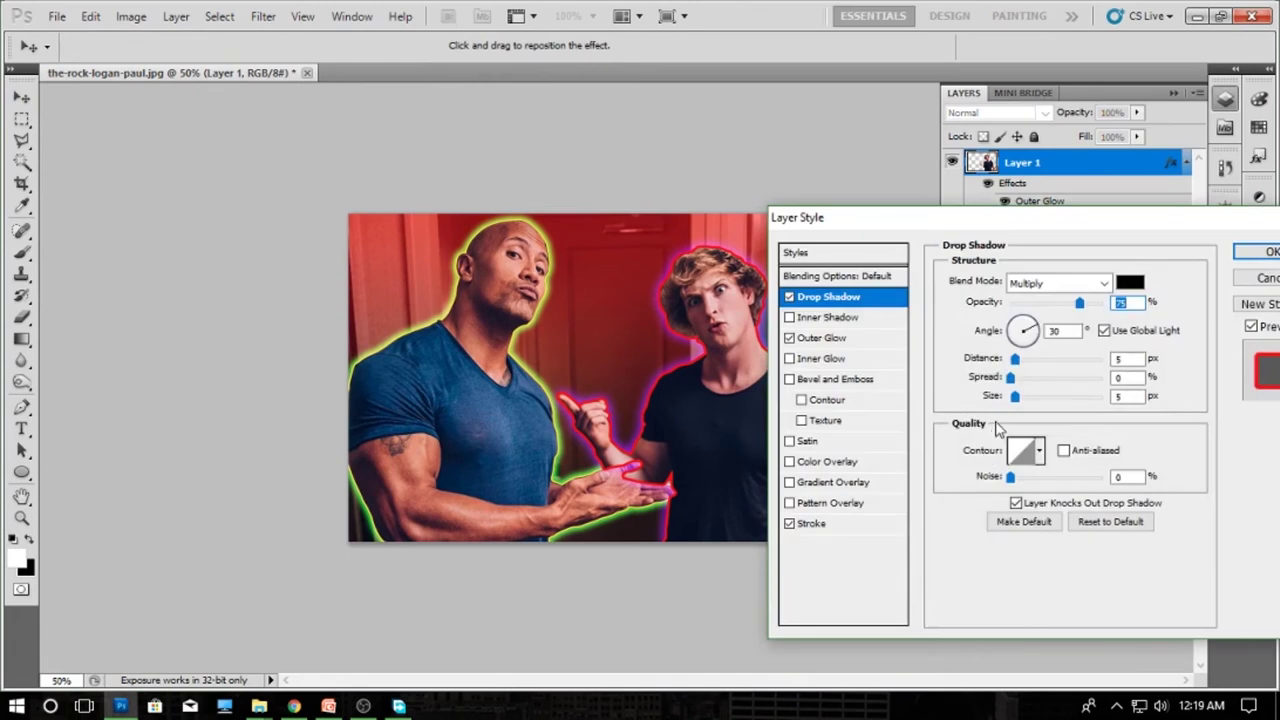
pyautogui.moveTo(1030, 333); pyautogui.dragTo(1017, 379)
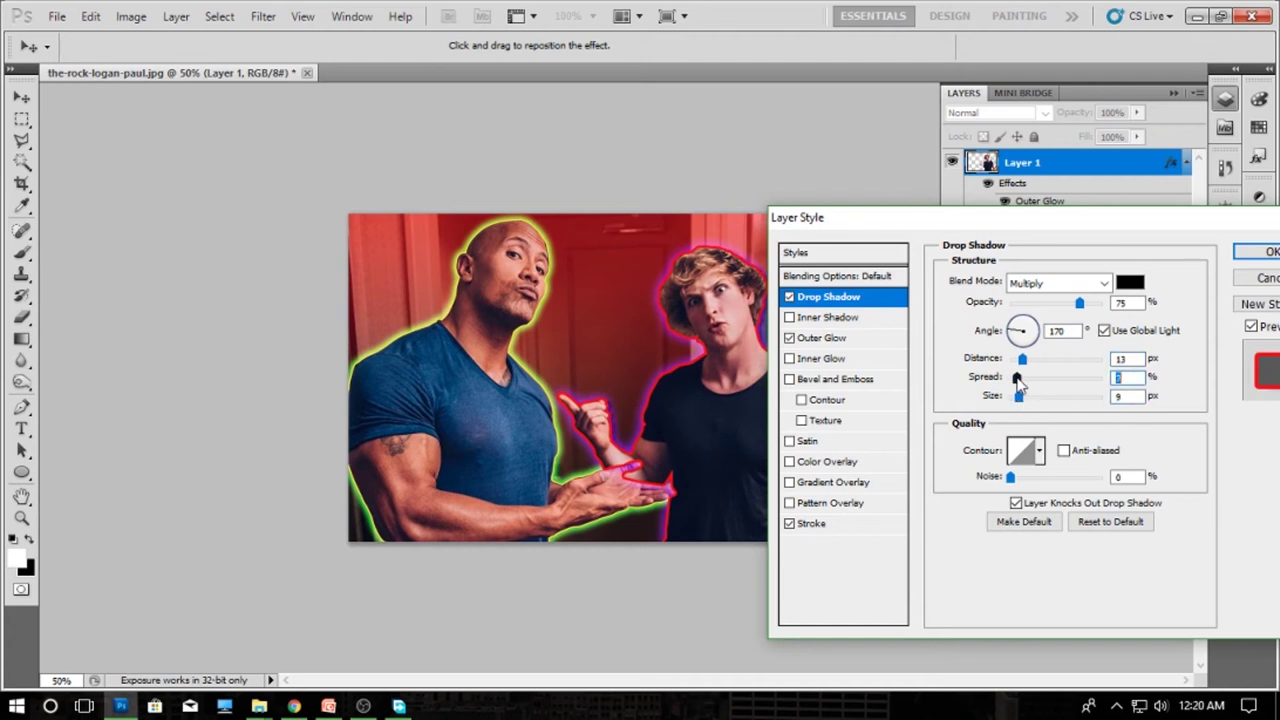
pyautogui.press('Return')
# - Examine the stroke, glow and shadow edges around the head of the man in the black shirt
pyautogui.hotkey('ctrl', '-')
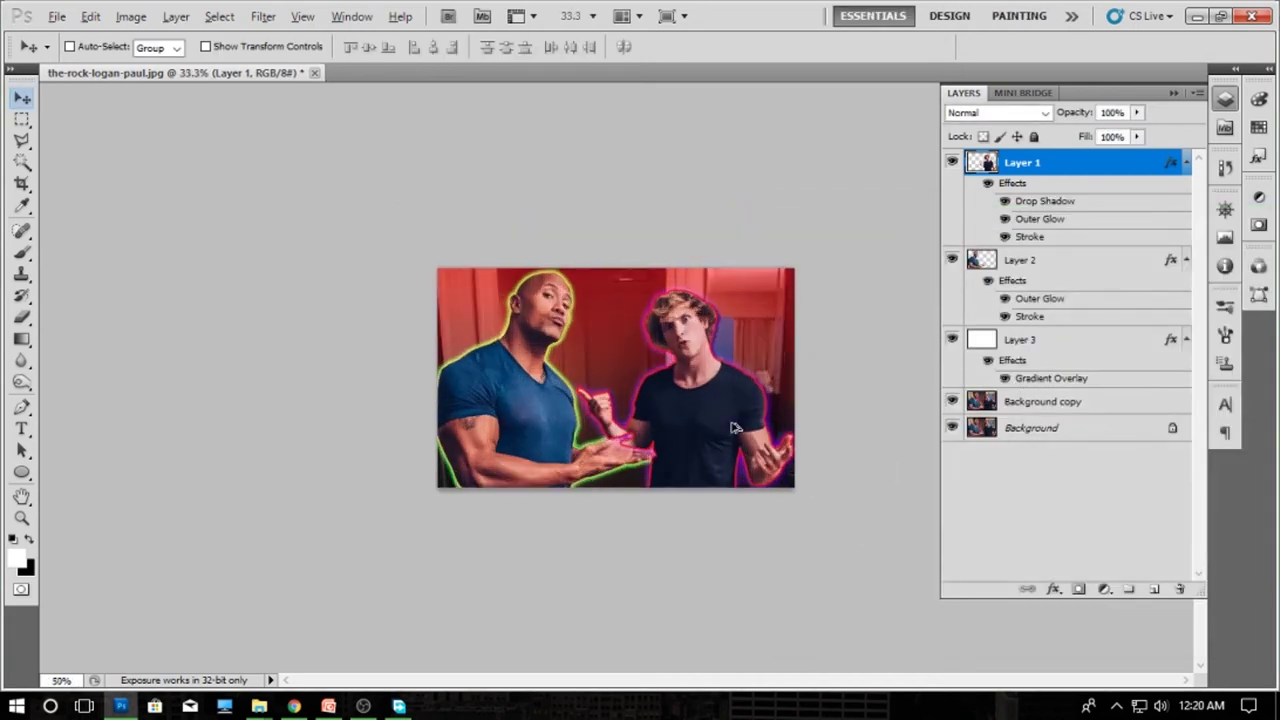
pyautogui.hotkey('ctrl', '+')
pyautogui.hotkey('ctrl', '+')
pyautogui.hotkey('ctrl', '+')
pyautogui.hotkey('ctrl', '+')
pyautogui.hotkey('ctrl', '+')
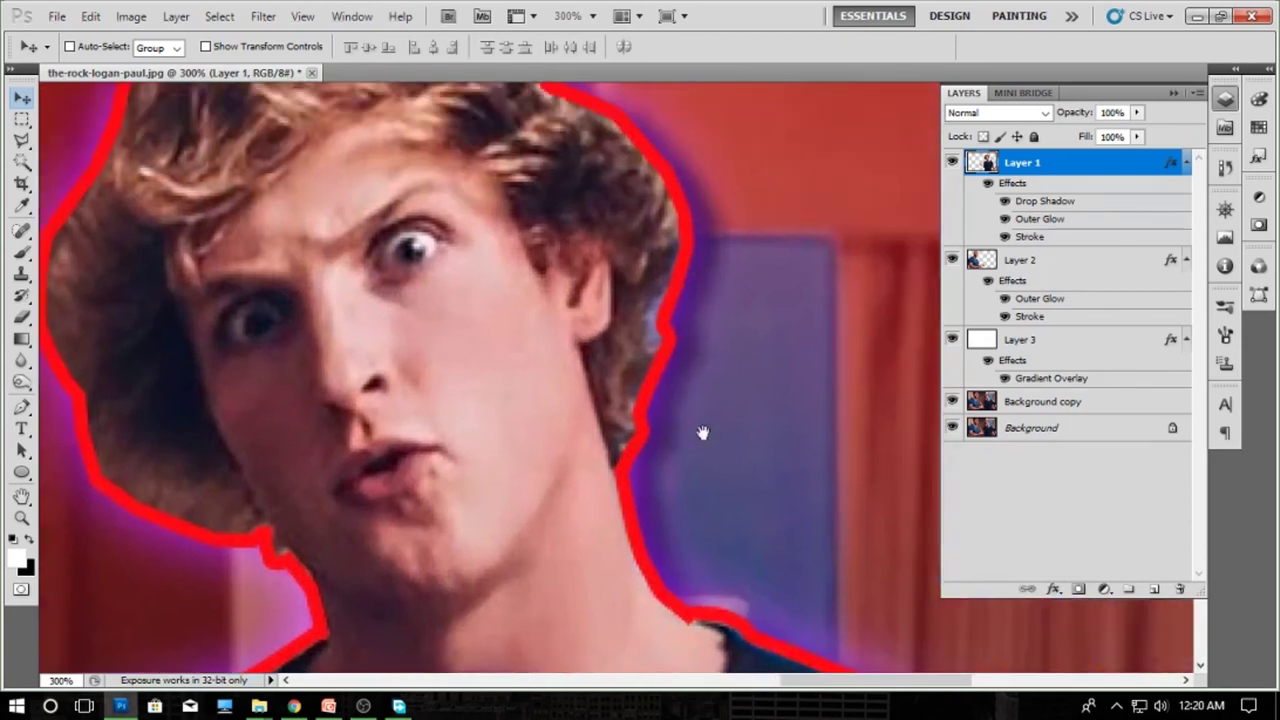
pyautogui.moveTo(703, 433); pyautogui.dragTo(685, 550)
pyautogui.moveTo(606, 386); pyautogui.dragTo(623, 400)
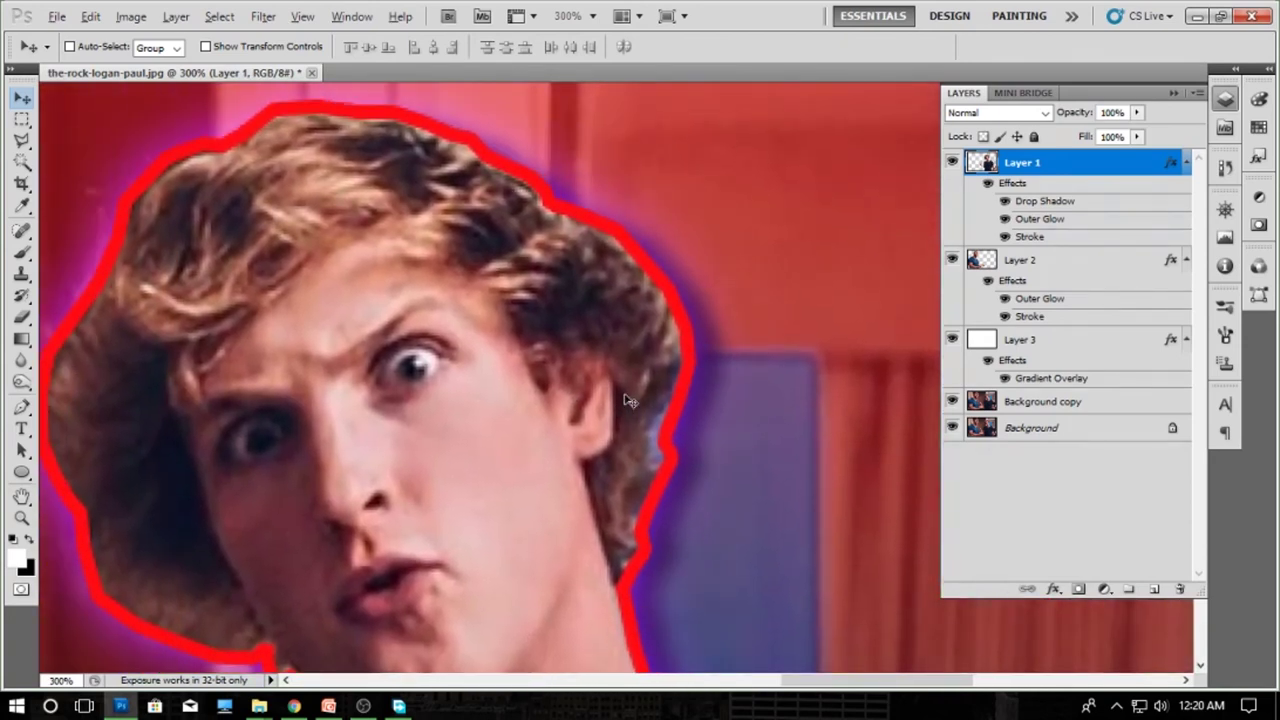
pyautogui.hotkey('ctrl', 'z')
pyautogui.hotkey('ctrl', '0')
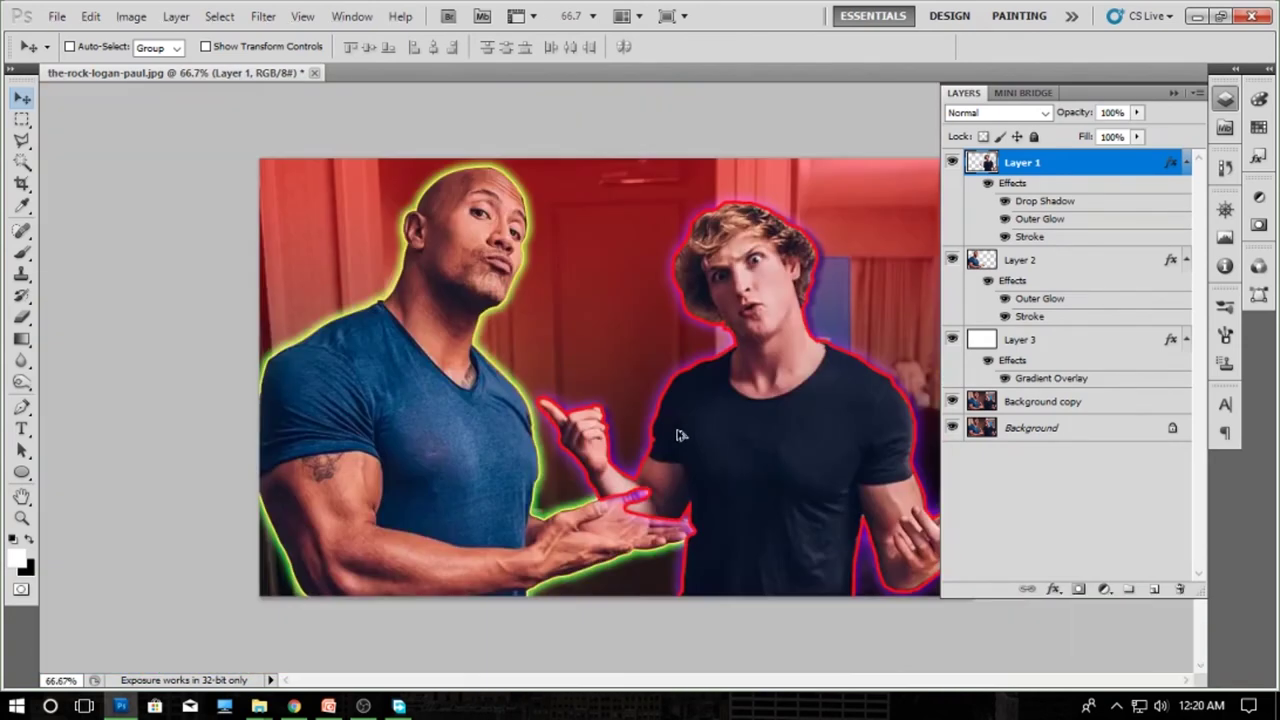
# - Compare the image with and without Layer 1's drop shadow, and leave that effect hidden
pyautogui.click(1006, 201)
pyautogui.click(1006, 201)
pyautogui.click(1006, 201)
pyautogui.hotkey('ctrl', '-')
pyautogui.hotkey('ctrl', '-')
pyautogui.hotkey('ctrl', '-')
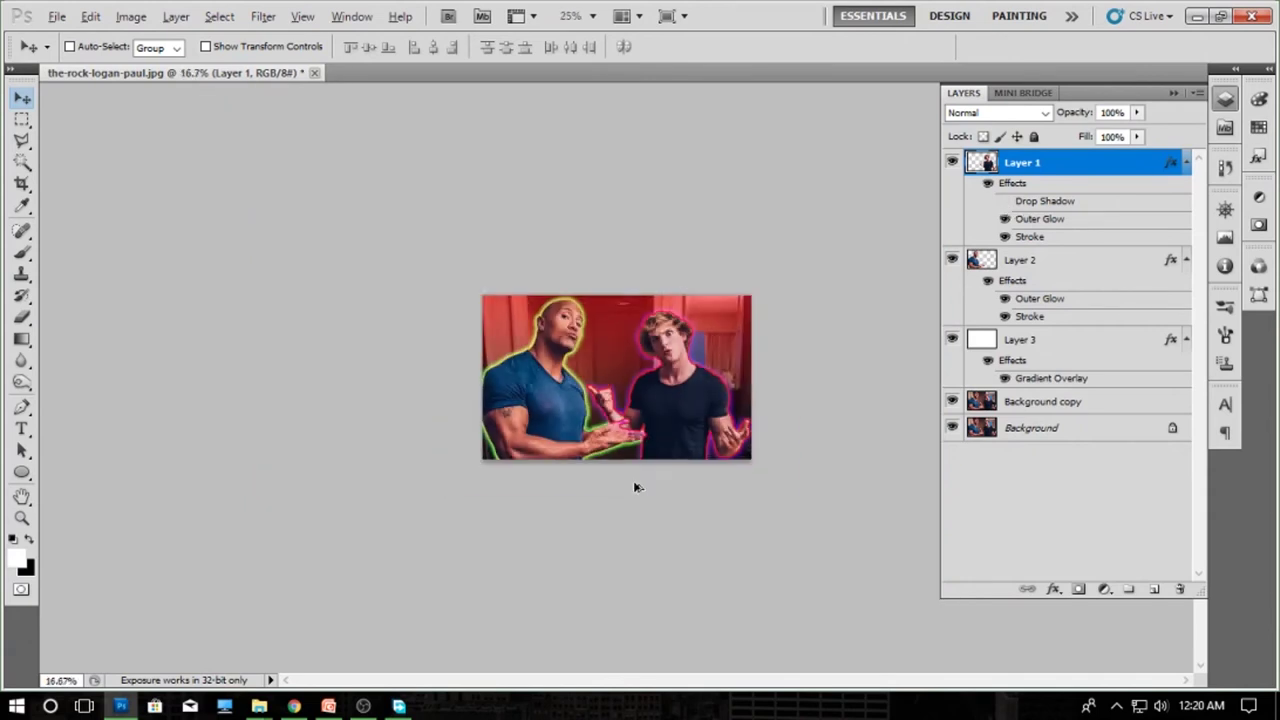
pyautogui.hotkey('ctrl', '+')
pyautogui.hotkey('ctrl', '+')
# - Add a drop shadow to Layer 2 with angle -123°, distance 16 px and size 43 px, and increase its spread
pyautogui.click(1040, 258)
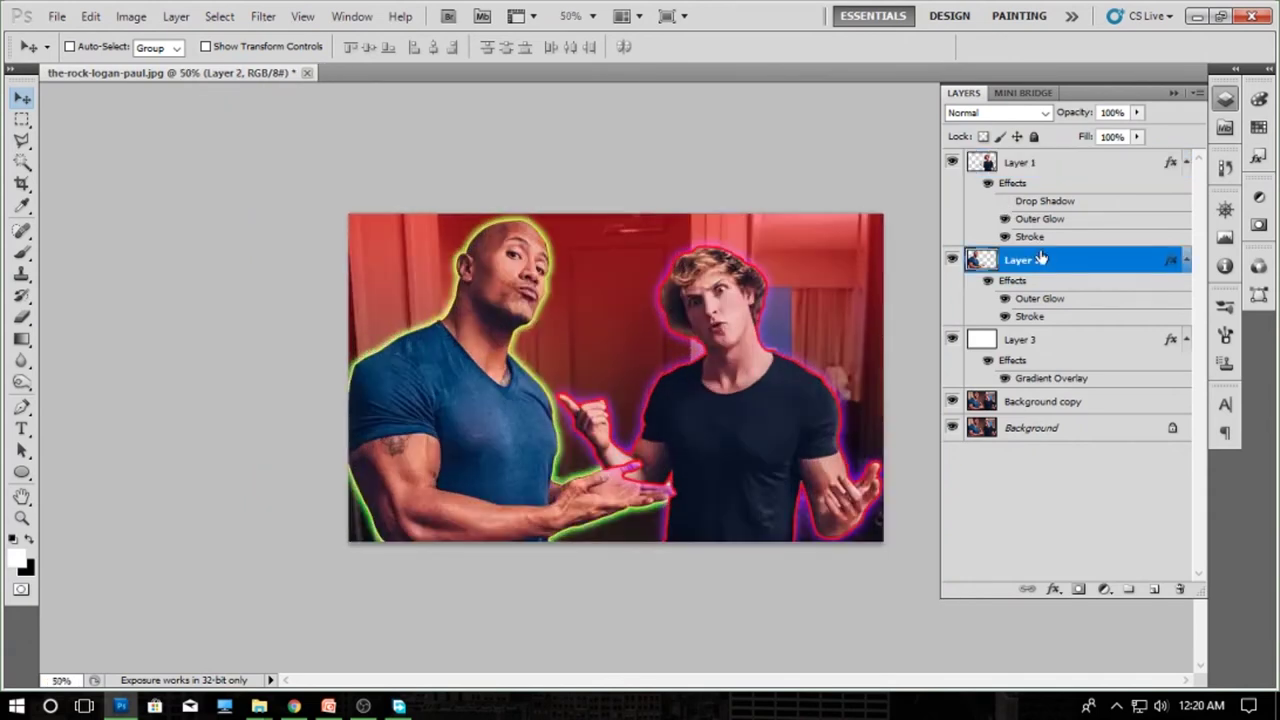
pyautogui.click(1051, 589)
pyautogui.click(1076, 388)
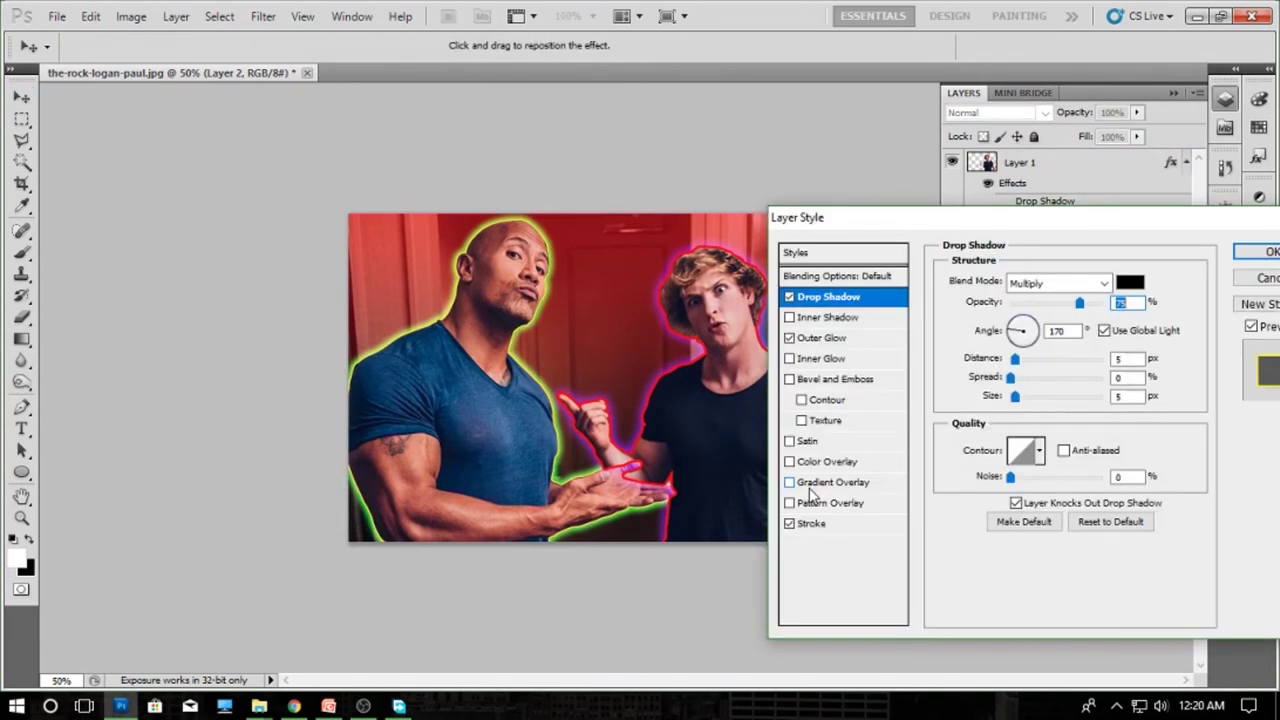
pyautogui.moveTo(1136, 361); pyautogui.dragTo(1100, 371)
pyautogui.scroll(3, 1120, 361)
pyautogui.click(1011, 337)
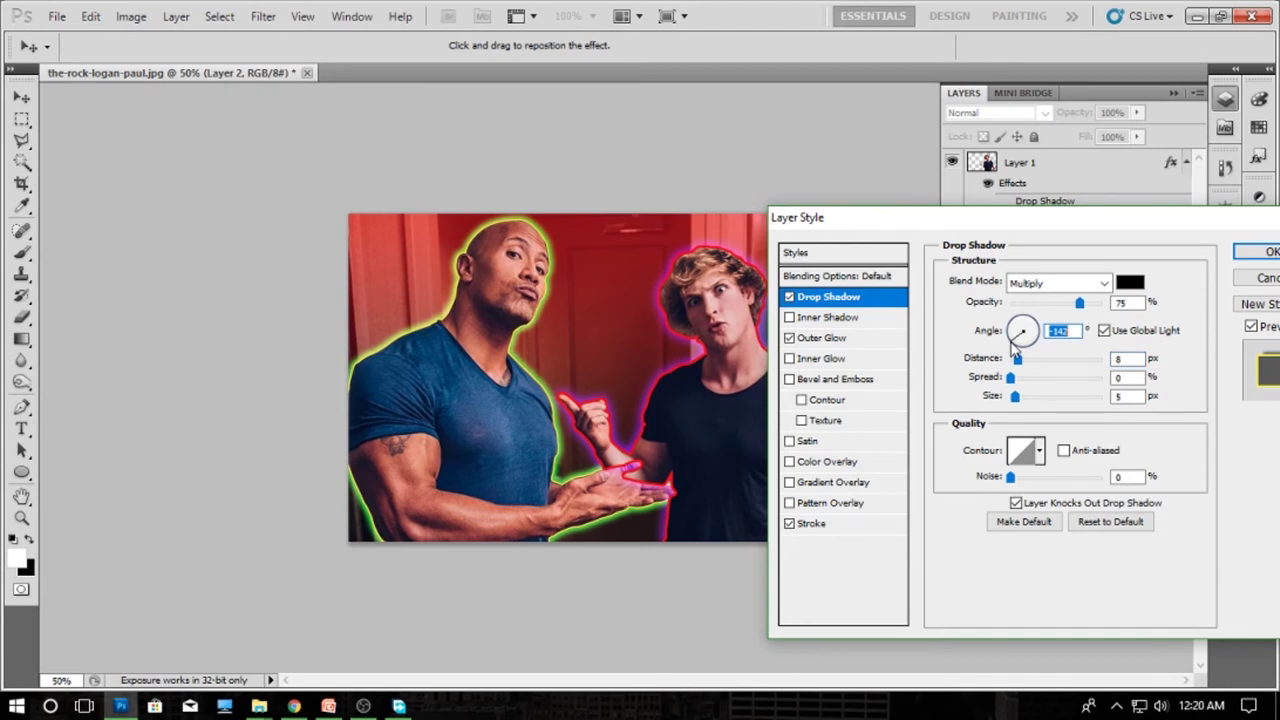
pyautogui.moveTo(1014, 358); pyautogui.dragTo(1032, 398)
pyautogui.click(1015, 345)
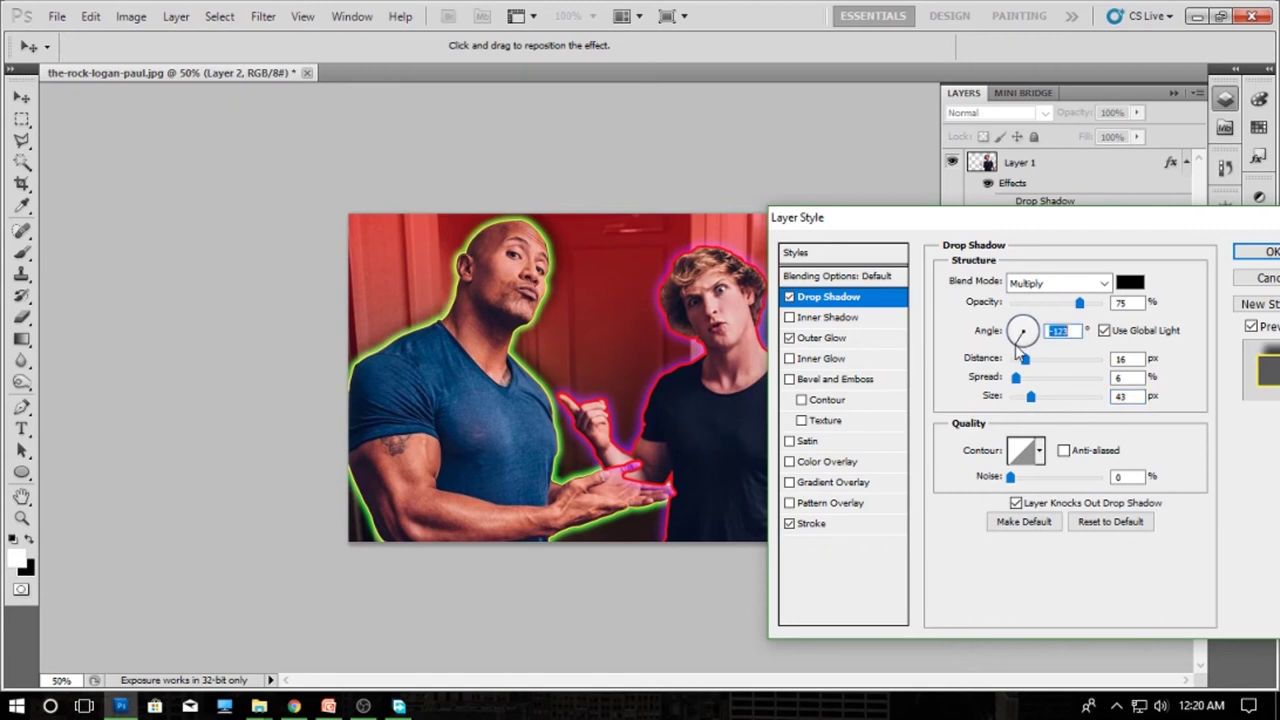
pyautogui.moveTo(1016, 377); pyautogui.dragTo(1024, 378)
pyautogui.press('Return')
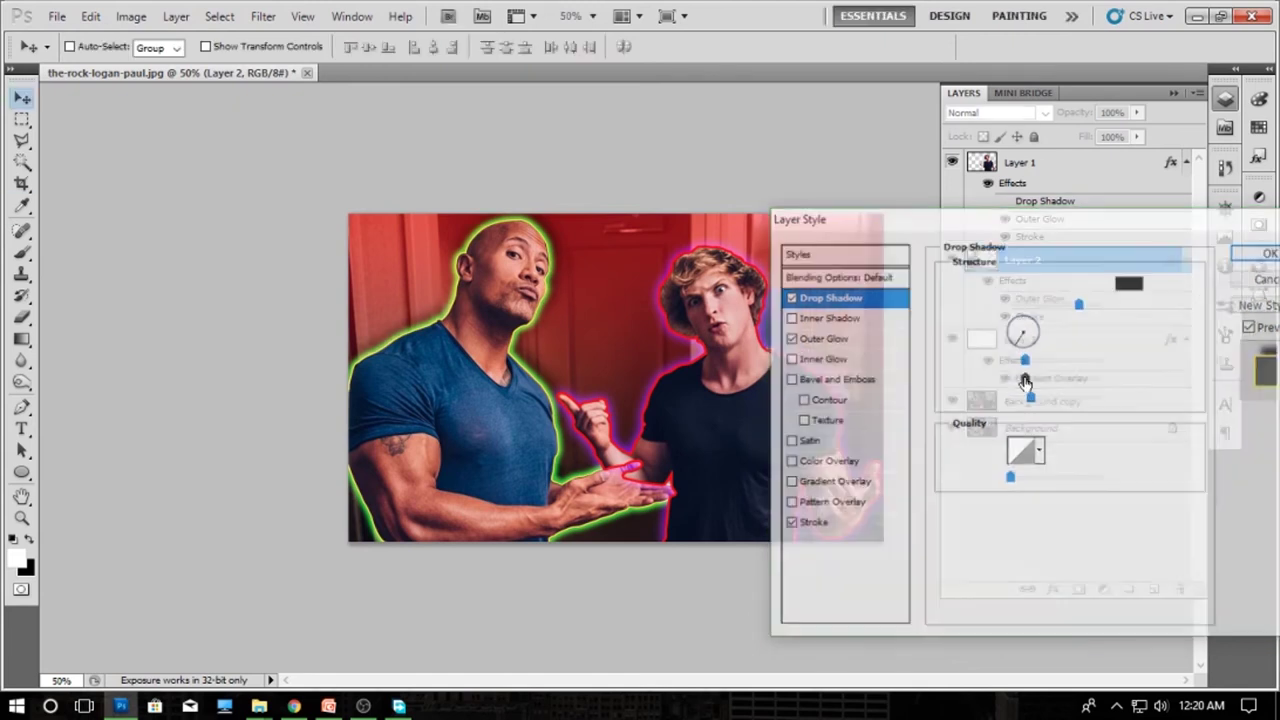
# - Move Layer 2 above Layer 1 and toggle its visibility to check the overlapping hands
pyautogui.moveTo(1033, 263); pyautogui.dragTo(1036, 190)
pyautogui.click(948, 172)
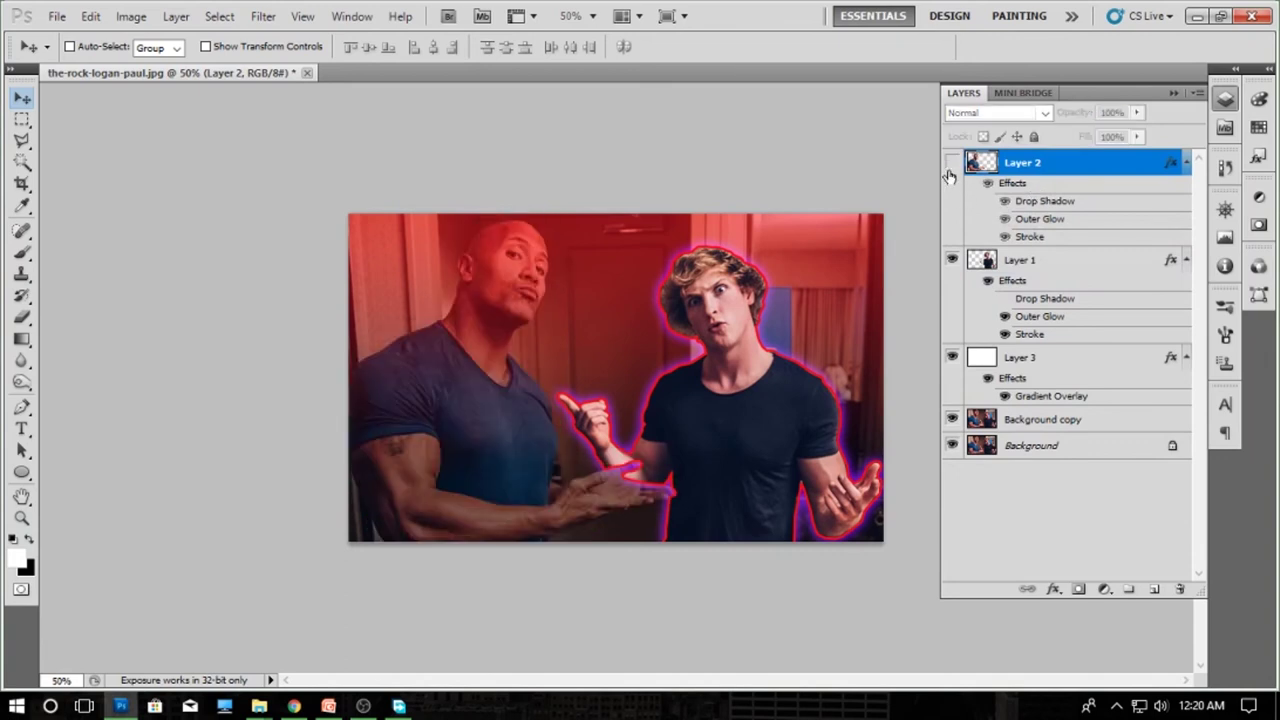
pyautogui.click(948, 172)
pyautogui.click(949, 173)
pyautogui.click(949, 173)
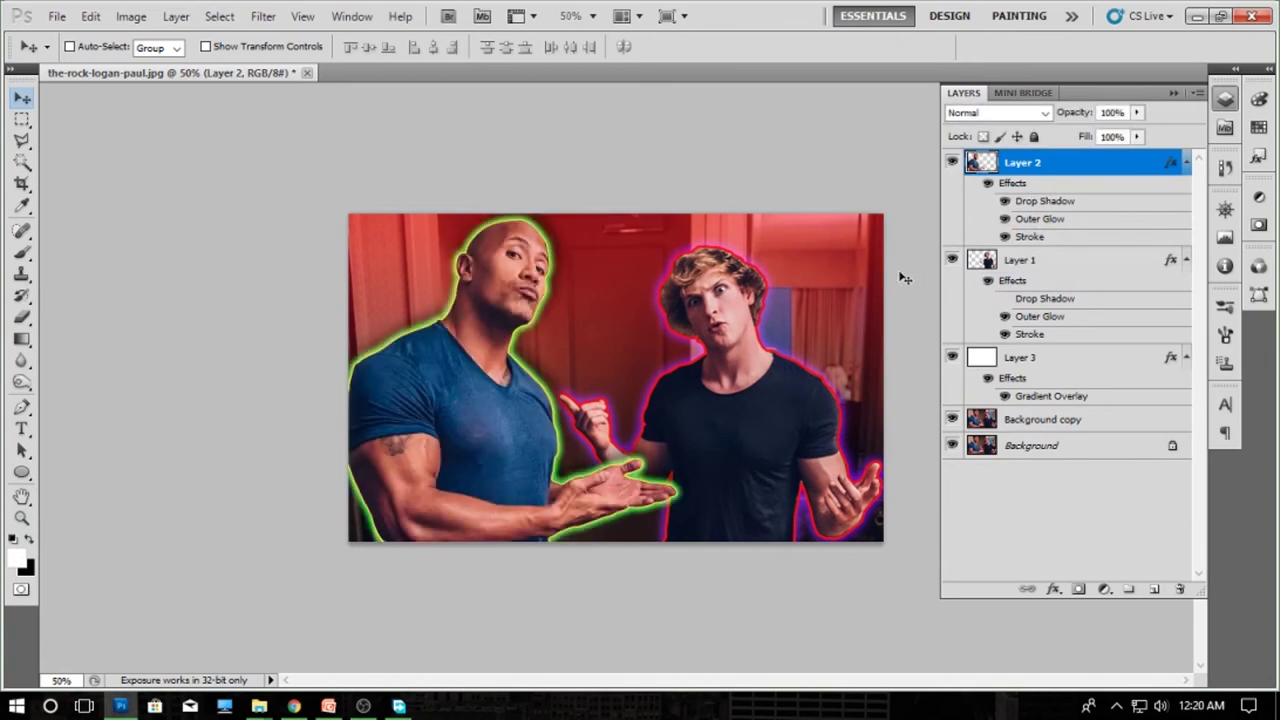
# - Compare the image with and without Layer 2's drop shadow, leaving the effect on
pyautogui.click(1006, 205)
pyautogui.click(1006, 205)
pyautogui.click(1006, 205)
pyautogui.scroll(-3, 798, 326)
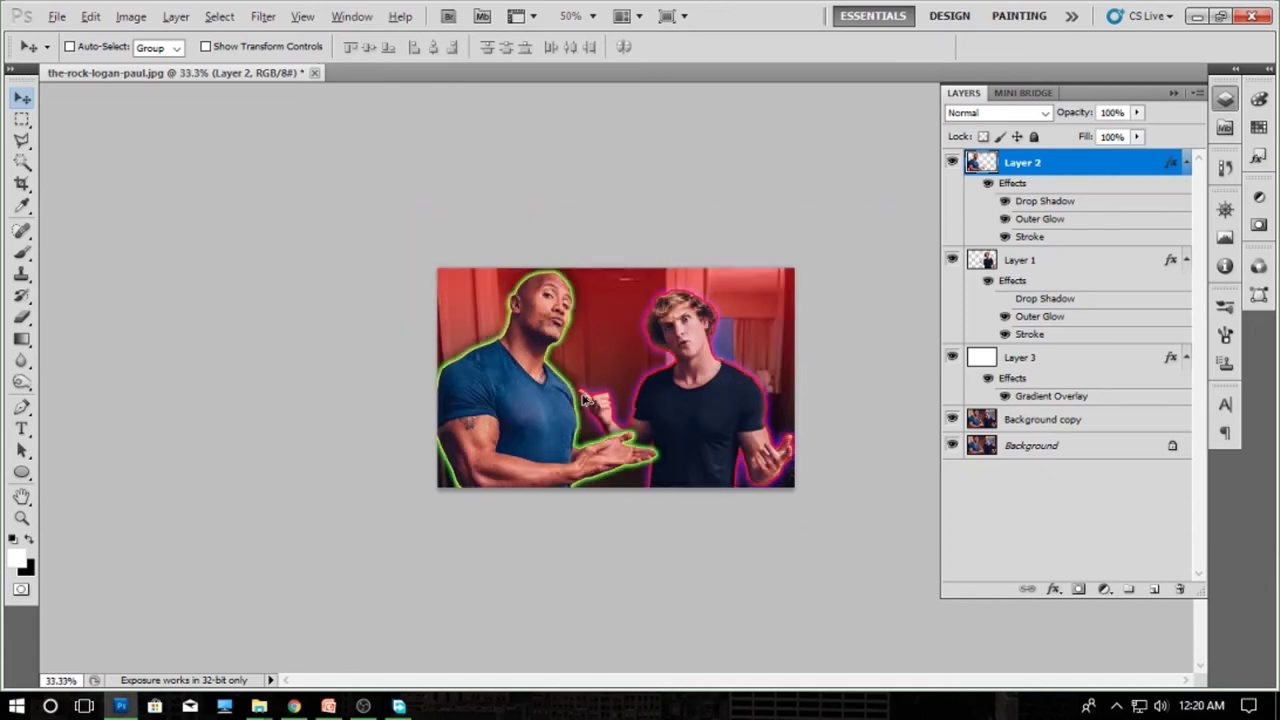
pyautogui.scroll(3, 690, 480)
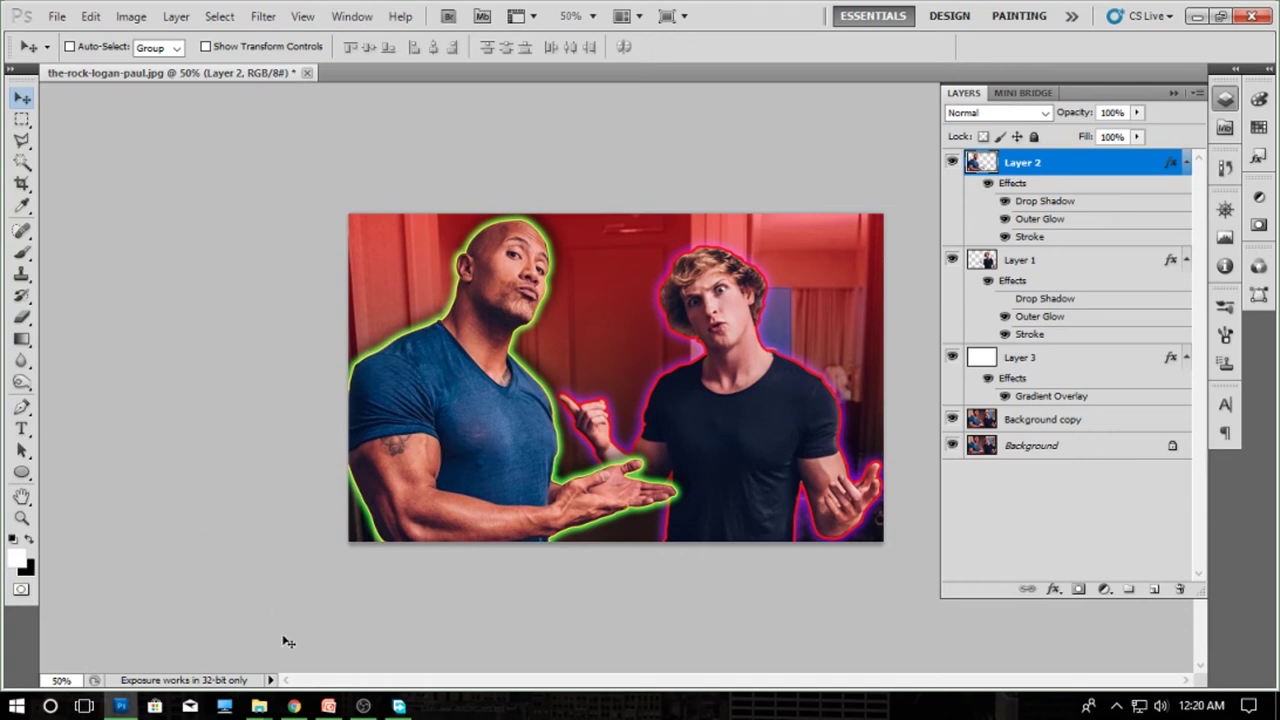
# - Switch to Chrome and review the thumbnails on the Logan Paul Vlogs videos page for style reference
pyautogui.click(294, 706)
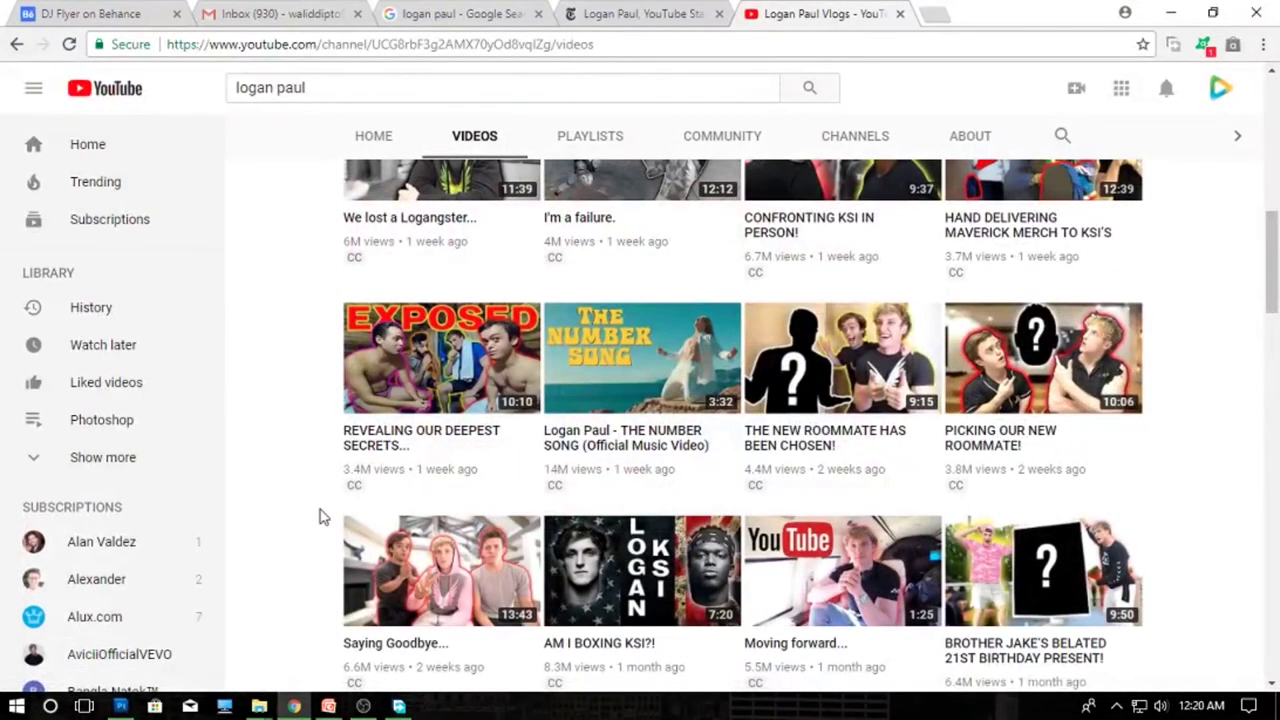
pyautogui.scroll(2, 318, 512)
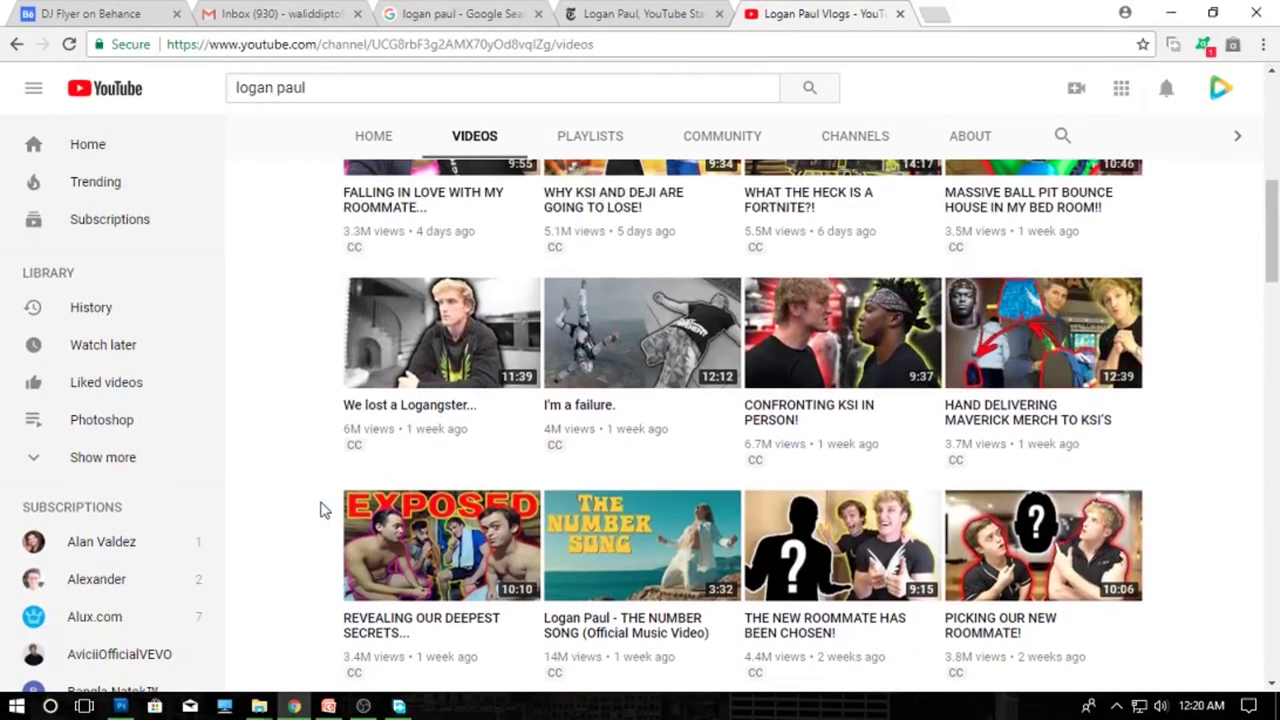
pyautogui.scroll(2, 321, 510)
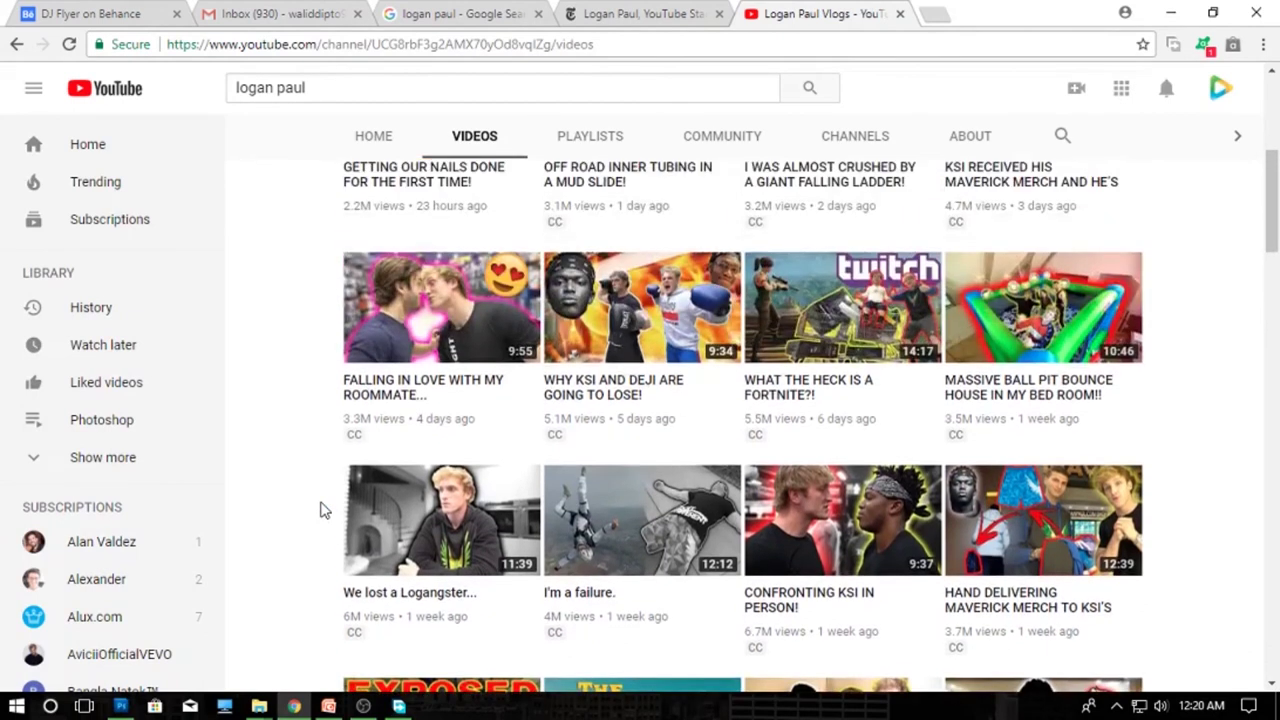
pyautogui.scroll(3, 324, 506)
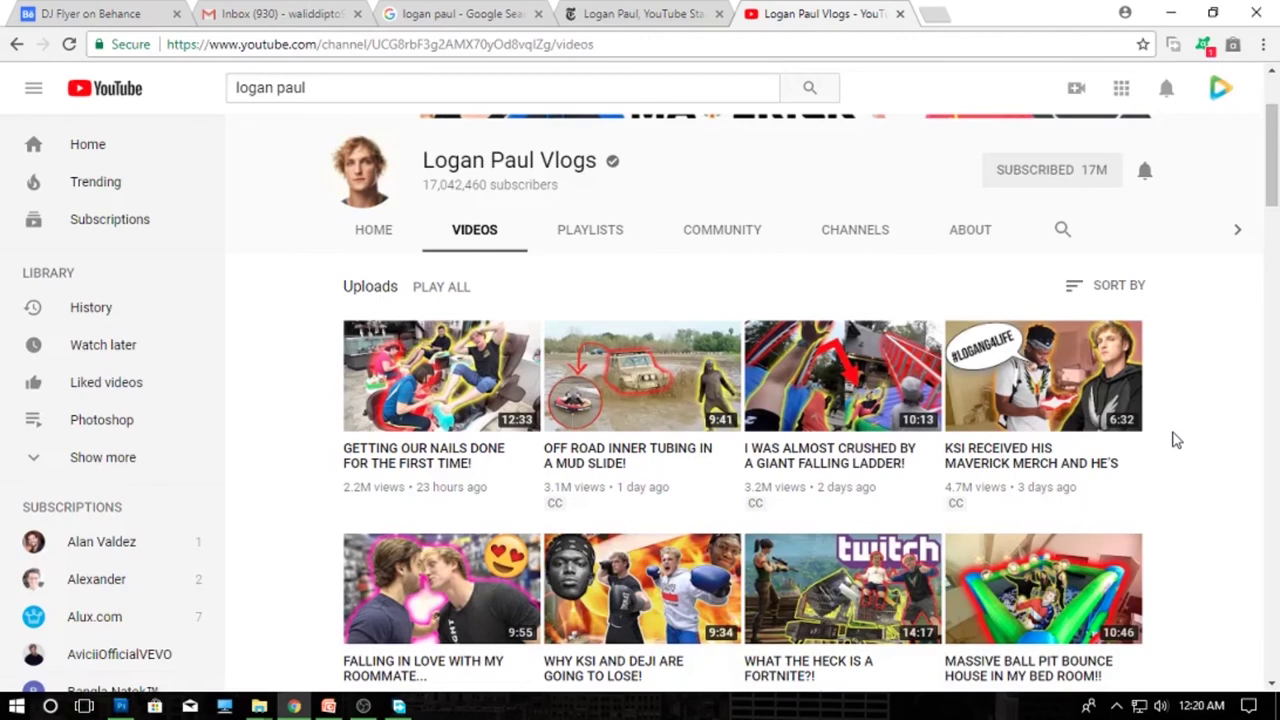
pyautogui.scroll(-7, 1176, 441)
pyautogui.scroll(-5, 1176, 452)
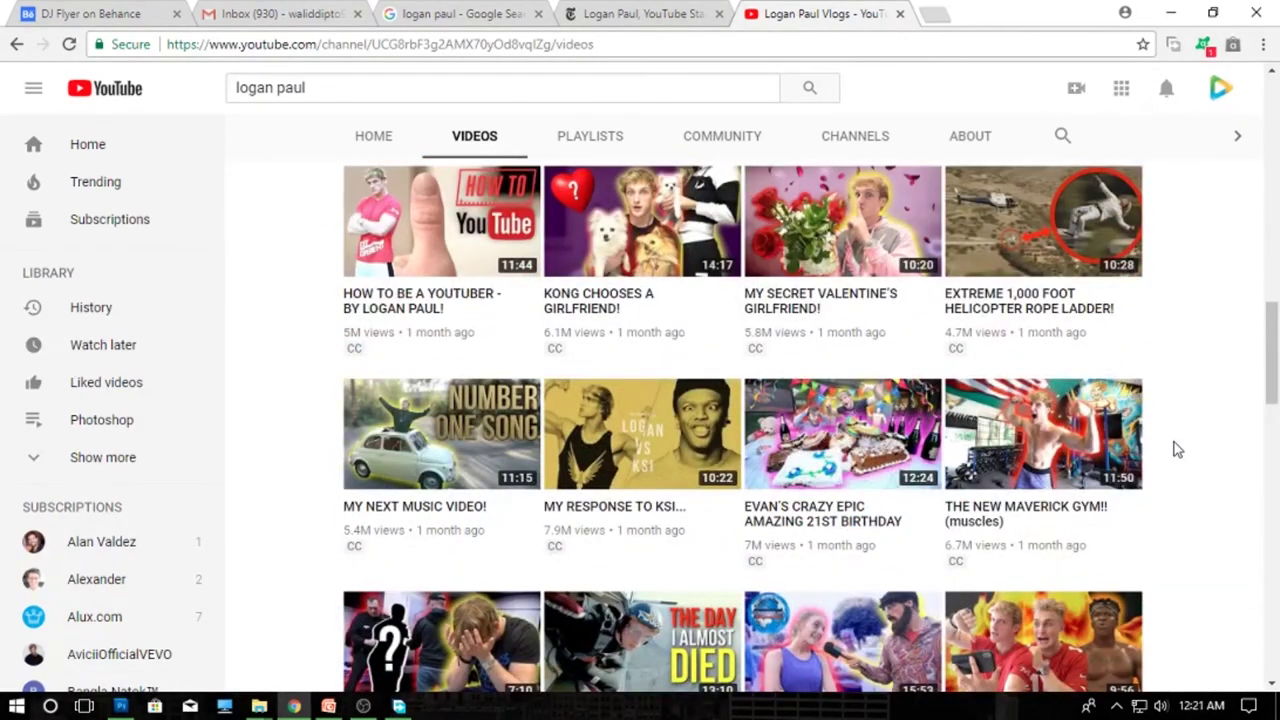
pyautogui.scroll(-10, 1176, 450)
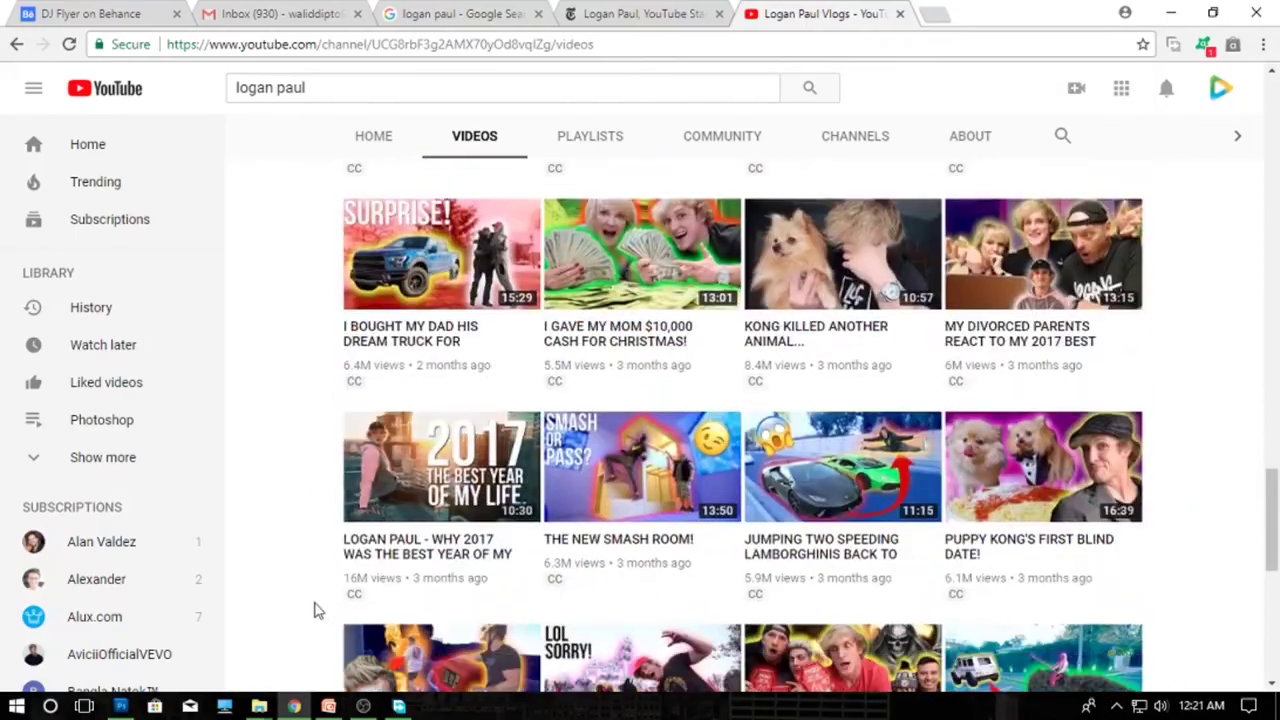
# - Return to Photoshop and reduce Layer 3's fill to 36%
pyautogui.click(121, 705)
pyautogui.click(1043, 367)
pyautogui.click(1137, 137)
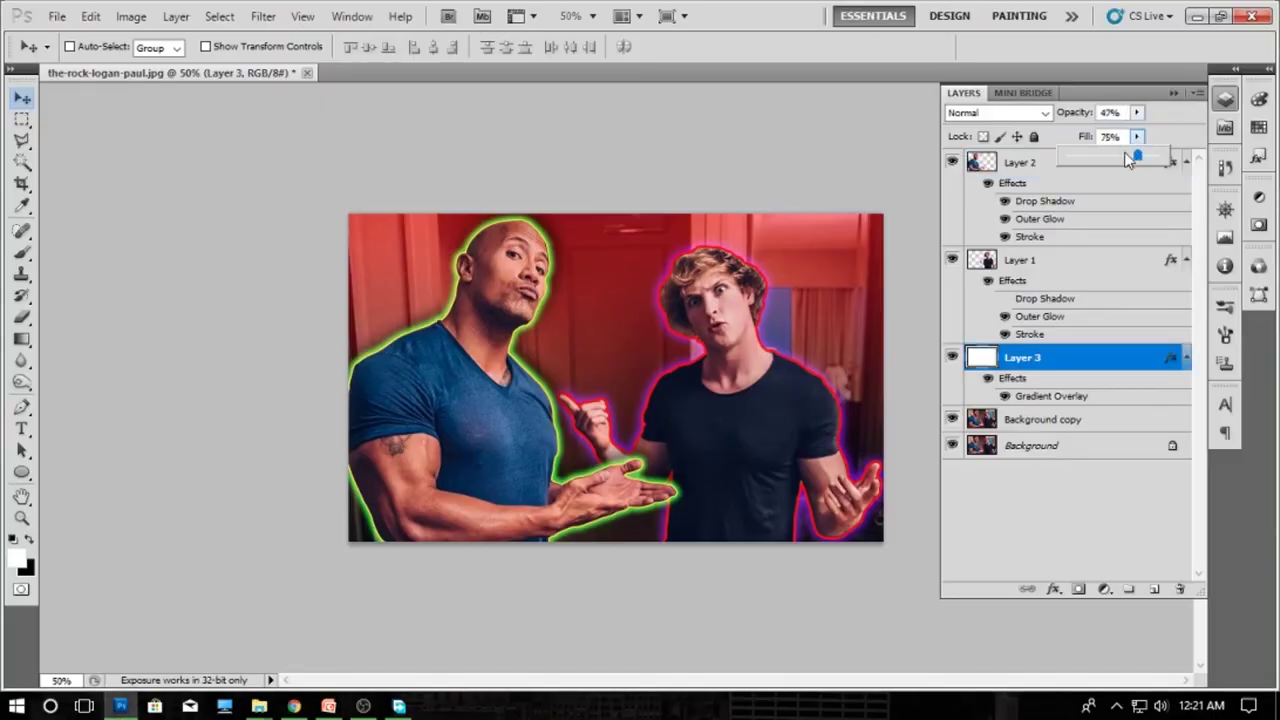
pyautogui.moveTo(1128, 160); pyautogui.dragTo(1104, 165)
# - Add the text PRESENTING above Layer 3 in white 72 pt Titillium and set its style to Semibold
pyautogui.click(28, 430)
pyautogui.click(592, 330)
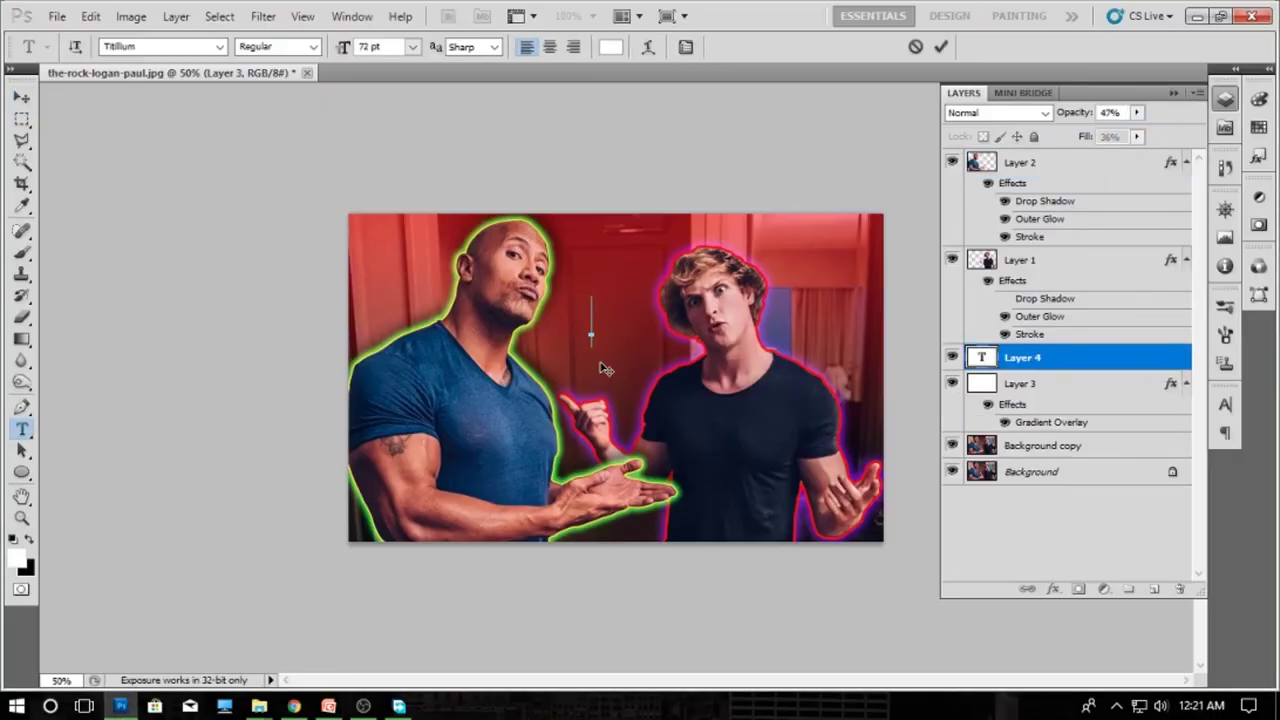
pyautogui.write('PRESENTING')
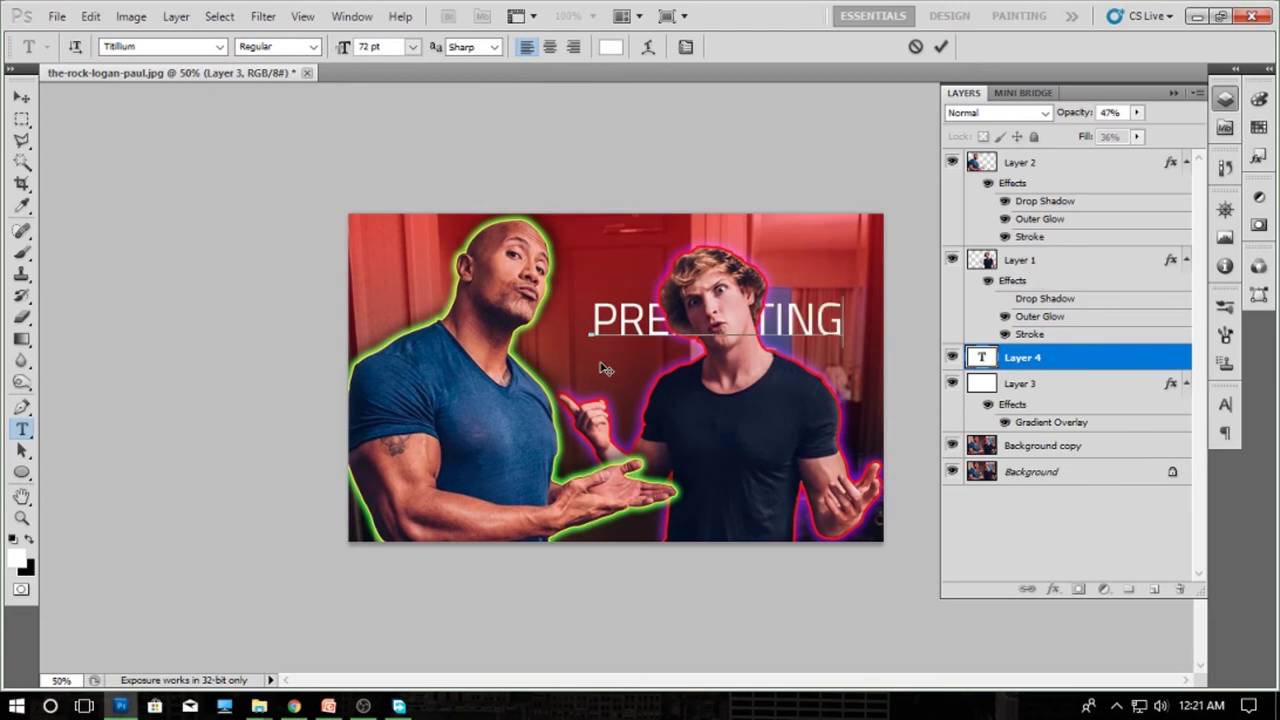
pyautogui.hotkey('ctrl', 'a')
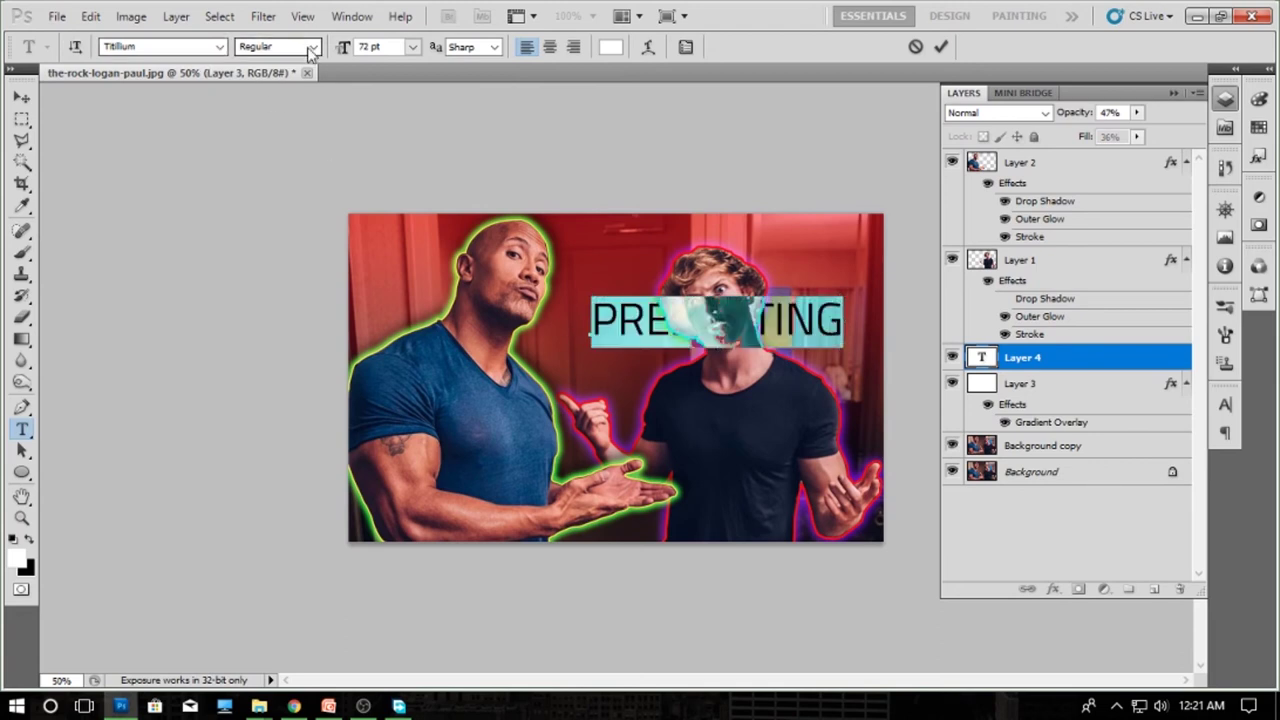
pyautogui.click(312, 47)
pyautogui.click(270, 200)
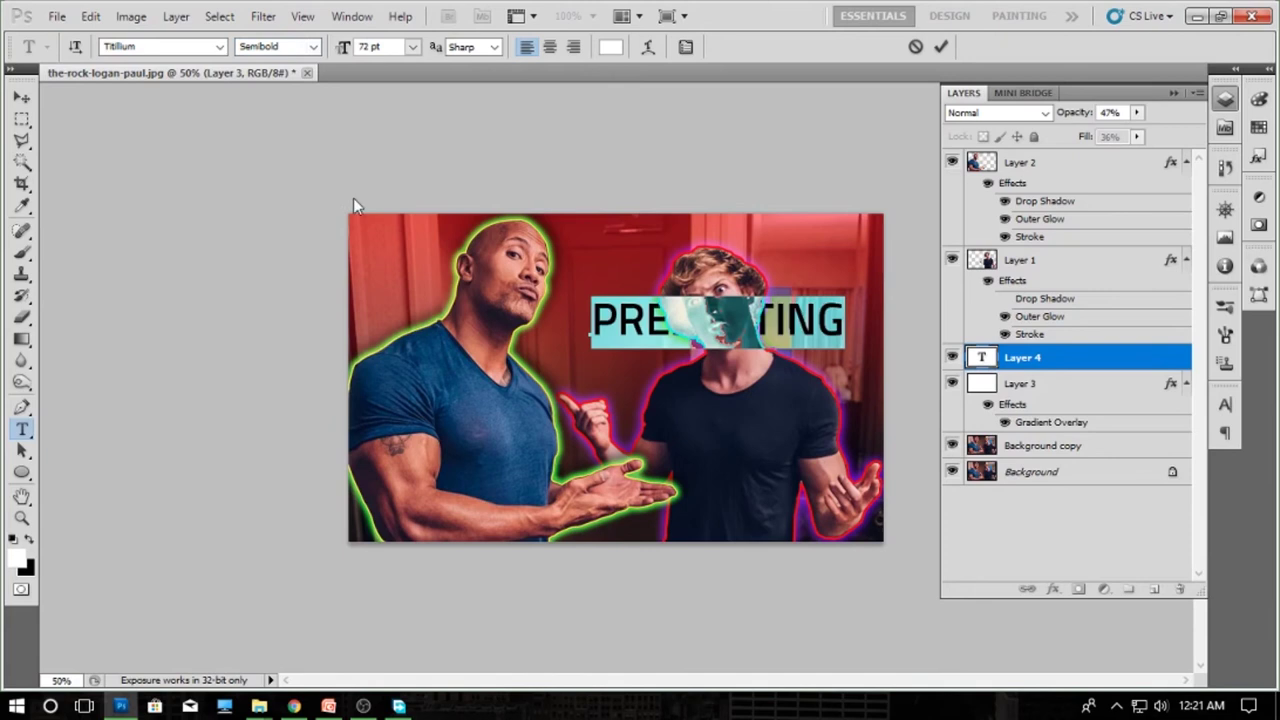
pyautogui.click(22, 97)
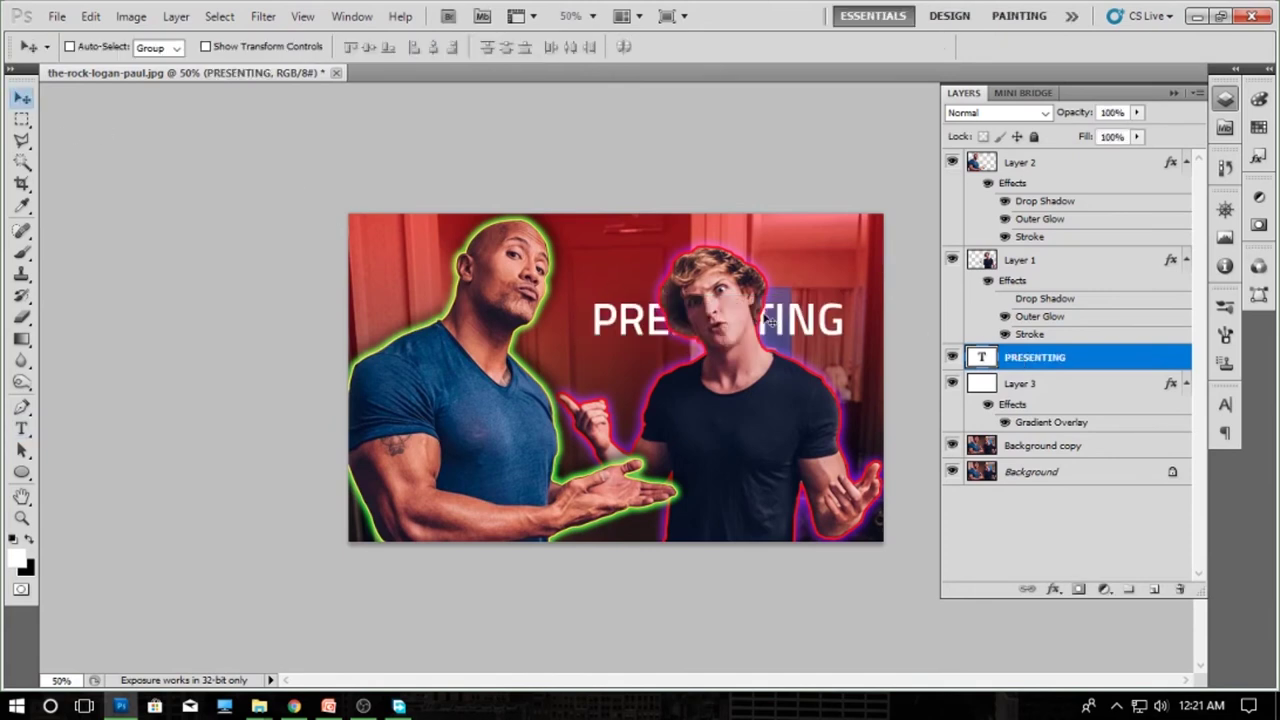
# - Bring the PRESENTING layer to the top of the layer stack and position the text between the two men
pyautogui.moveTo(770, 318); pyautogui.dragTo(665, 347)
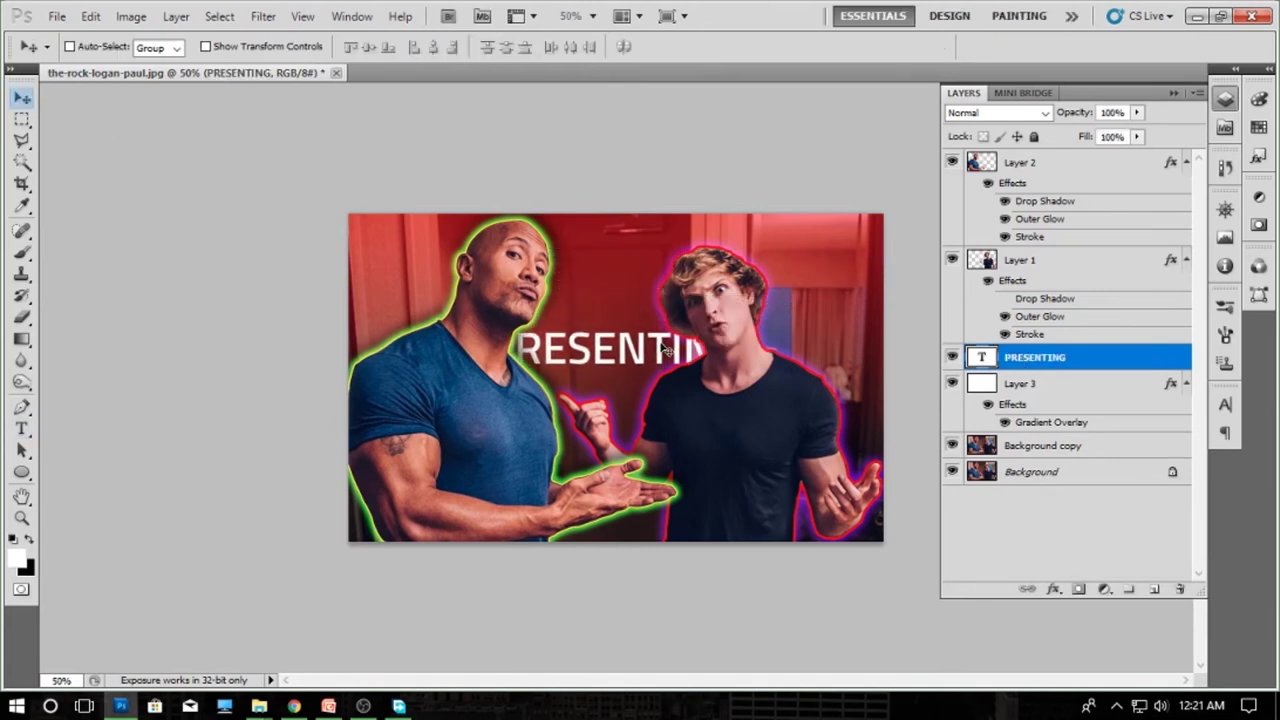
pyautogui.moveTo(1064, 359); pyautogui.dragTo(1080, 165)
pyautogui.moveTo(672, 347); pyautogui.dragTo(642, 383)
# - Scale the PRESENTING text down and place it just above the open hand of the man in blue
pyautogui.hotkey('ctrl', 't')
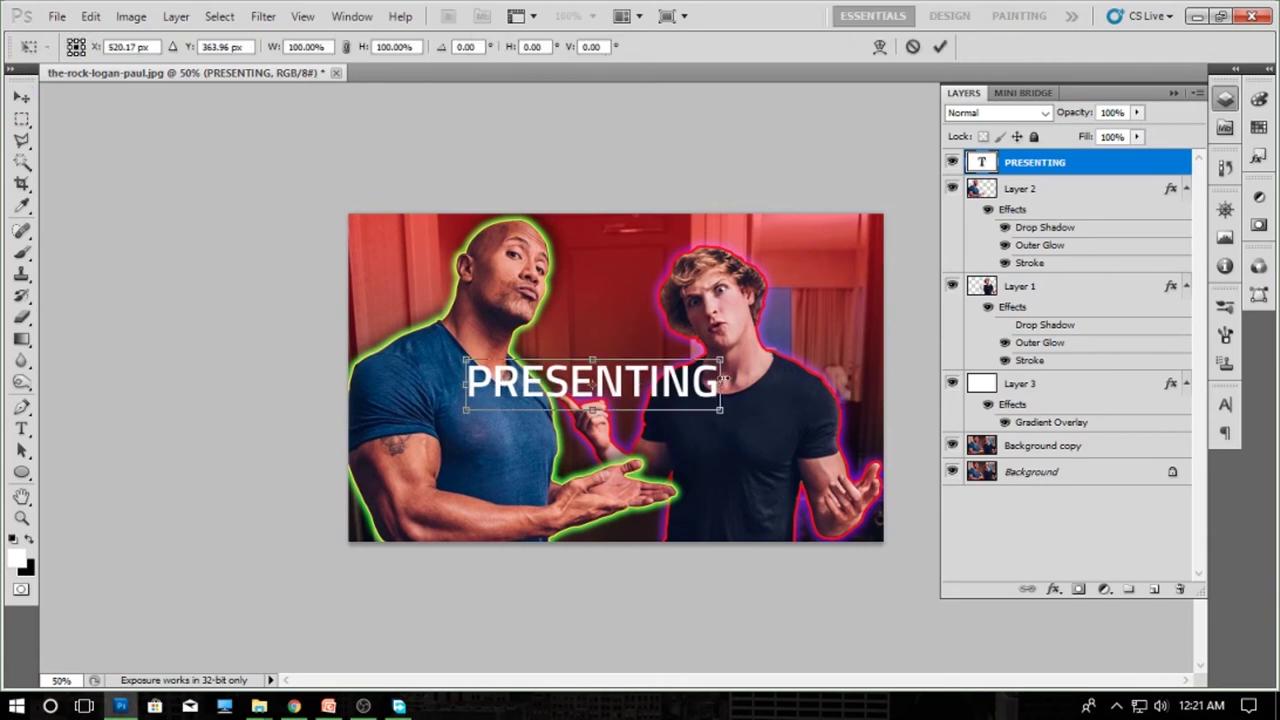
pyautogui.press('Return')
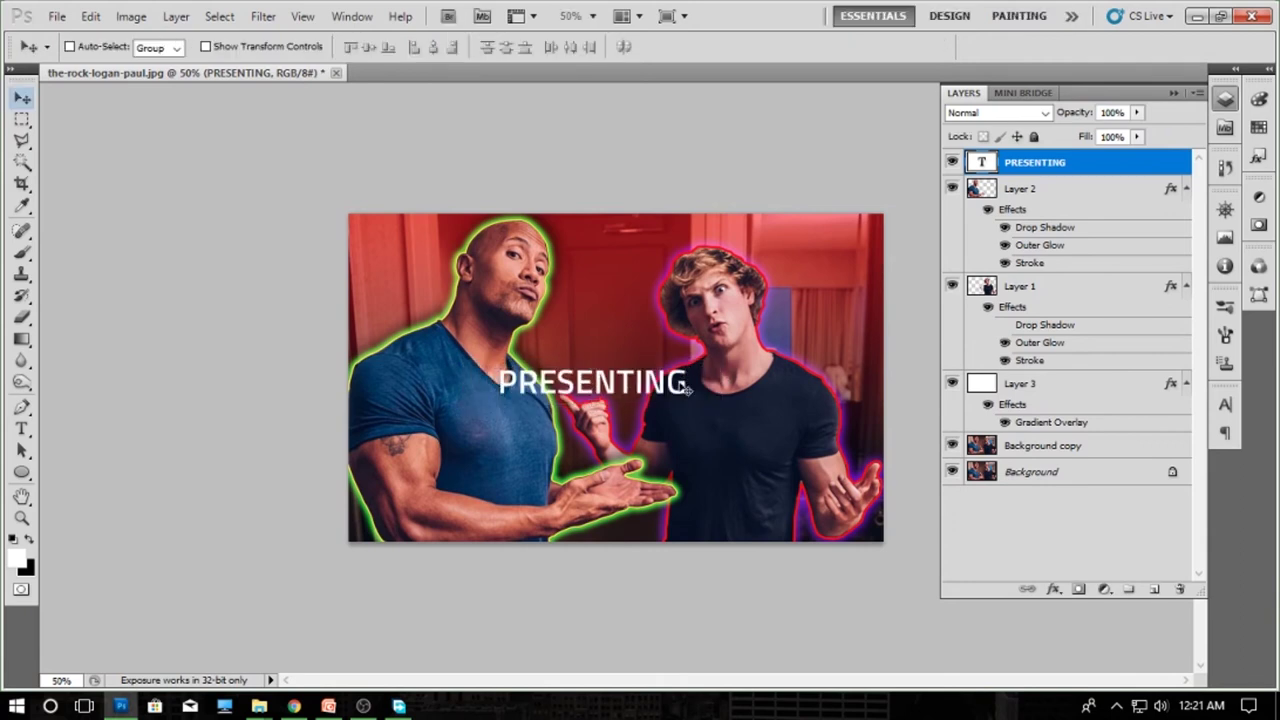
pyautogui.moveTo(612, 393); pyautogui.dragTo(641, 479)
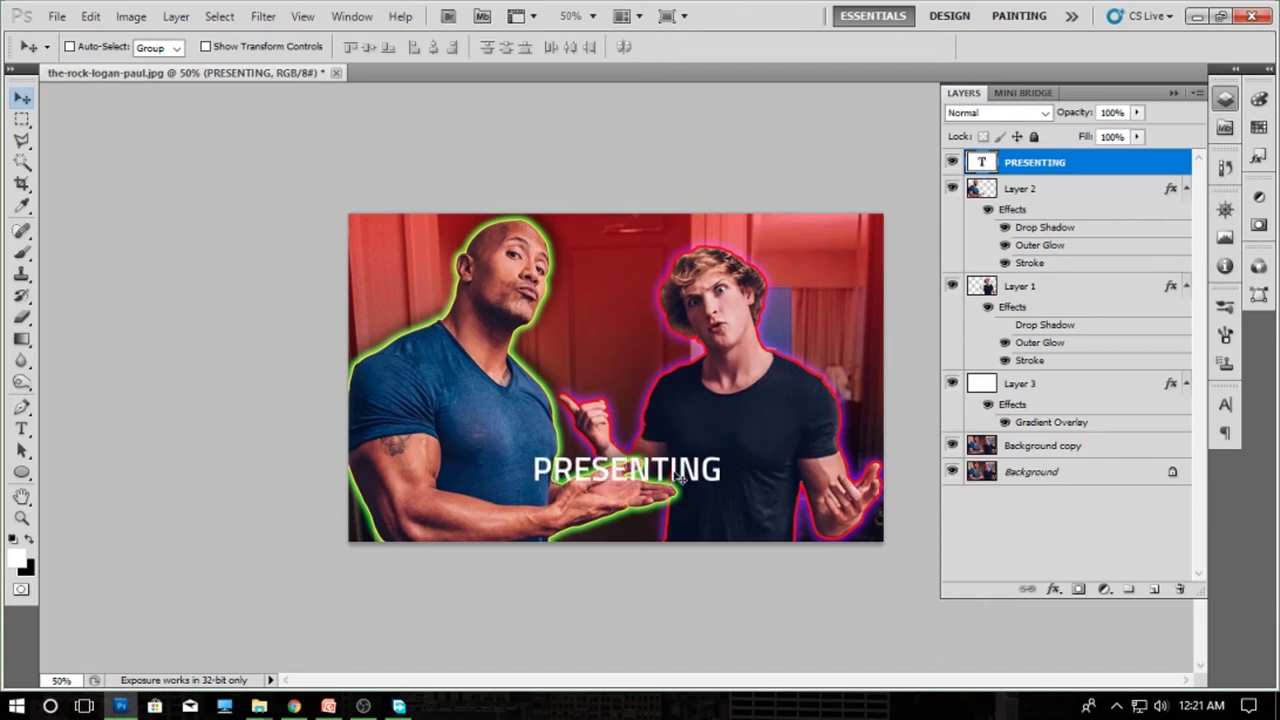
# - Add a red outside stroke to the PRESENTING text layer
pyautogui.click(1055, 592)
pyautogui.click(1062, 598)
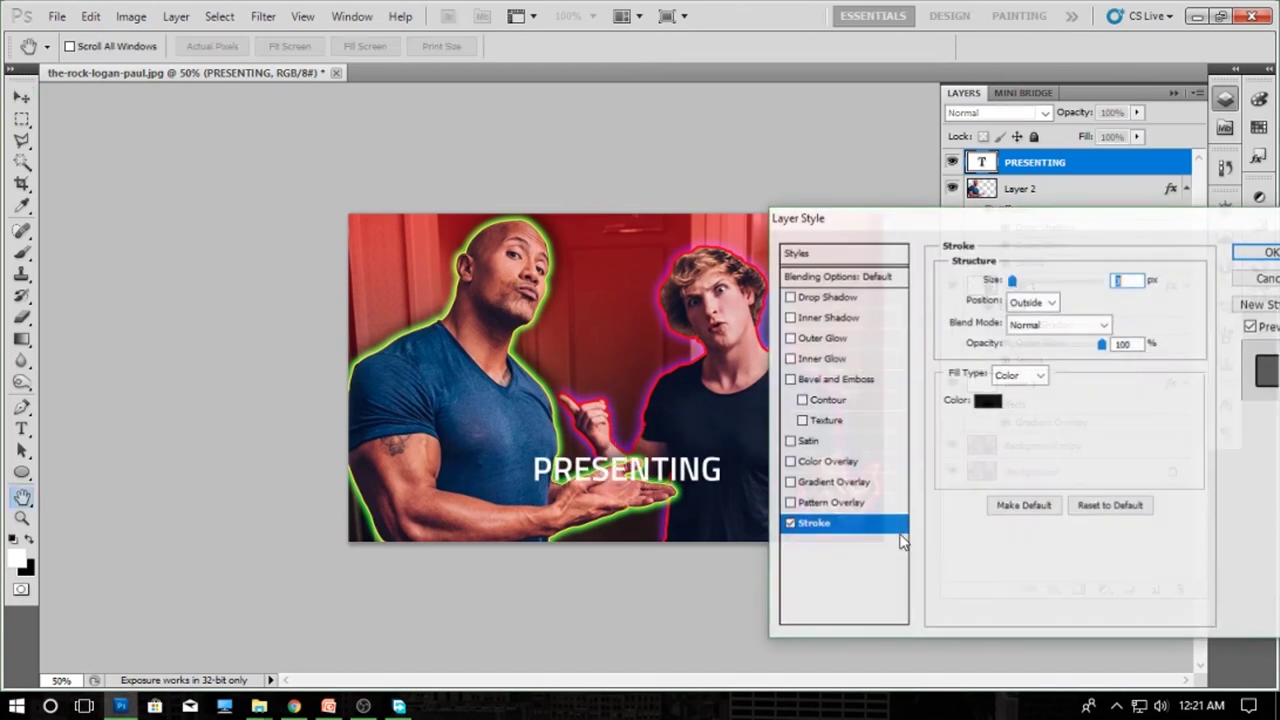
pyautogui.click(990, 404)
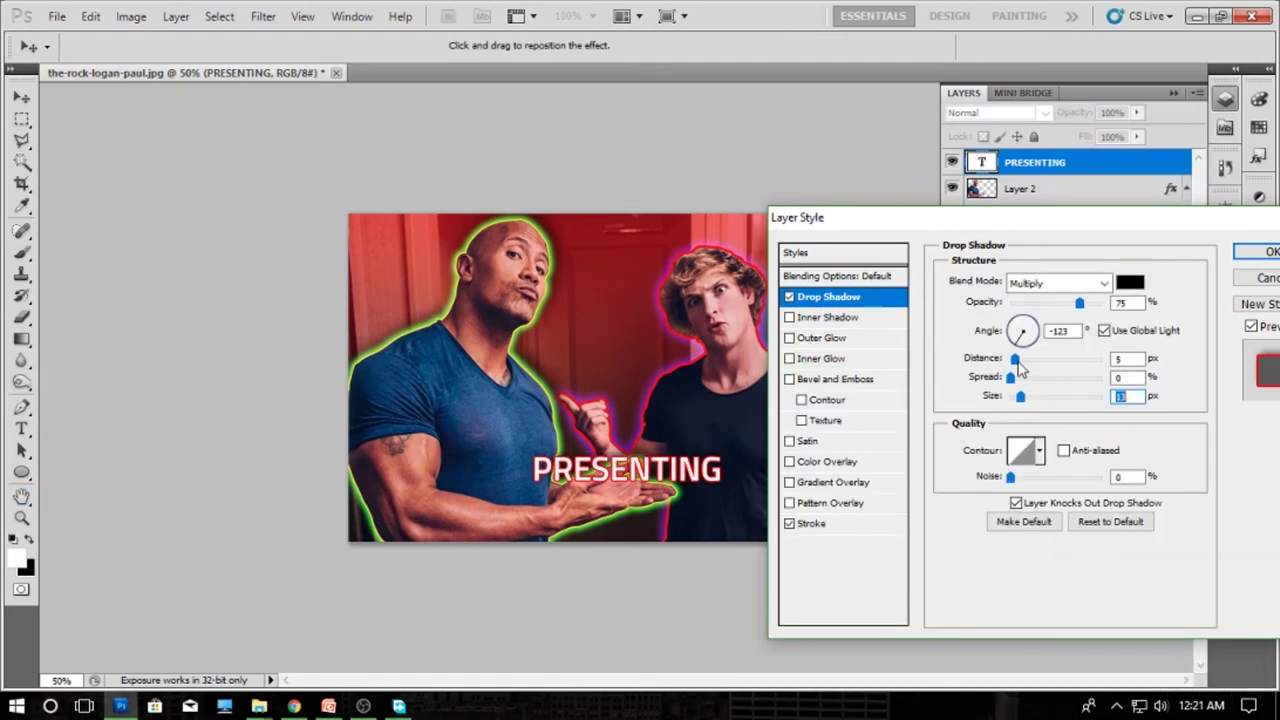
# - Add a drop shadow to the PRESENTING text with global light off and an angle of 36°
pyautogui.moveTo(1017, 361); pyautogui.dragTo(1027, 362)
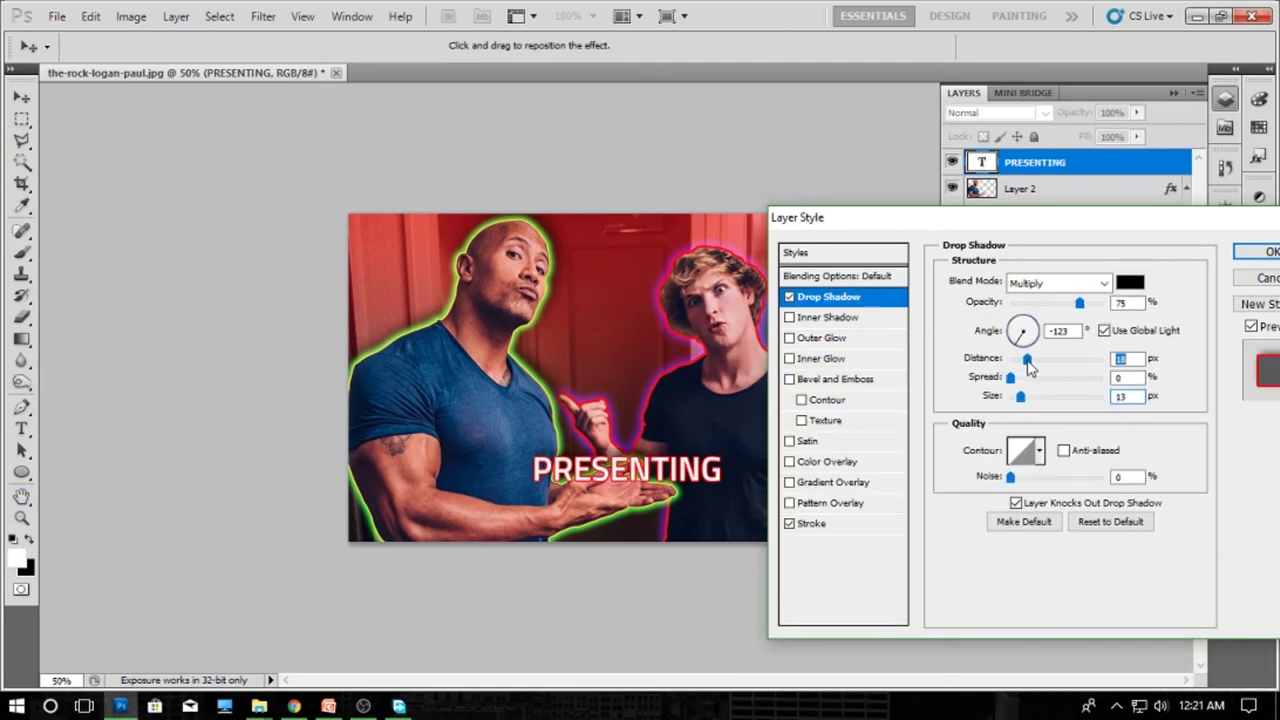
pyautogui.click(1104, 331)
pyautogui.click(1025, 333)
pyautogui.moveTo(1025, 333); pyautogui.dragTo(1038, 333)
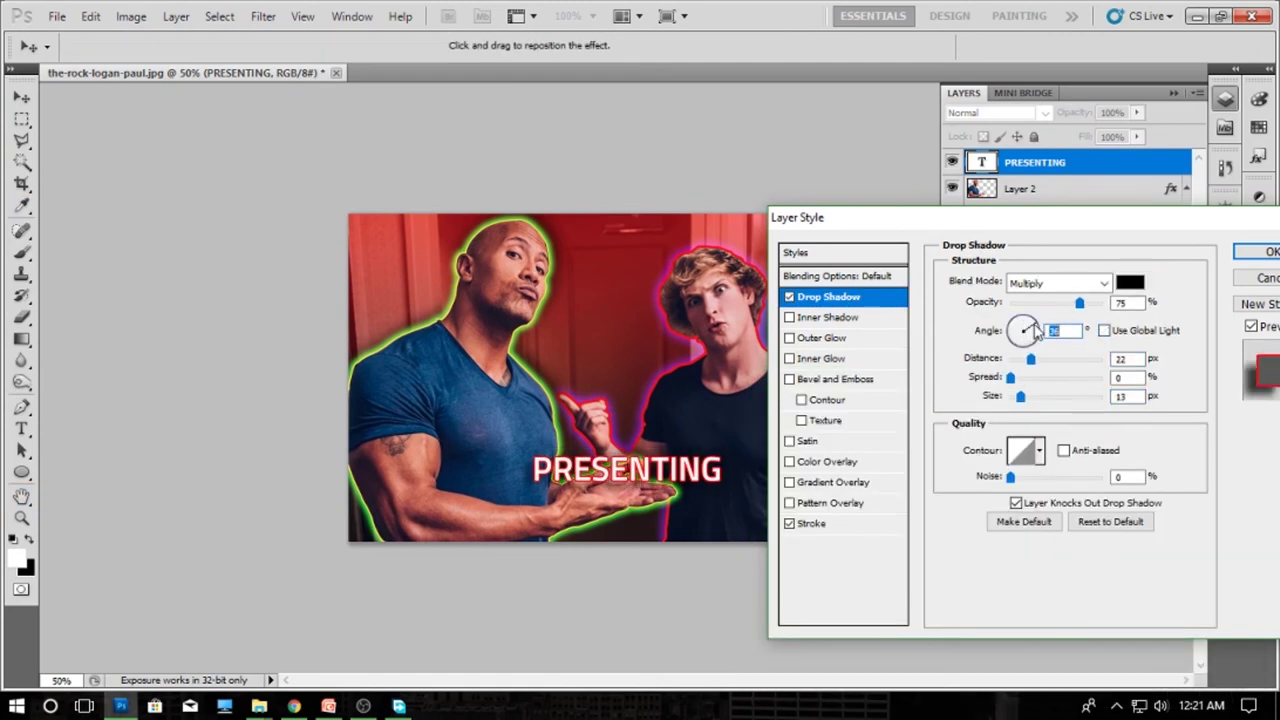
# - Set the PRESENTING drop shadow to 12 px distance, 32% spread and 22 px size, and lower its opacity slightly
pyautogui.moveTo(1010, 378); pyautogui.dragTo(1041, 383)
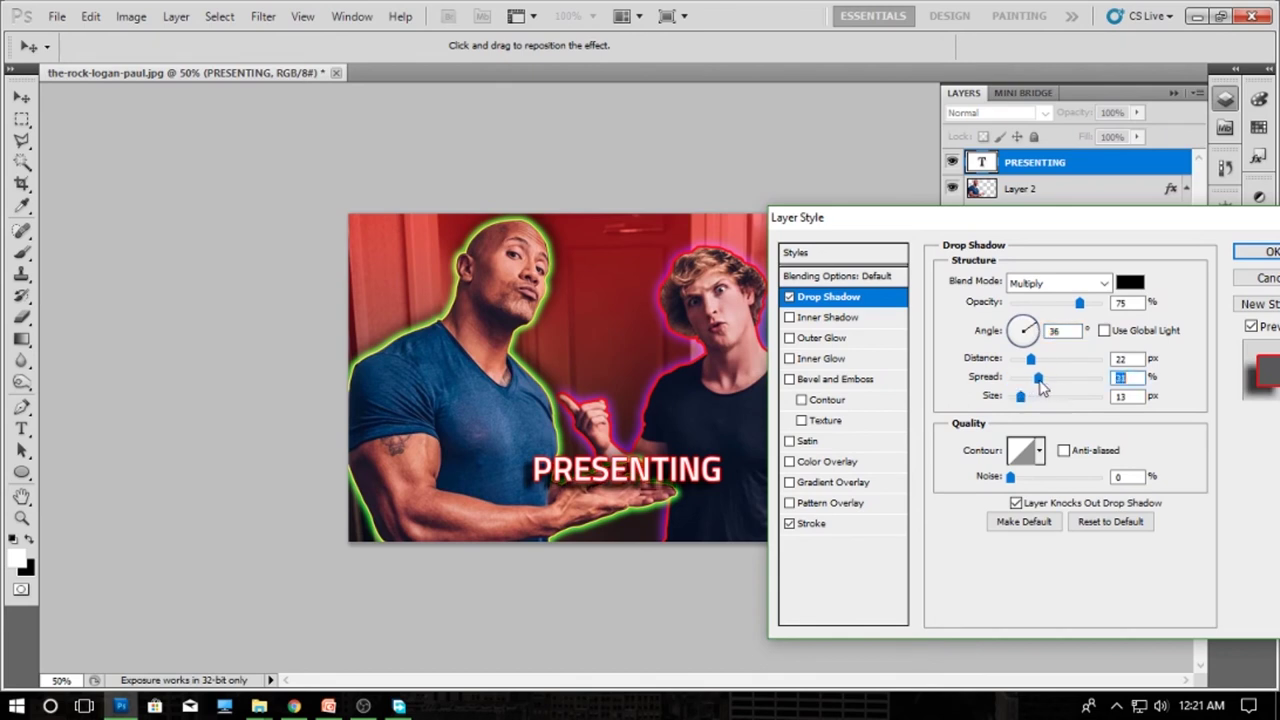
pyautogui.moveTo(1134, 359); pyautogui.dragTo(1087, 360)
pyautogui.write('12')
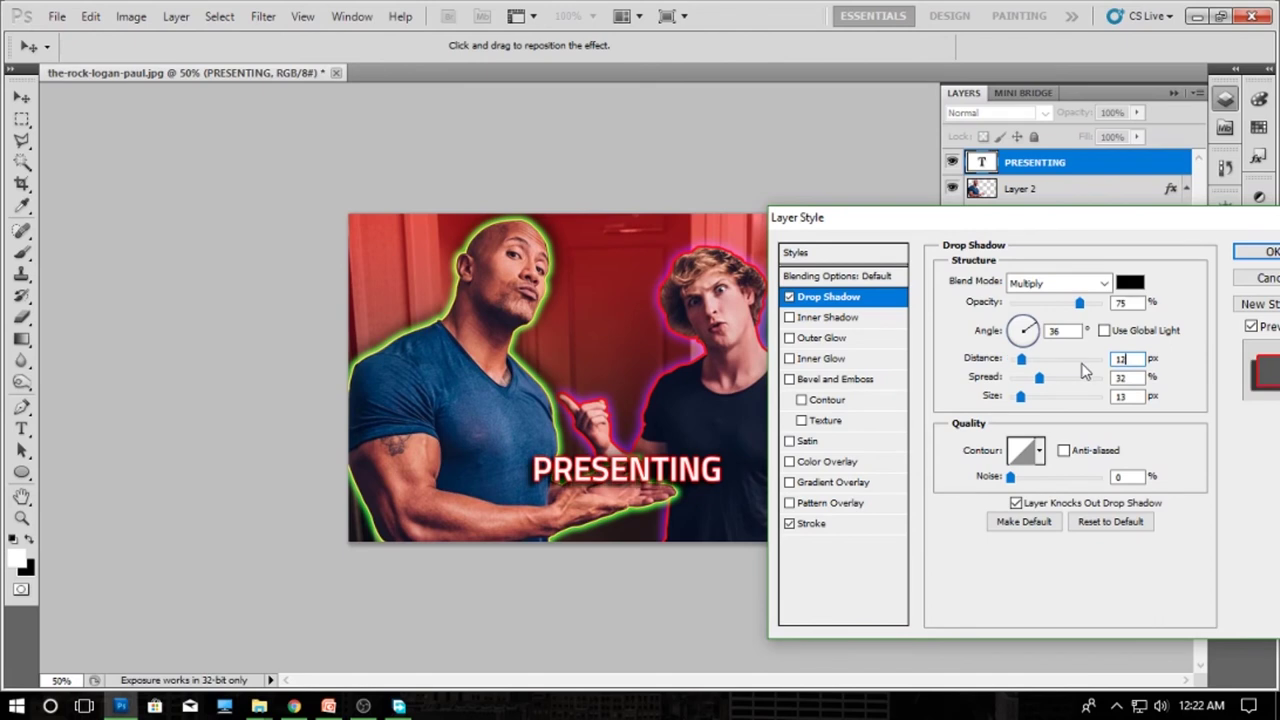
pyautogui.click(1118, 378)
pyautogui.press('Tab')
pyautogui.write('22')
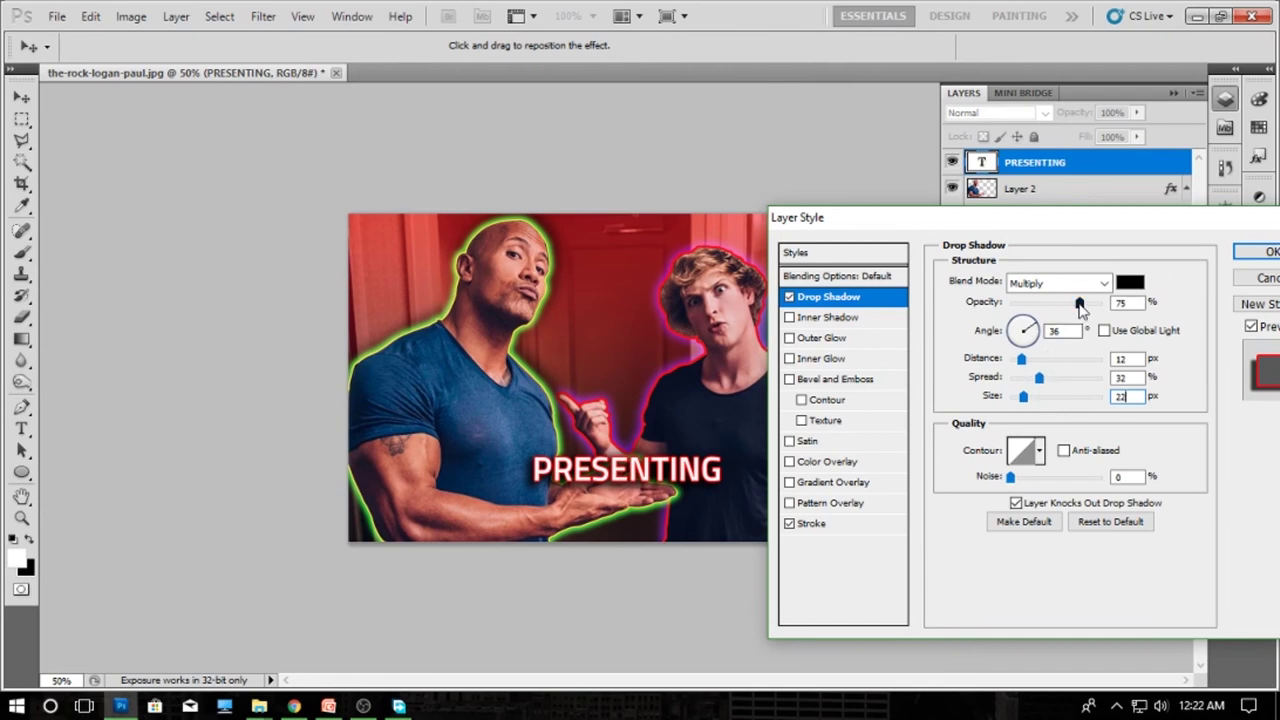
pyautogui.moveTo(1079, 302); pyautogui.dragTo(1077, 314)
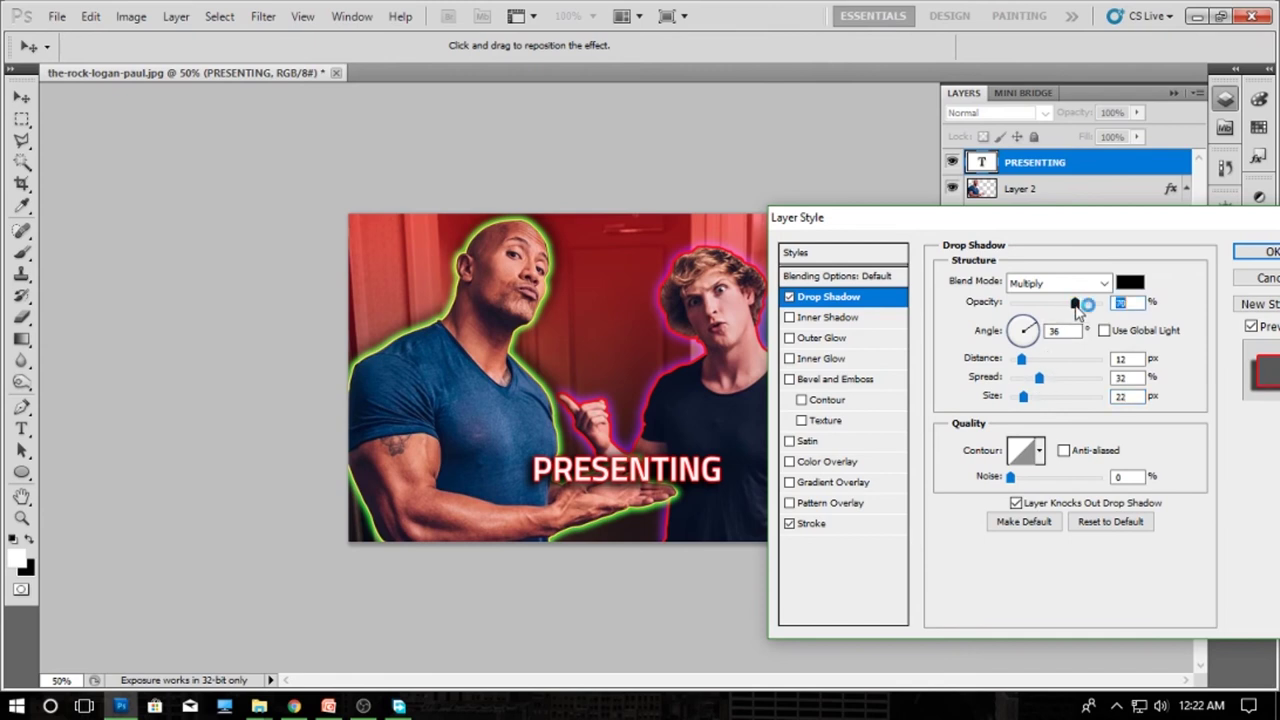
pyautogui.press('Return')
# - Move the PRESENTING text slightly up and fine-tune its position just above the open hand of the man in blue
pyautogui.moveTo(670, 469); pyautogui.dragTo(693, 454)
pyautogui.press('Left')
pyautogui.press('Left')
pyautogui.press('Left')
pyautogui.press('Left')
pyautogui.press('Left')
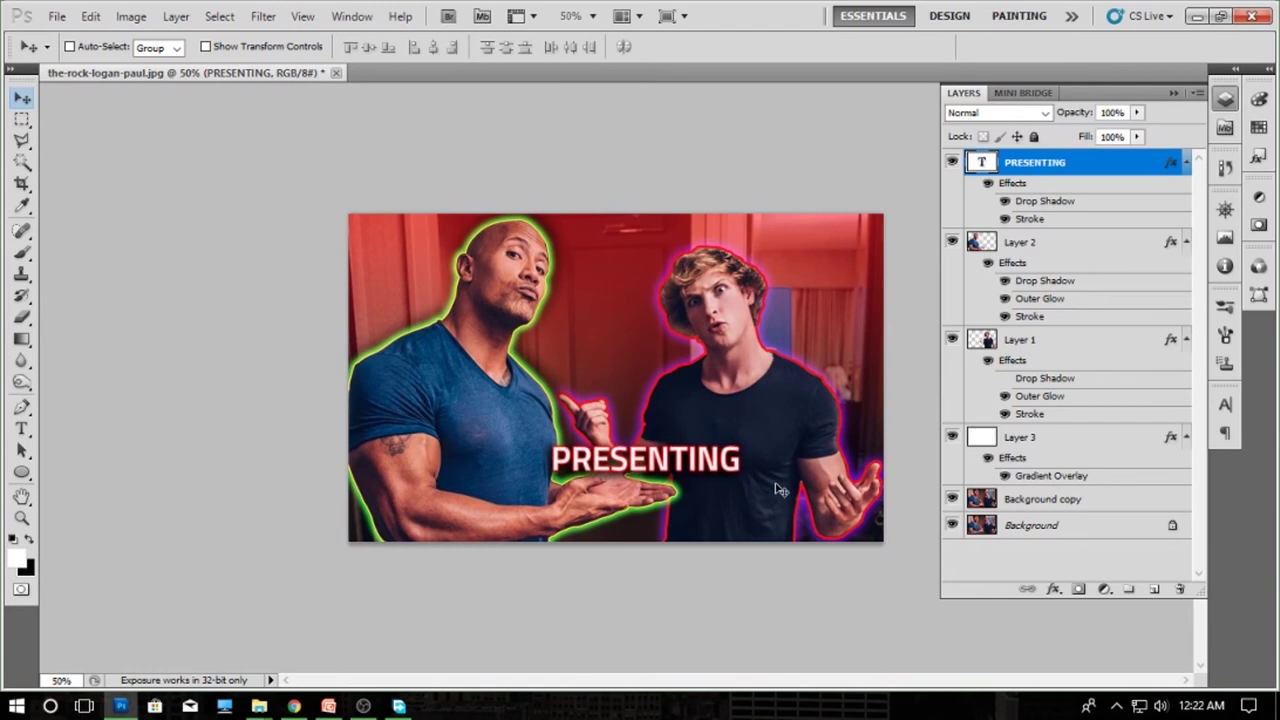
pyautogui.press('Down')
# - Duplicate the styled PRESENTING text and place the copy directly above the original
pyautogui.hotkey('ctrl', '-')
pyautogui.hotkey('ctrl', '-')
pyautogui.hotkey('ctrl', '+')
pyautogui.hotkey('ctrl', '+')
pyautogui.hotkey('ctrl', '+')
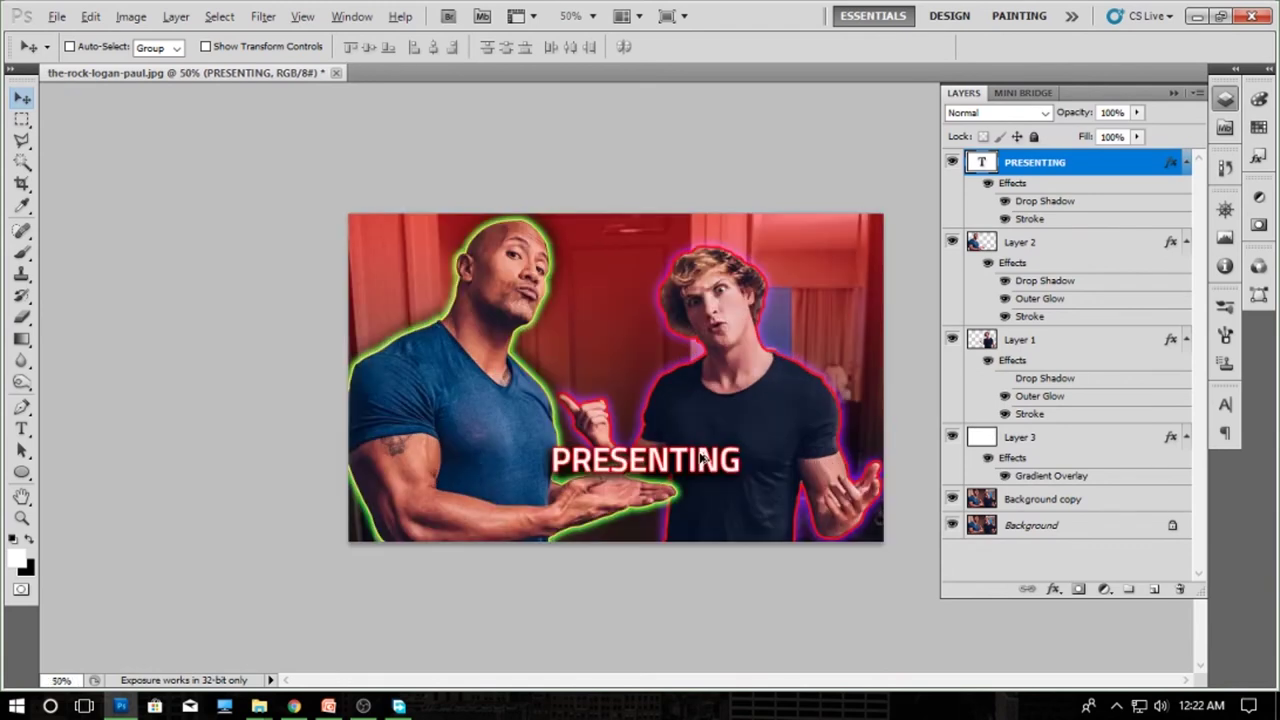
pyautogui.moveTo(708, 494); pyautogui.dragTo(718, 439)
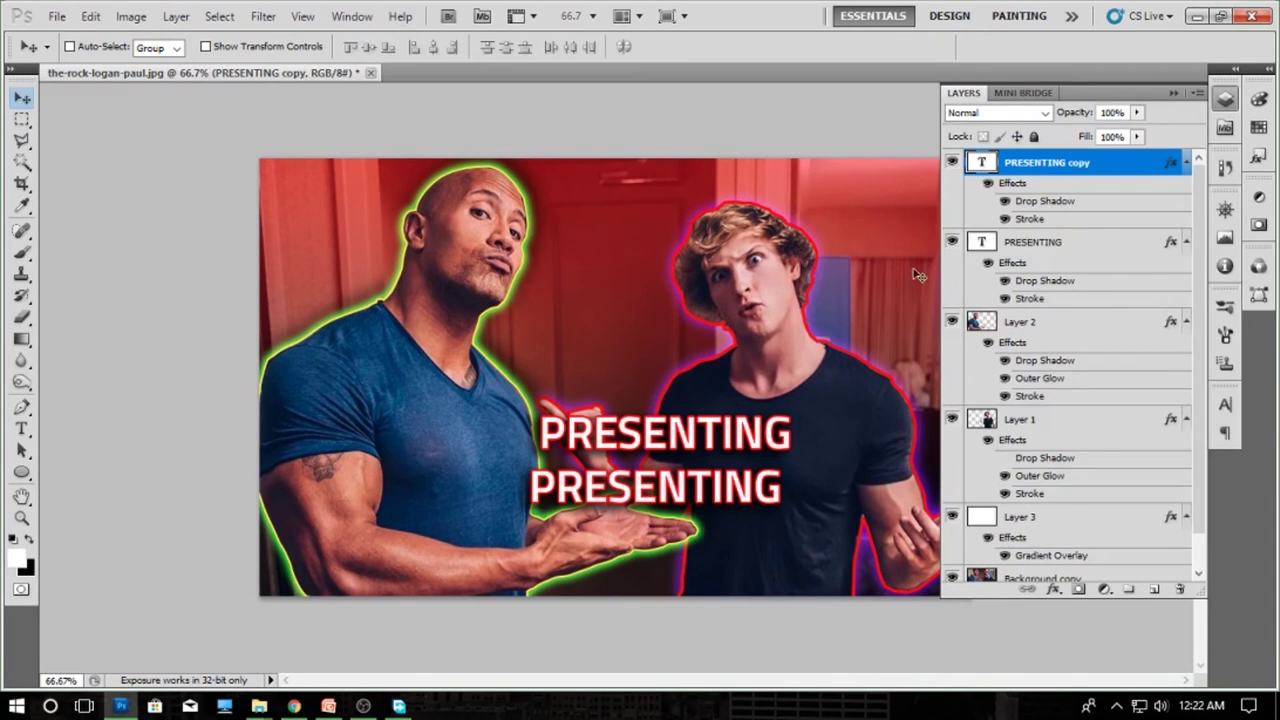
# - Replace the duplicate's text with Logan Paul, copied from the channel title on YouTube in Chrome and pasted back in Photoshop
pyautogui.doubleClick(980, 165)
pyautogui.click(294, 706)
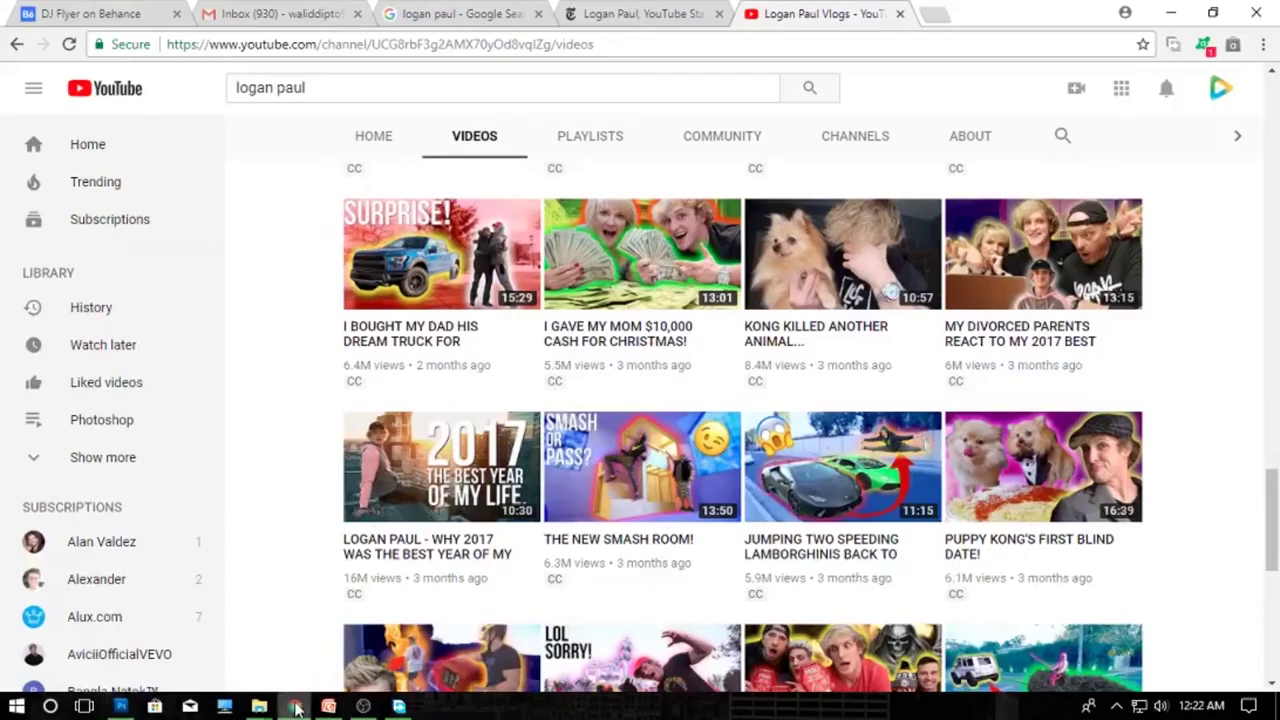
pyautogui.scroll(10, 300, 457)
pyautogui.scroll(5, 295, 456)
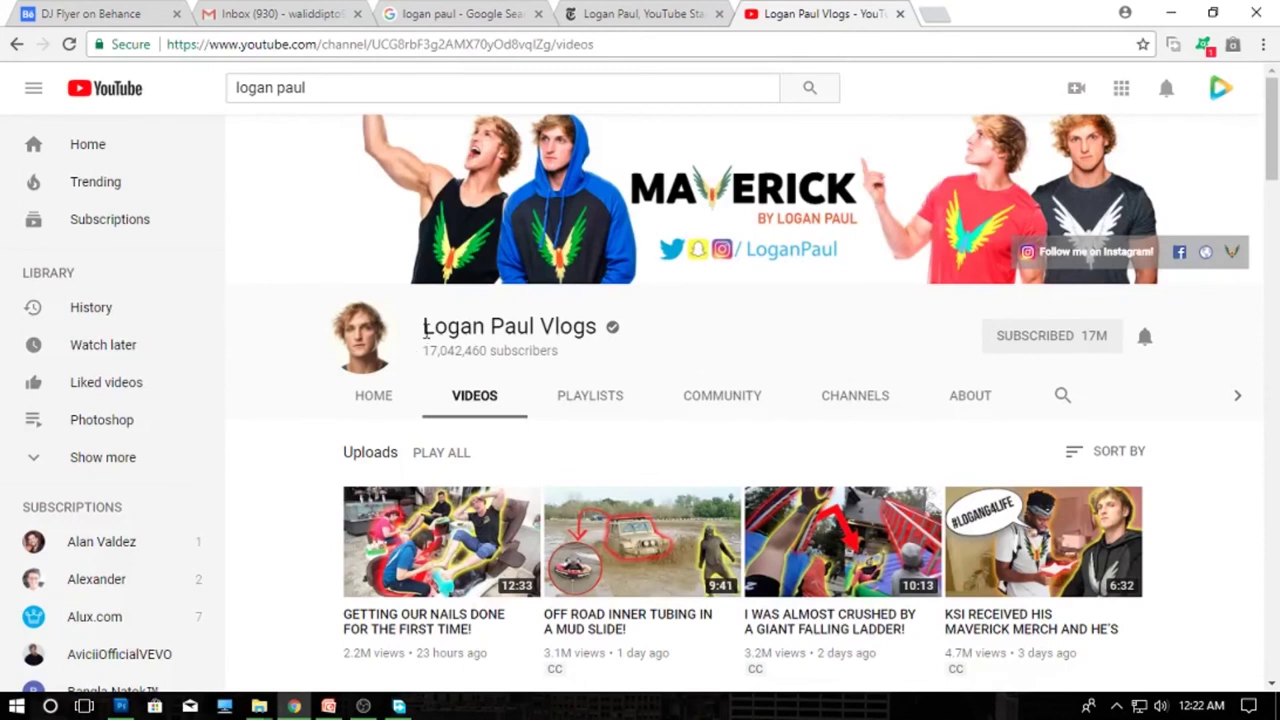
pyautogui.moveTo(424, 330); pyautogui.dragTo(536, 330)
pyautogui.hotkey('ctrl', 'c')
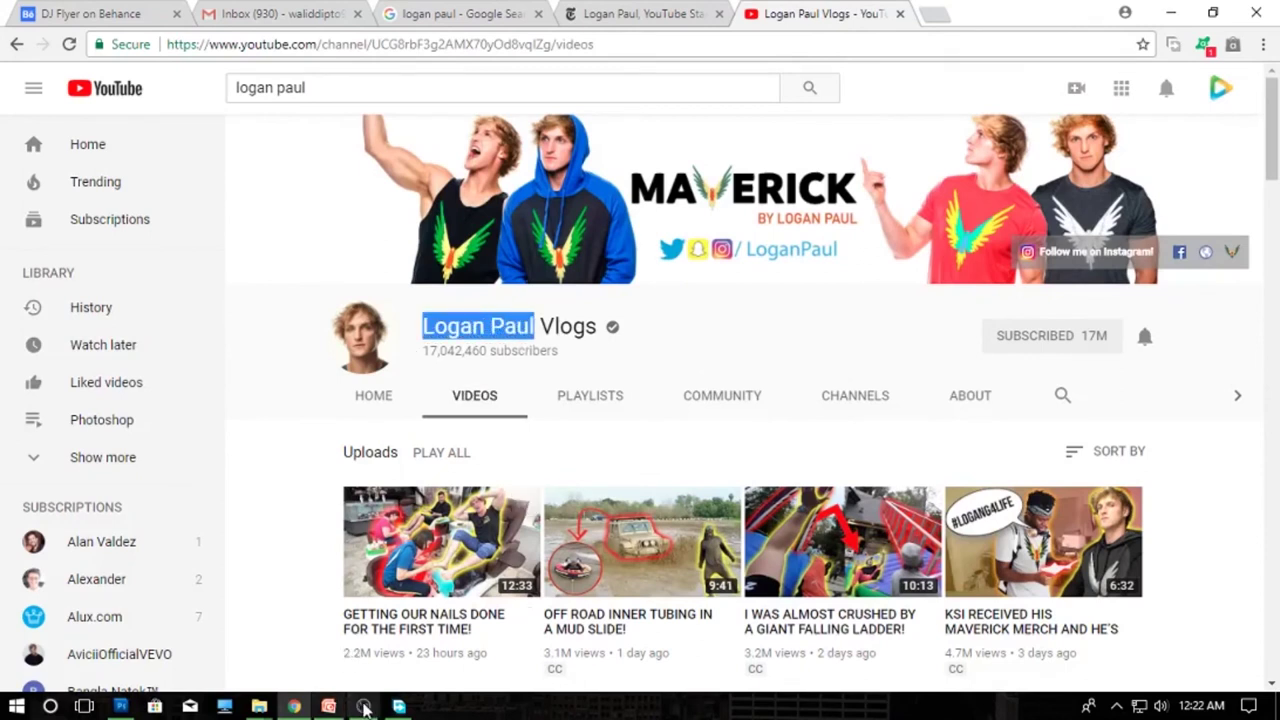
pyautogui.click(120, 706)
pyautogui.hotkey('ctrl', 'v')
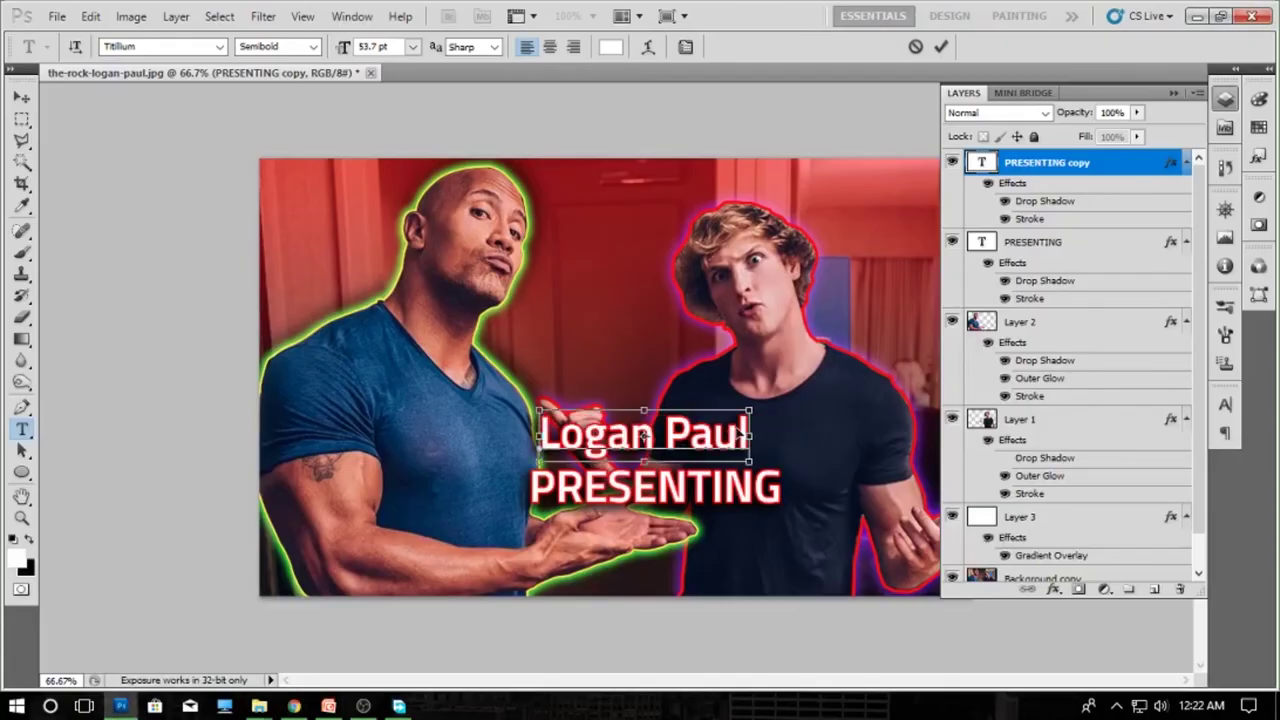
pyautogui.click(22, 97)
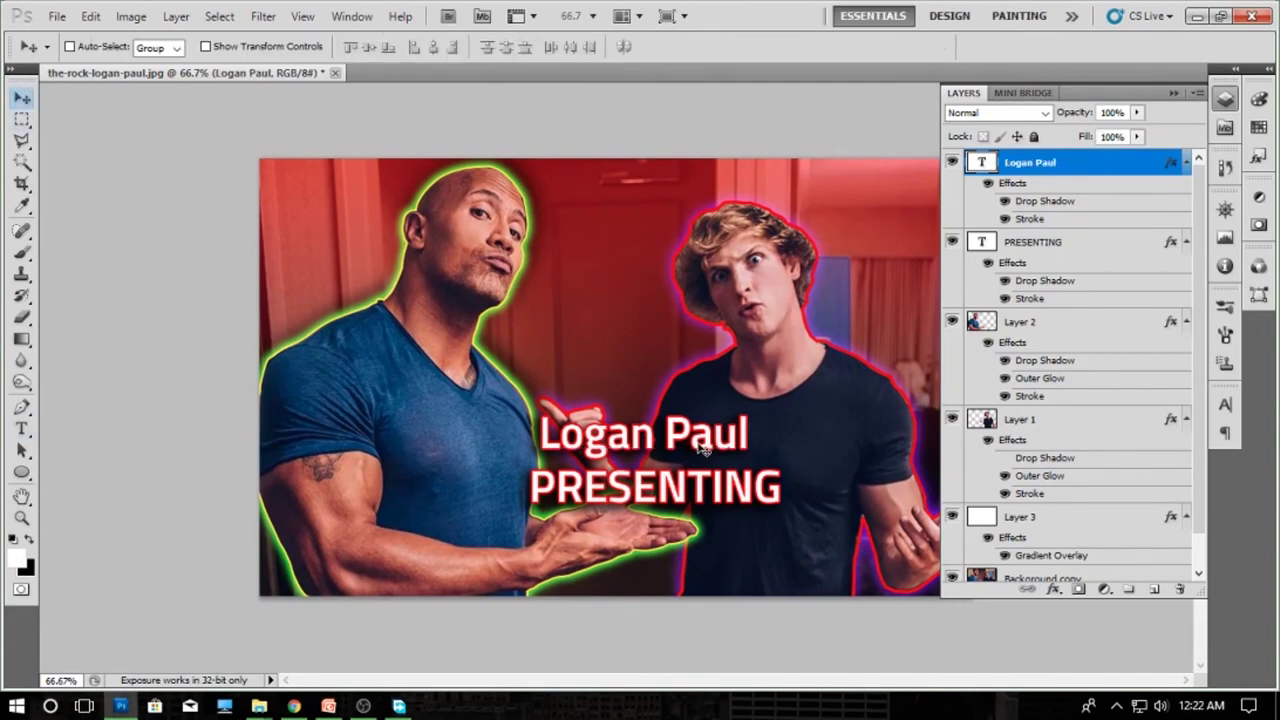
# - Place the Logan Paul text beneath PRESENTING and set its font style to Black
pyautogui.moveTo(705, 447); pyautogui.dragTo(733, 541)
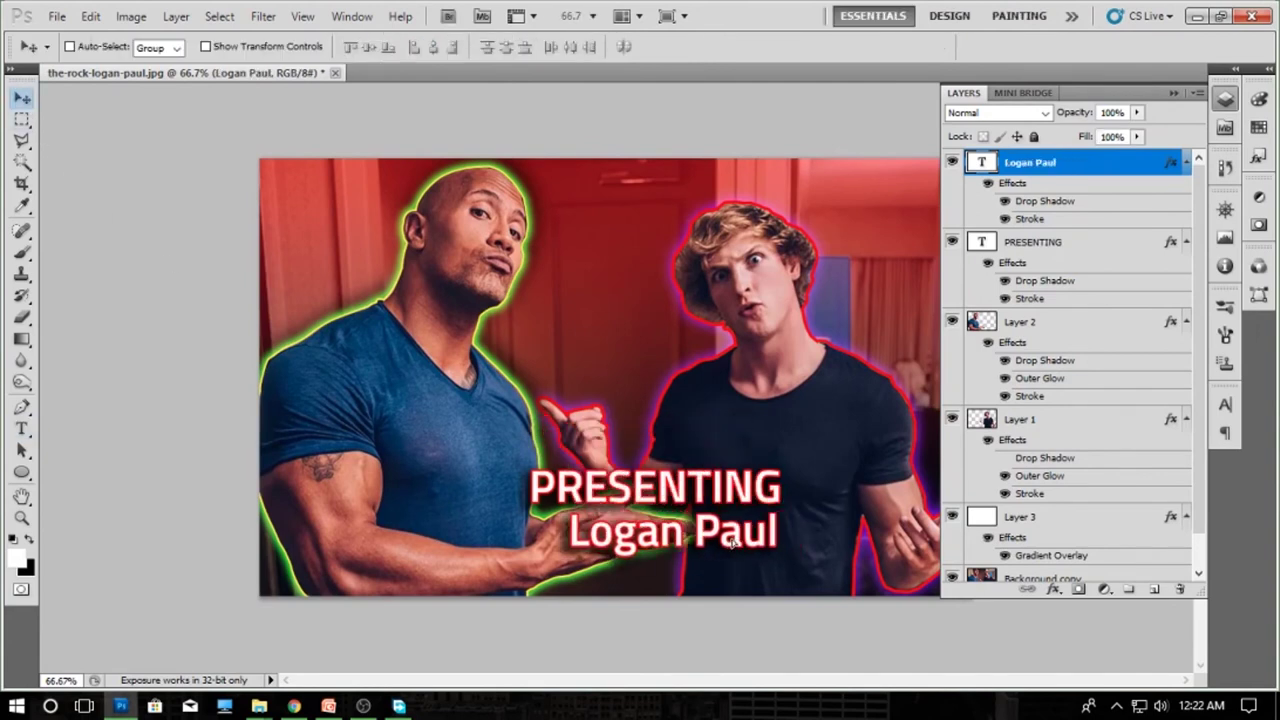
pyautogui.doubleClick(982, 162)
pyautogui.click(315, 46)
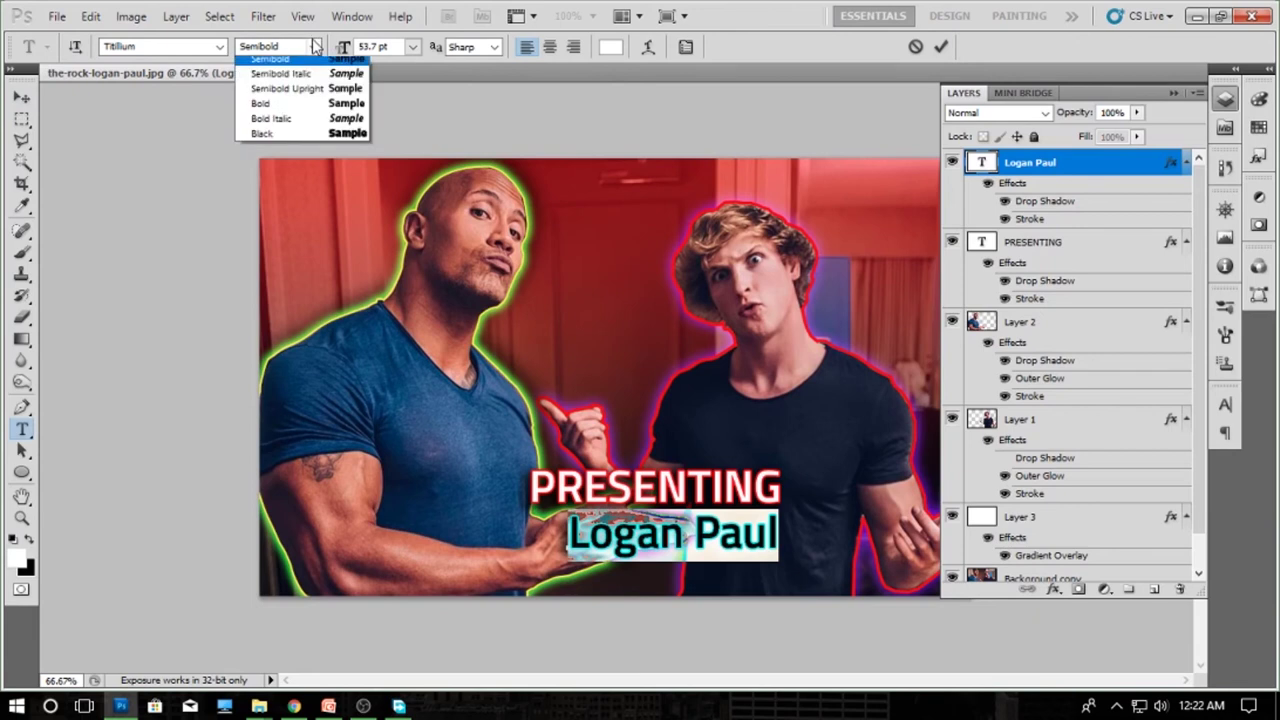
pyautogui.click(293, 276)
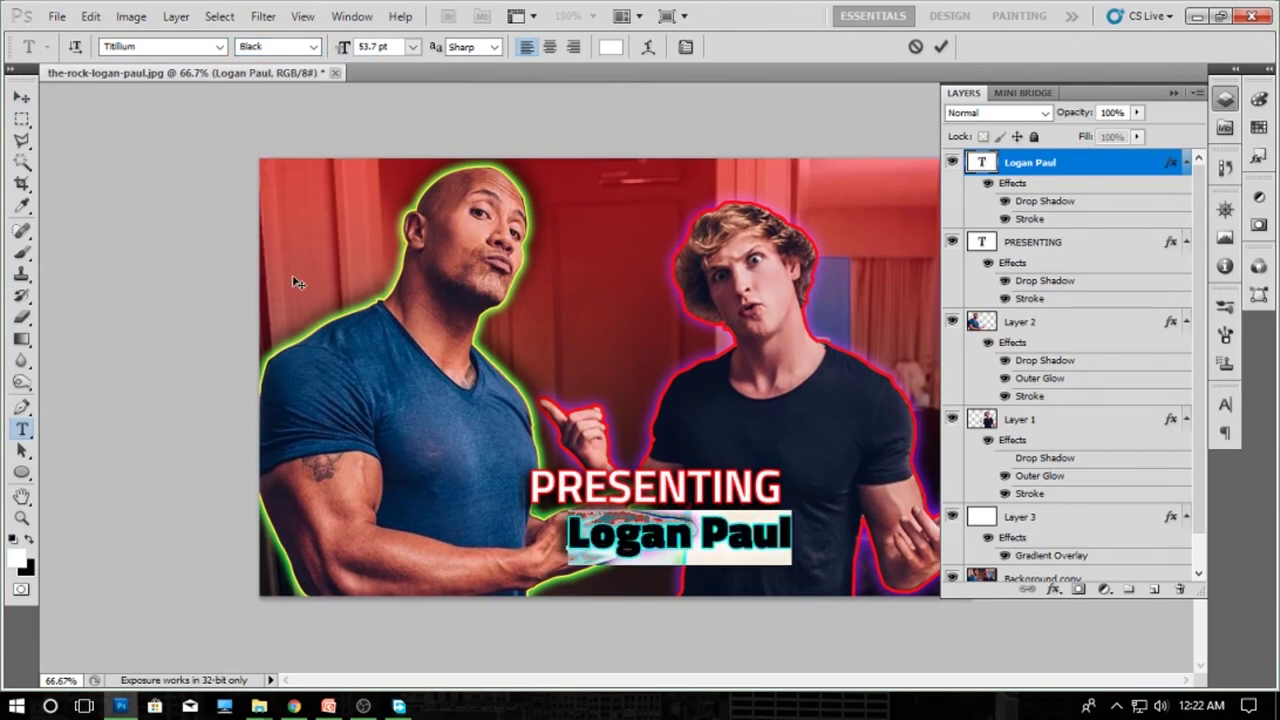
pyautogui.click(21, 100)
pyautogui.moveTo(767, 541); pyautogui.dragTo(780, 535)
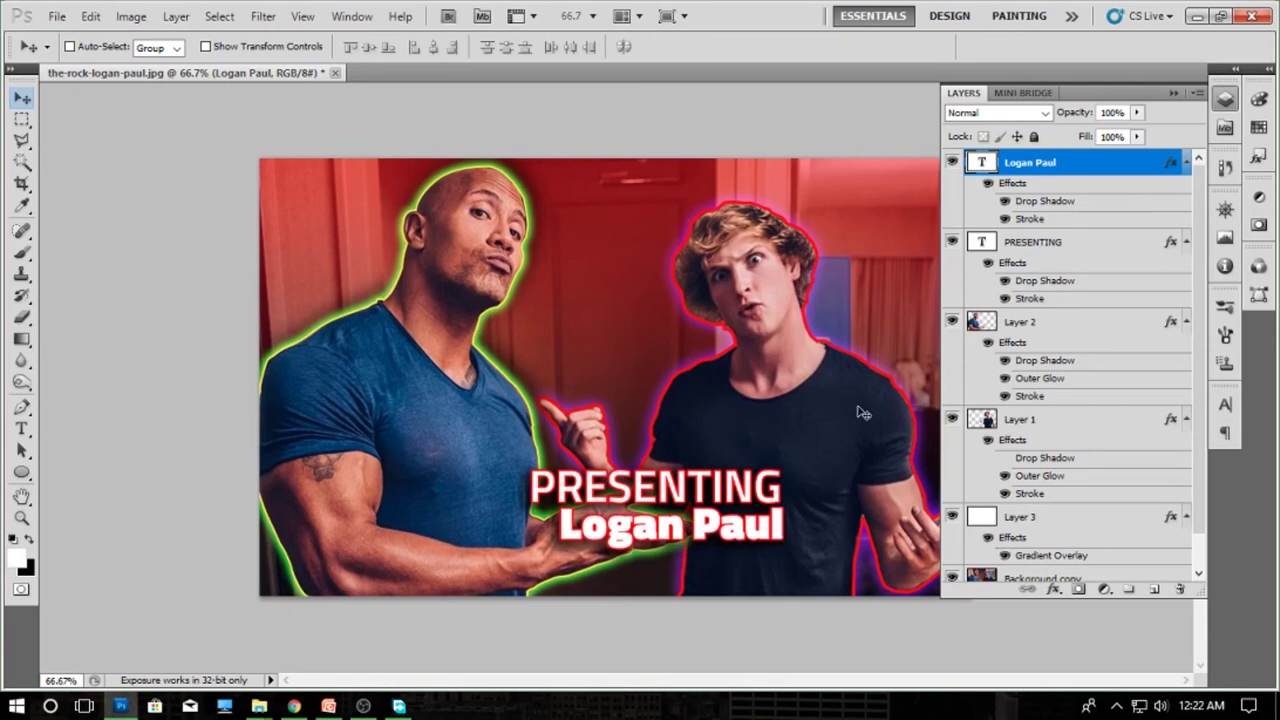
# - Reduce the Logan Paul text's font size and align its right end with the end of PRESENTING
pyautogui.doubleClick(984, 162)
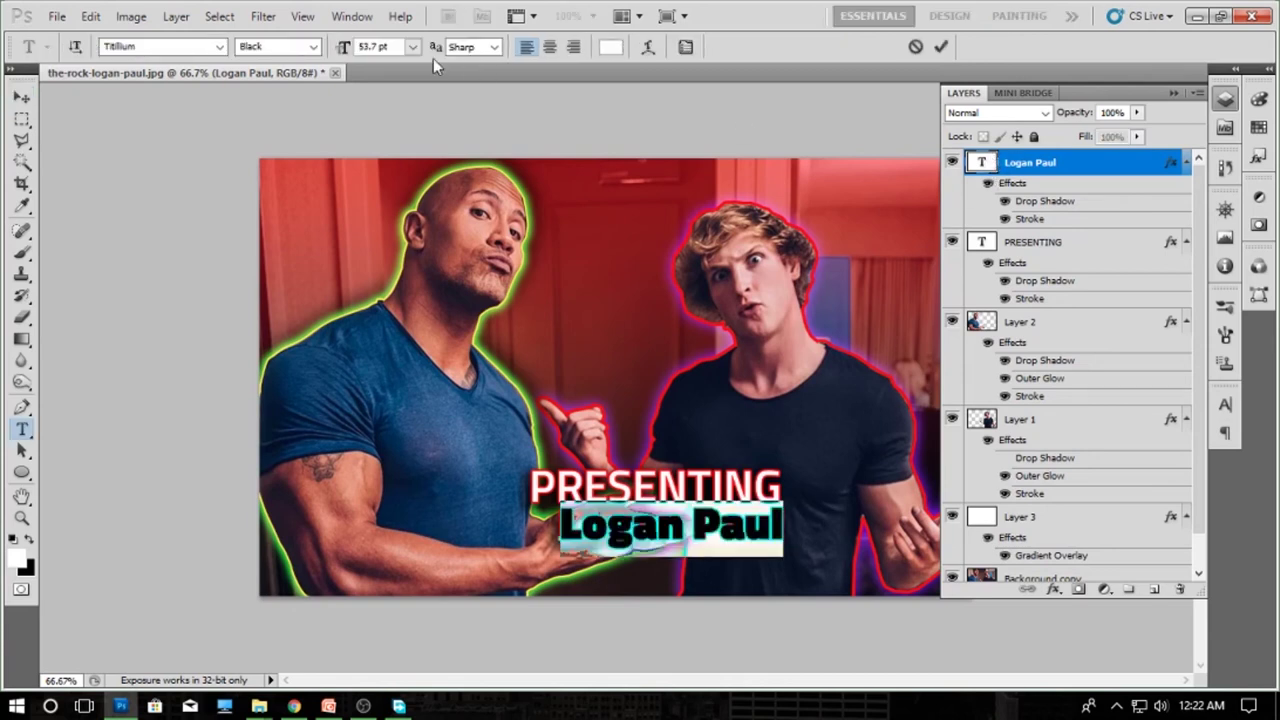
pyautogui.scroll(-12, 368, 50)
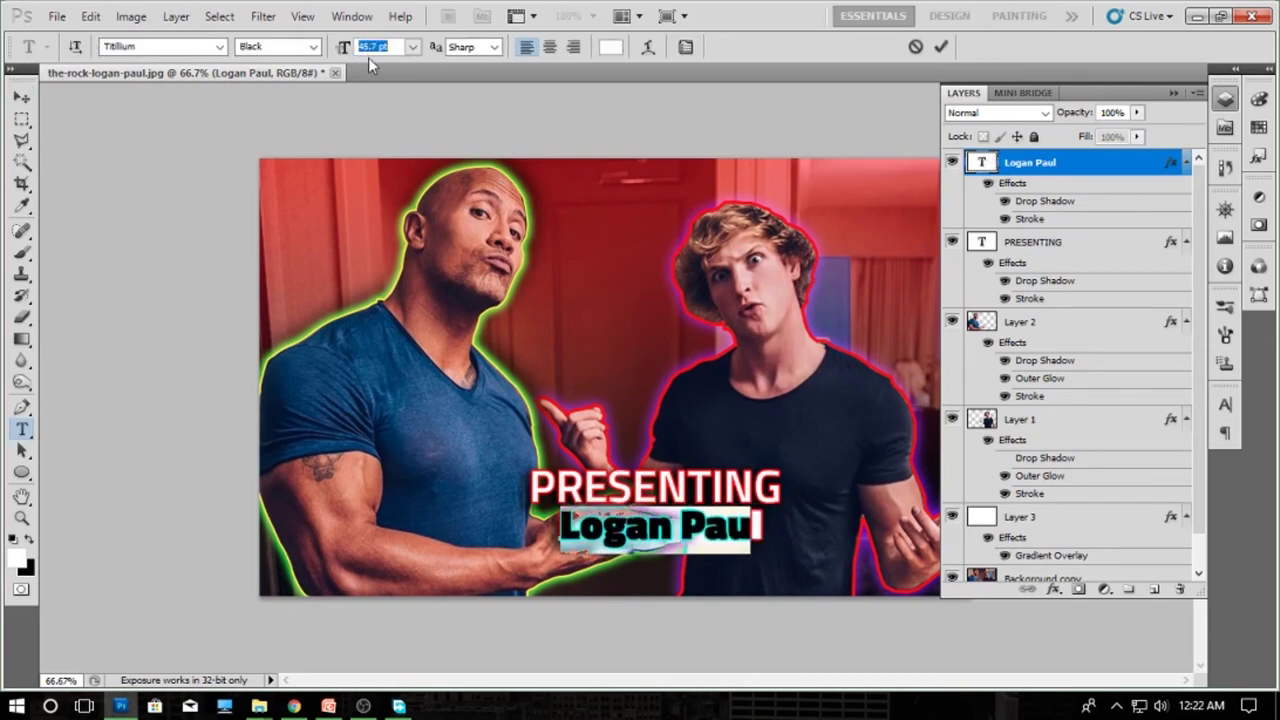
pyautogui.click(22, 97)
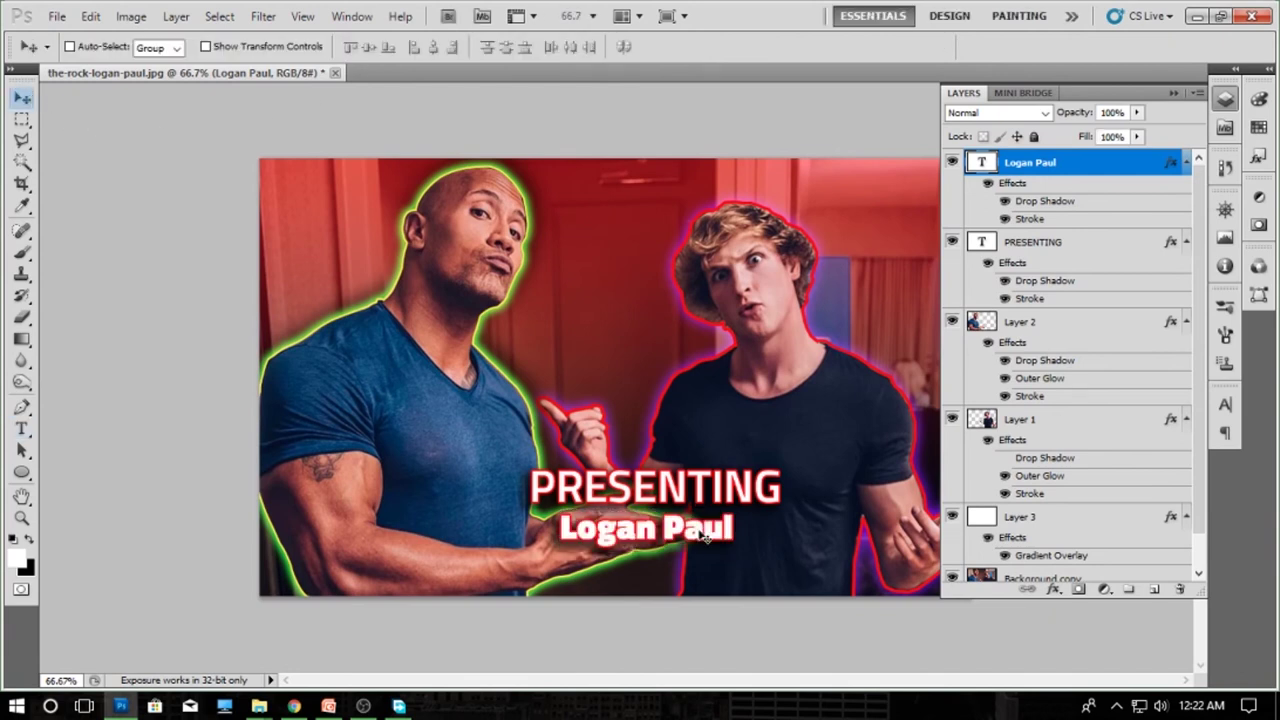
pyautogui.moveTo(706, 538); pyautogui.dragTo(748, 531)
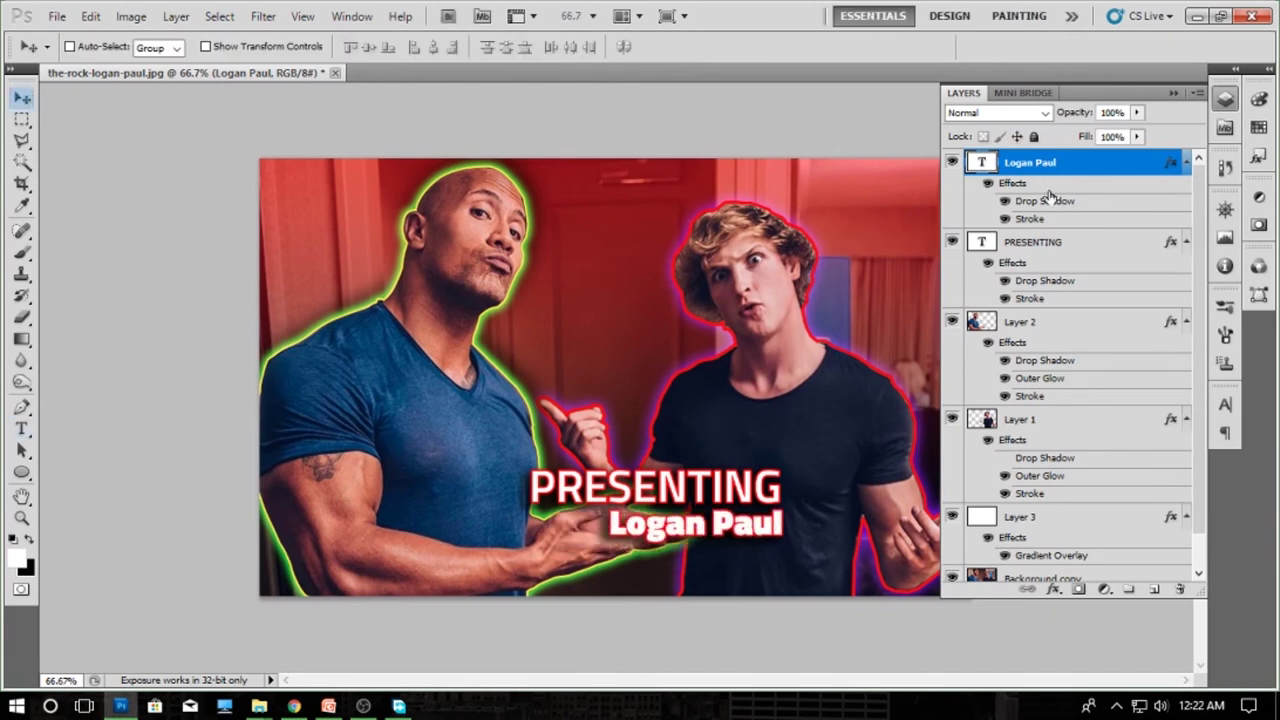
pyautogui.click(1175, 93)
pyautogui.scroll(-3, 695, 401)
pyautogui.scroll(2, 750, 467)
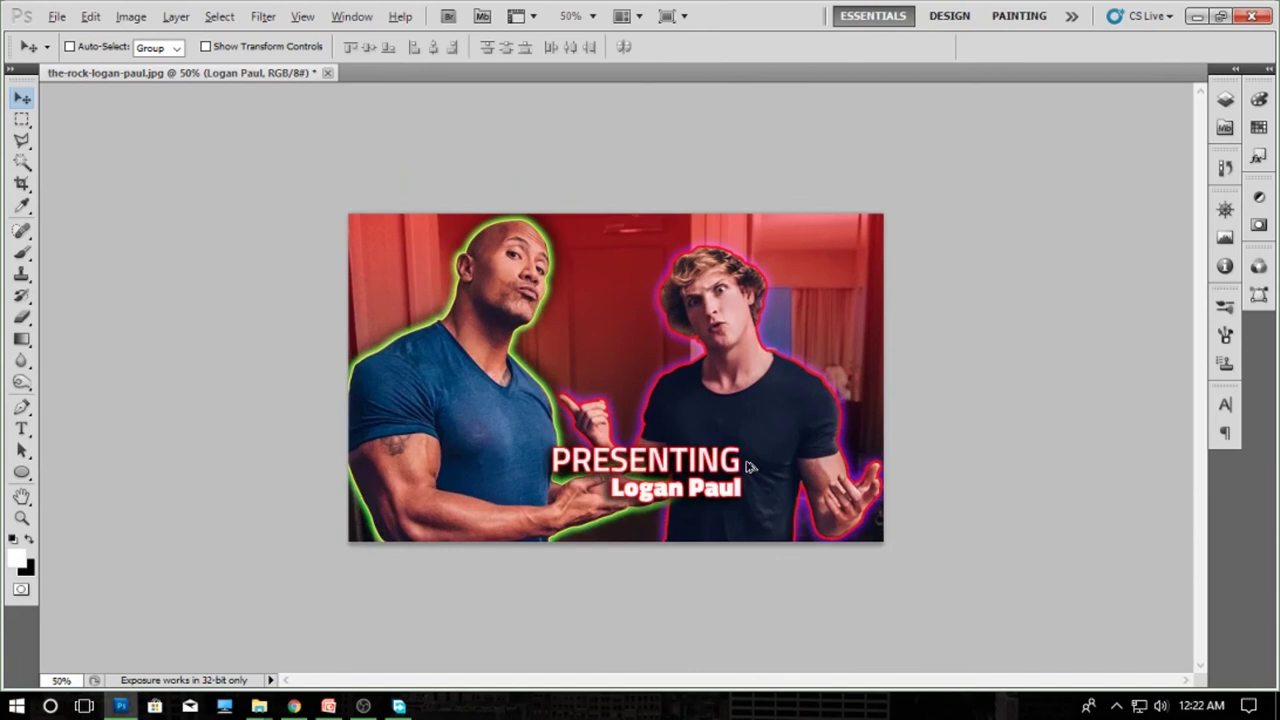
pyautogui.click(1225, 99)
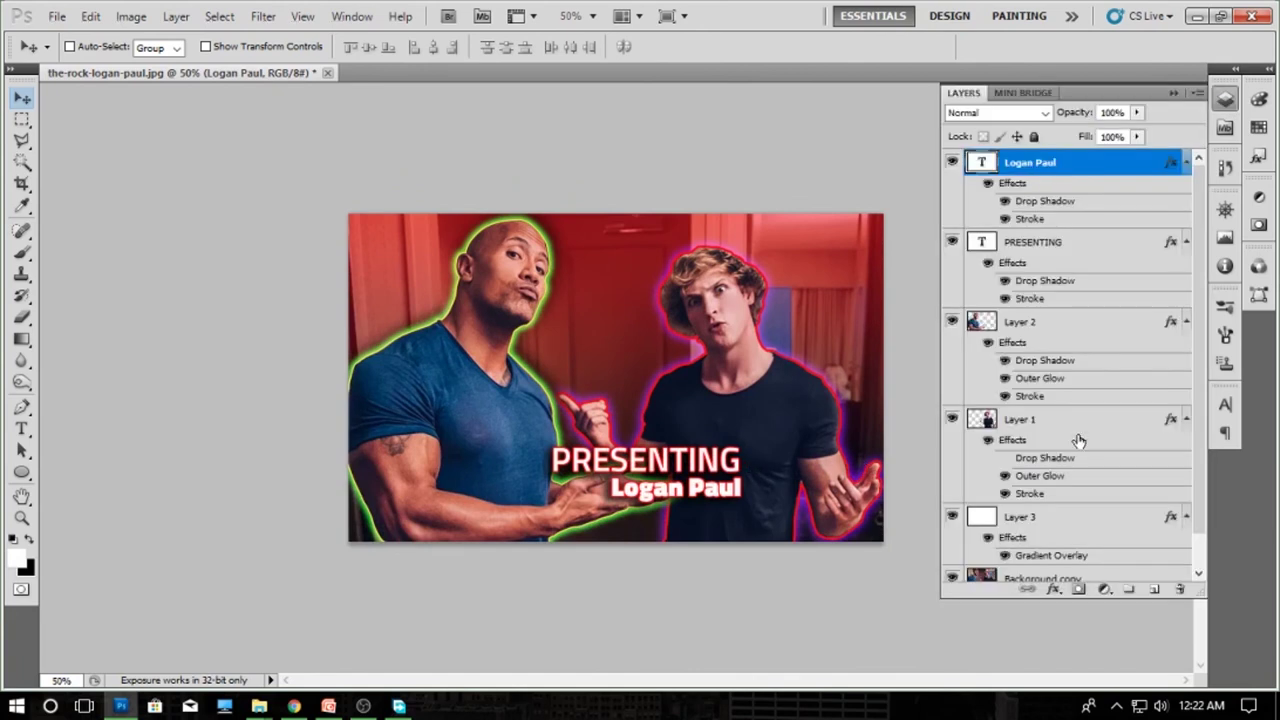
# - Add a Levels adjustment layer above all layers, with midtones at 0.86 and the white input at about 223
pyautogui.click(1104, 589)
pyautogui.click(1058, 292)
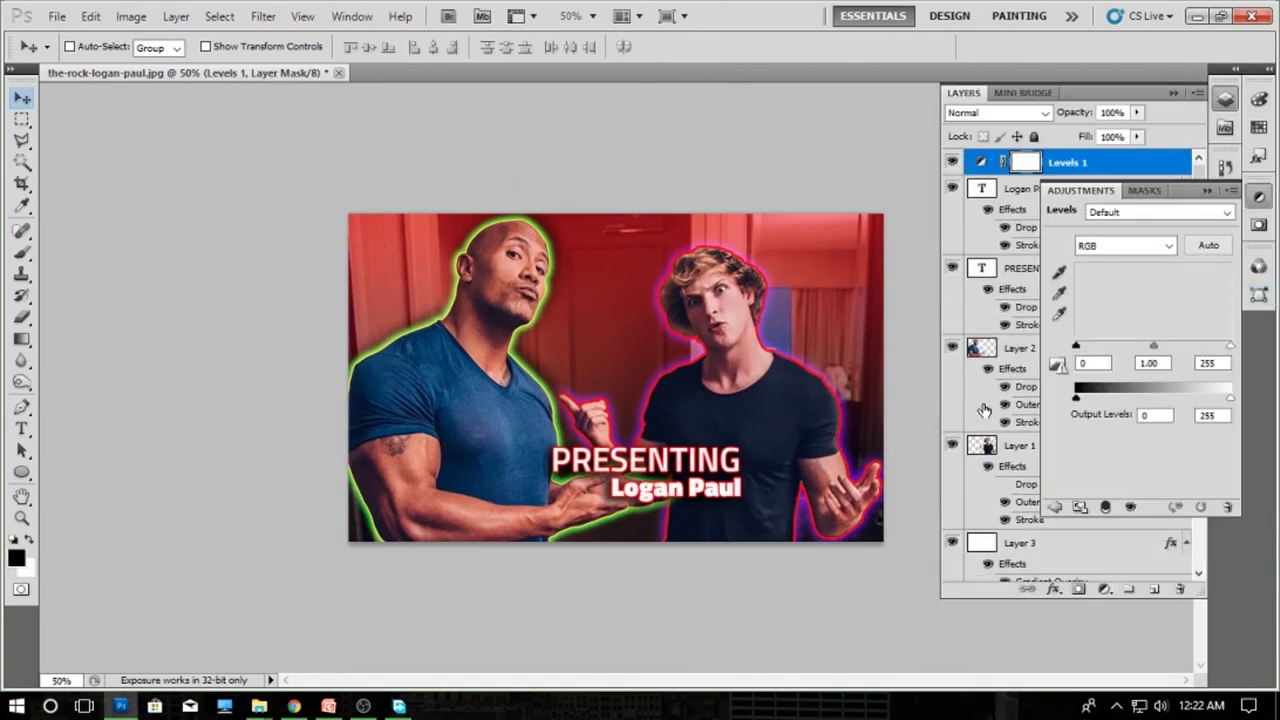
pyautogui.moveTo(1153, 346); pyautogui.dragTo(1216, 347)
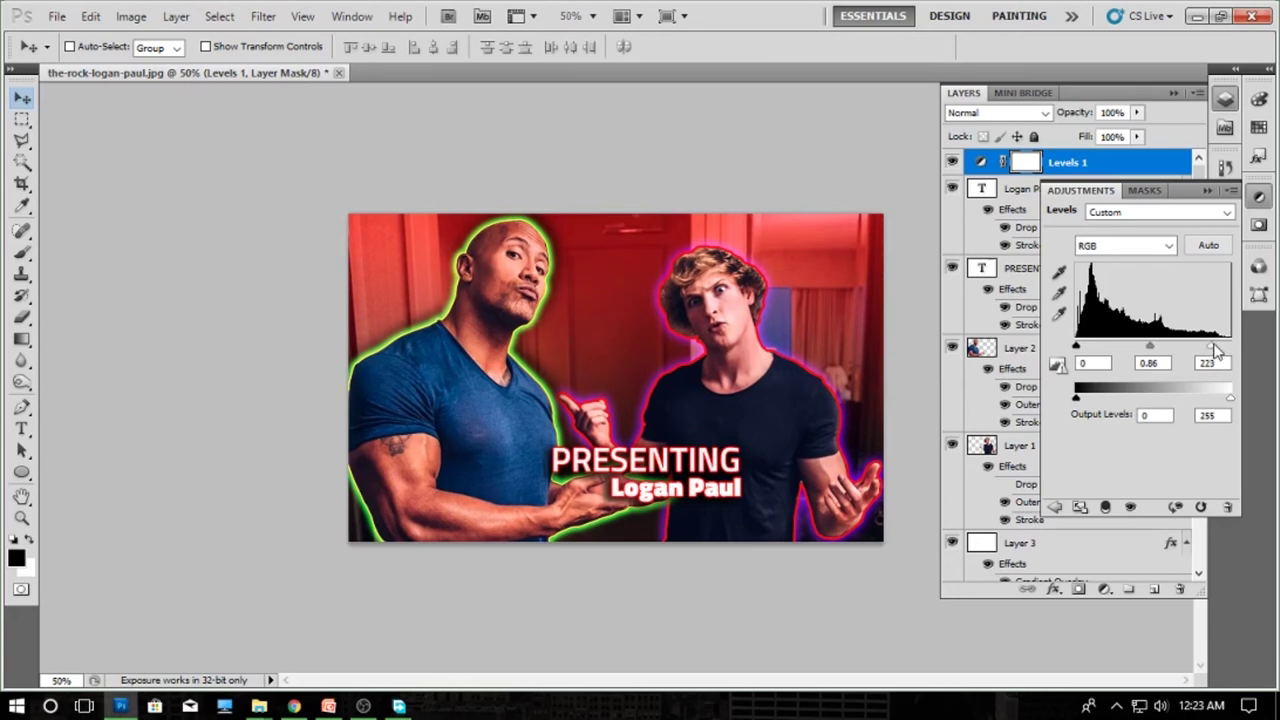
pyautogui.moveTo(1214, 348); pyautogui.dragTo(1216, 349)
pyautogui.click(1207, 191)
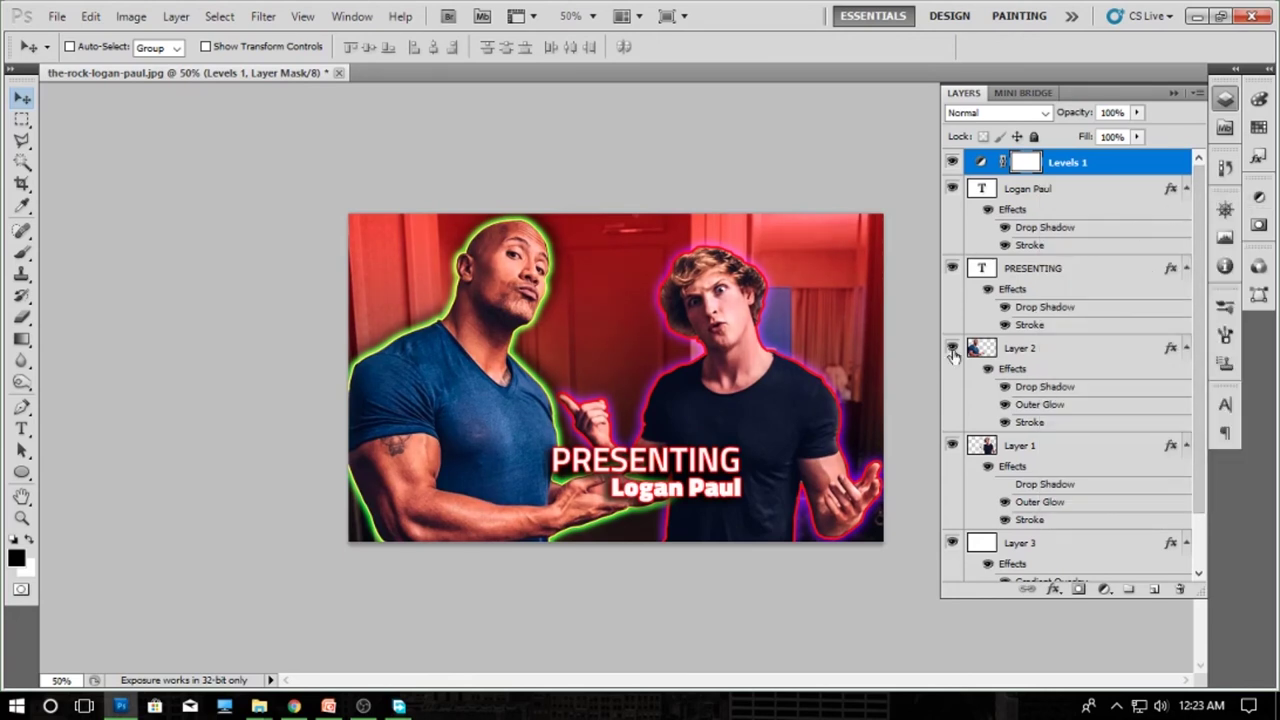
# - Compare the thumbnail with and without the Levels adjustment, and with and without the Logan Paul text's stroke
pyautogui.click(952, 162)
pyautogui.click(952, 162)
pyautogui.click(952, 162)
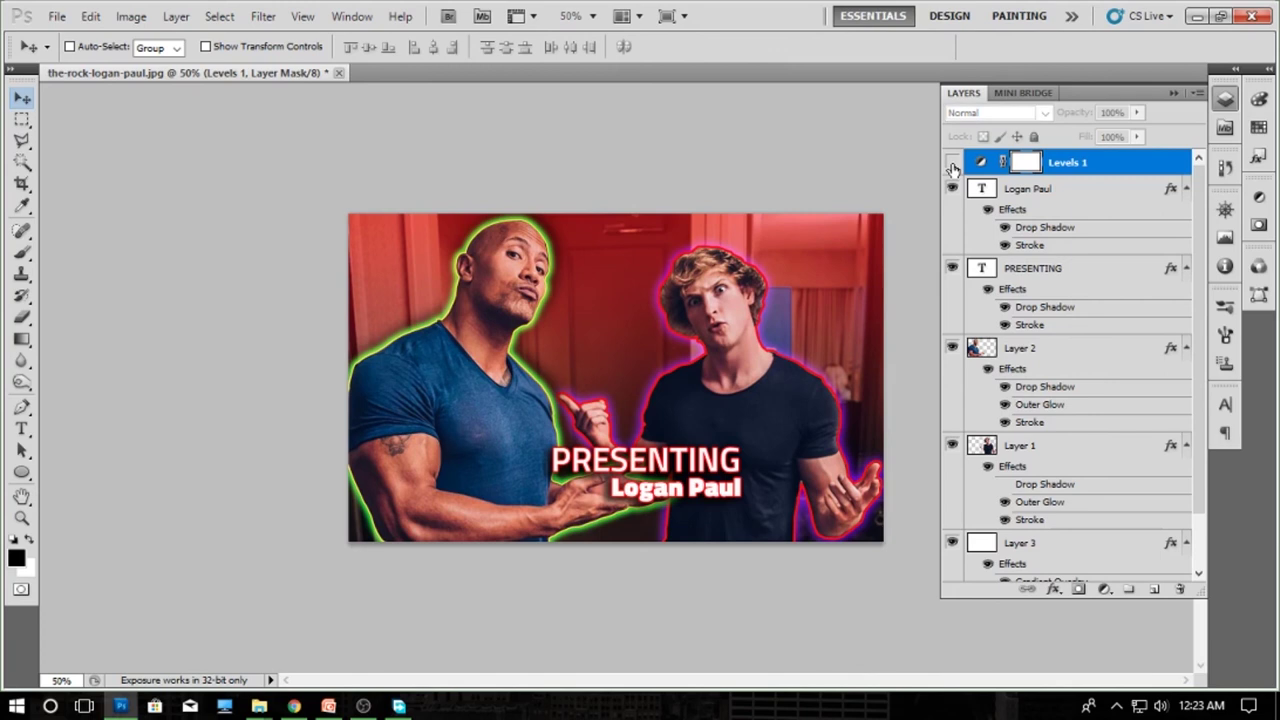
pyautogui.click(952, 163)
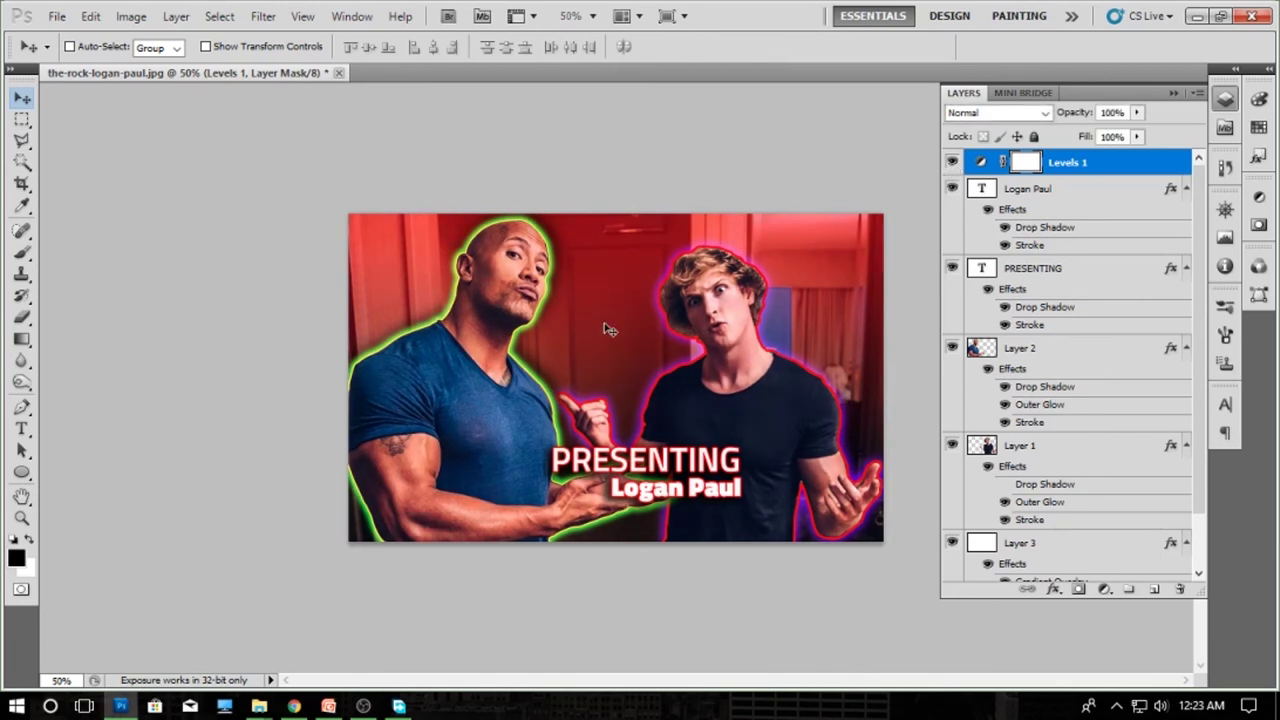
pyautogui.hotkey('ctrl', '+')
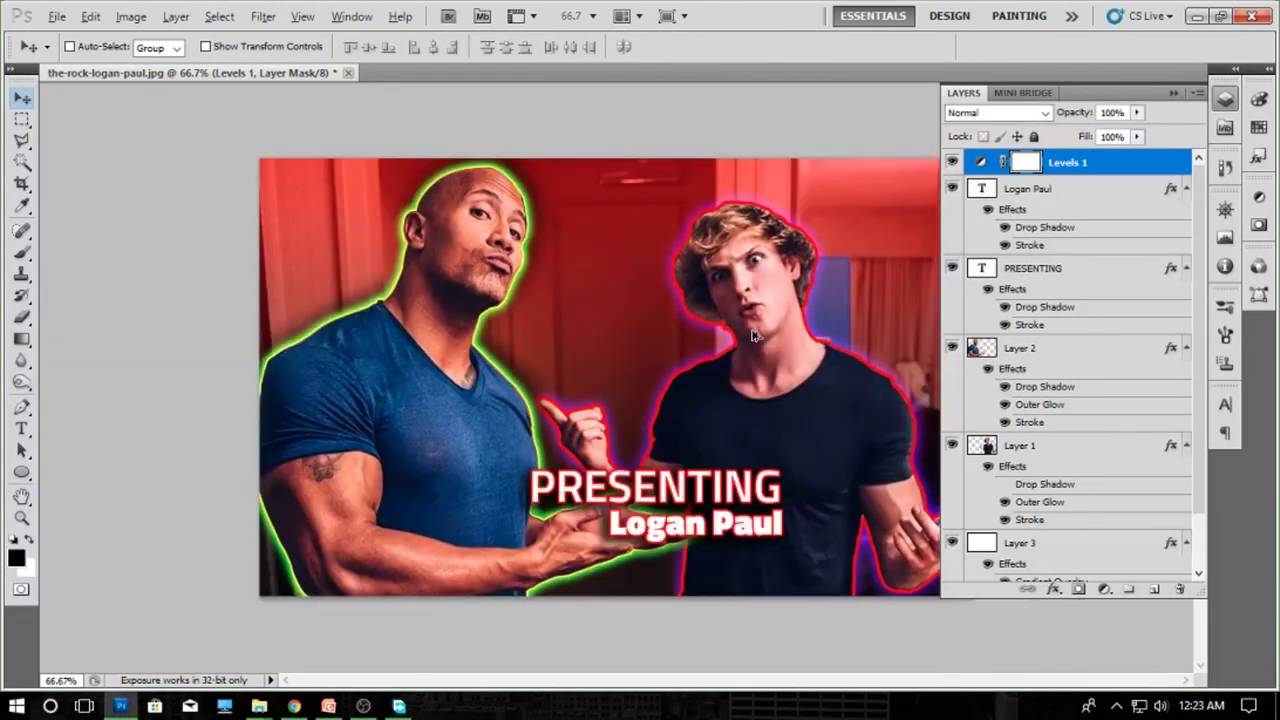
pyautogui.click(1006, 246)
pyautogui.click(1006, 246)
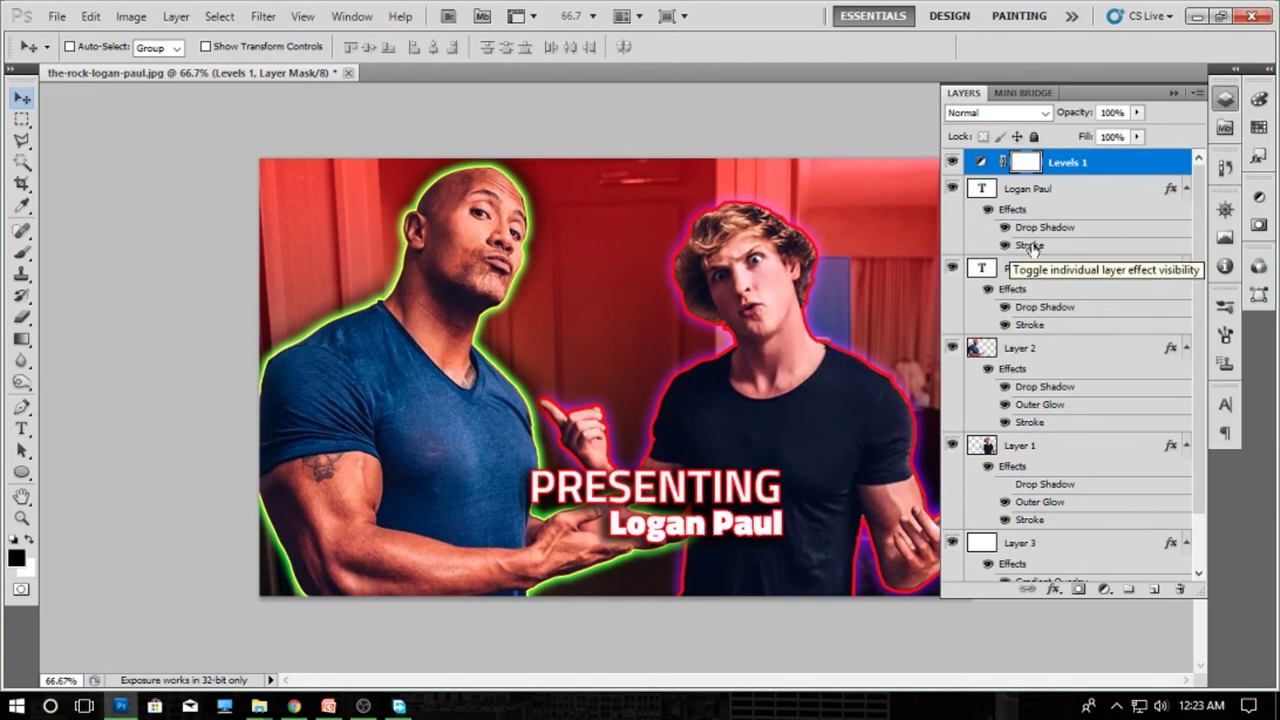
# - Add a "?" text in the Titillium Black font on the background between the two men
pyautogui.click(1174, 93)
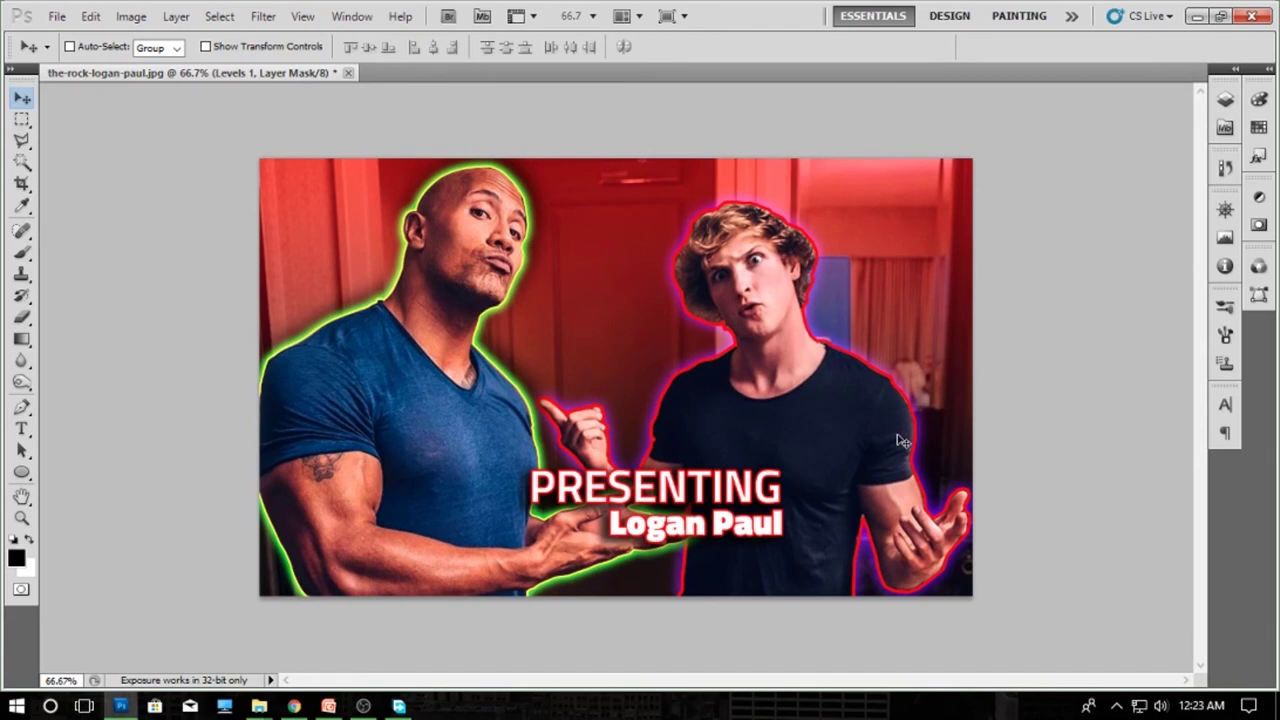
pyautogui.press('t')
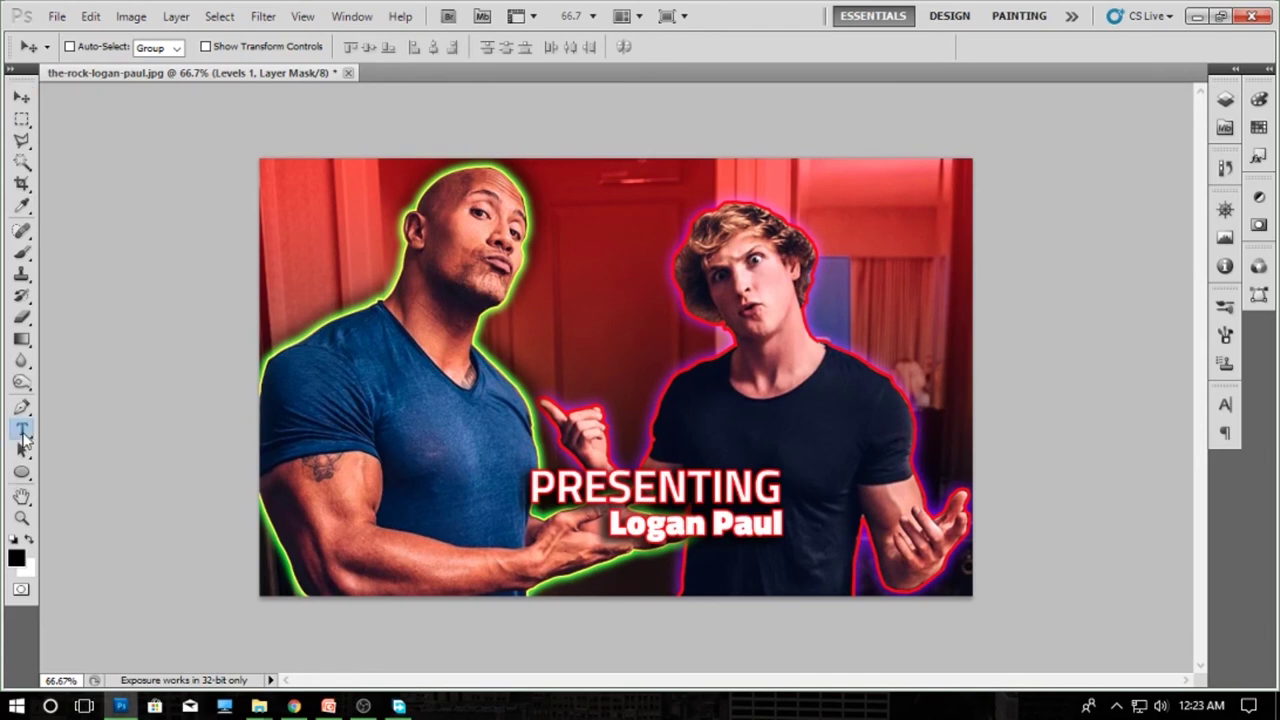
pyautogui.click(548, 330)
pyautogui.write('?')
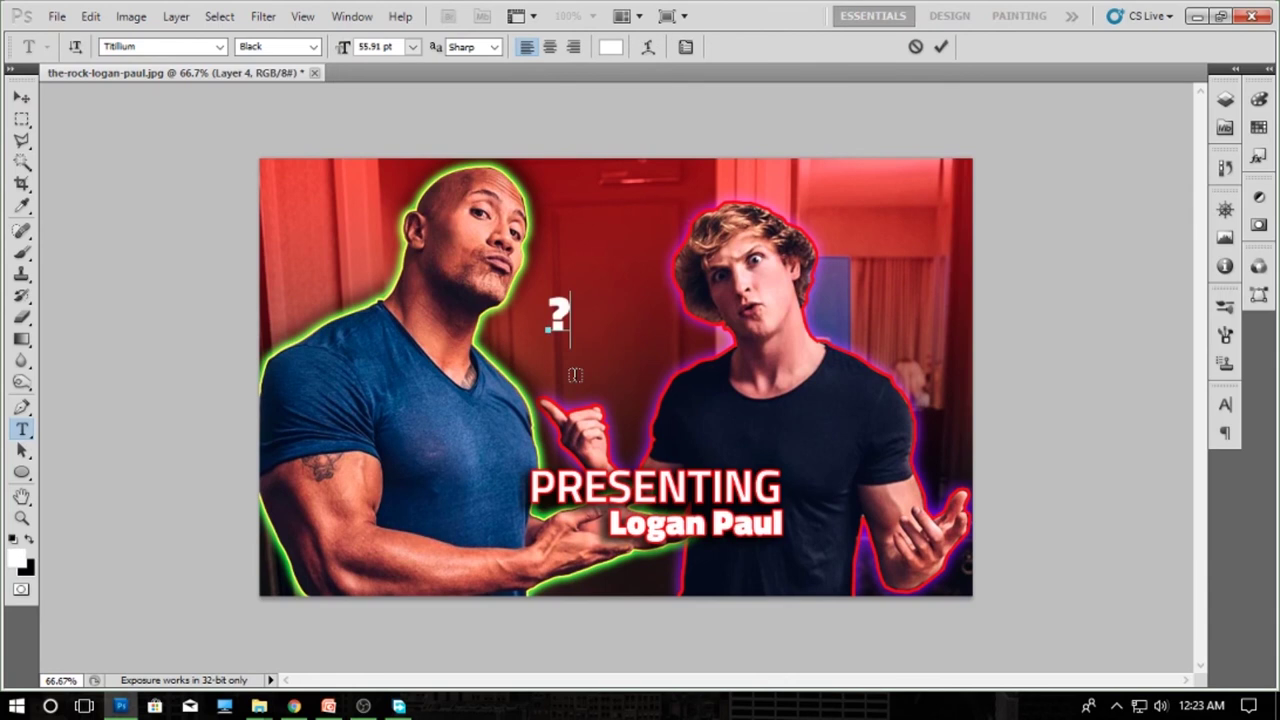
# - Set the question mark's text colour to bright green and its font size to 72 pt
pyautogui.click(610, 46)
pyautogui.click(948, 480)
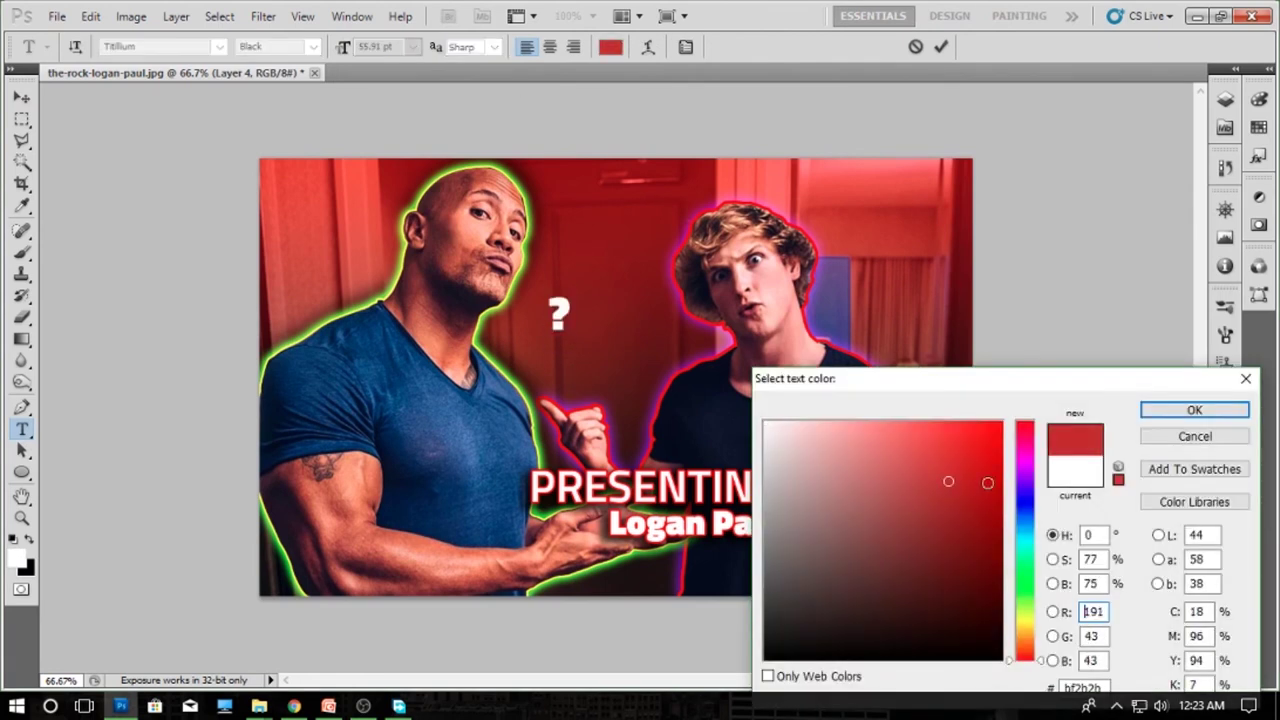
pyautogui.click(1025, 601)
pyautogui.click(928, 434)
pyautogui.click(1194, 409)
pyautogui.click(411, 48)
pyautogui.click(385, 378)
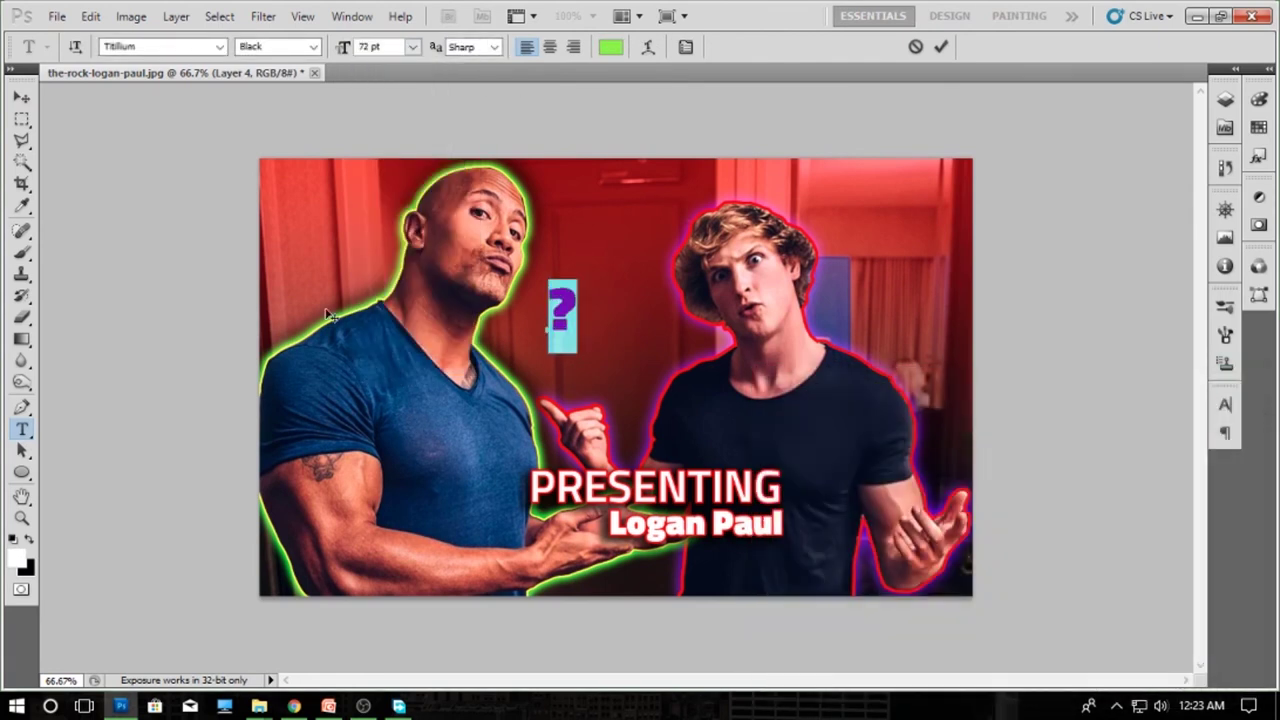
# - Move the question mark above the curly-haired man's head and give it a 3 px outside stroke in orange
pyautogui.click(22, 98)
pyautogui.moveTo(559, 320); pyautogui.dragTo(834, 208)
pyautogui.click(1222, 101)
pyautogui.click(1054, 590)
pyautogui.click(1073, 578)
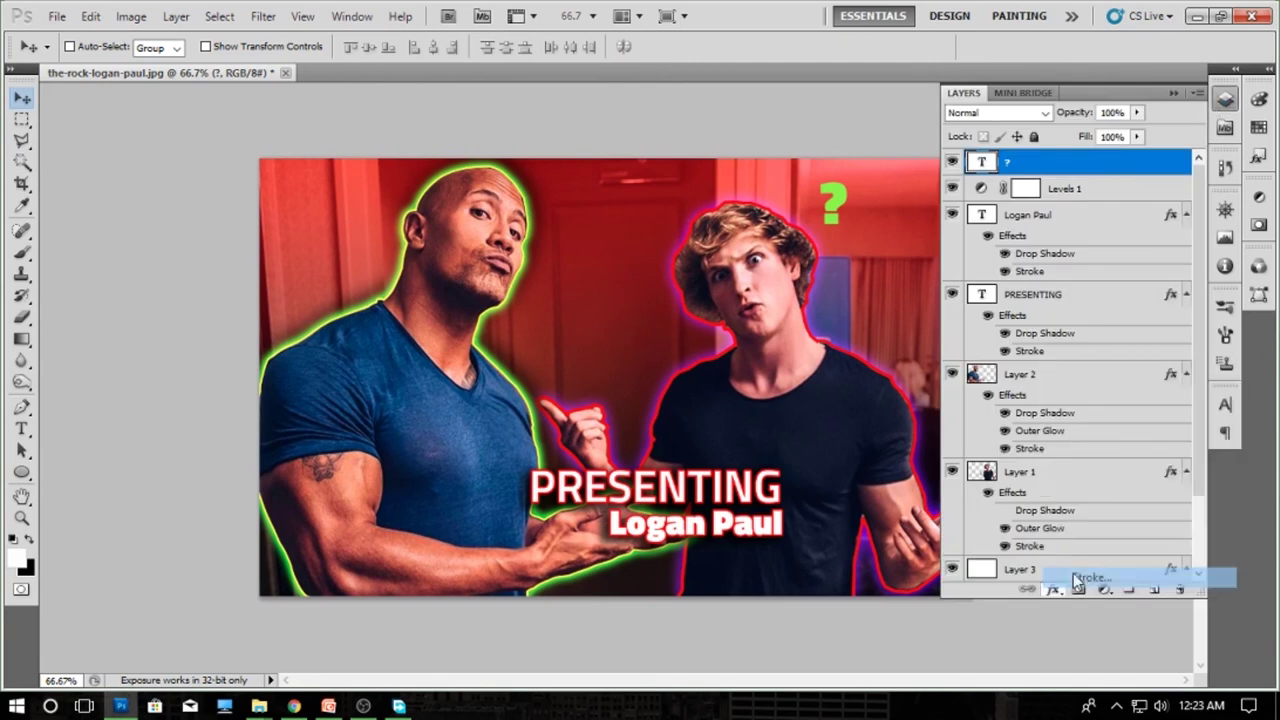
pyautogui.click(986, 401)
pyautogui.click(955, 488)
pyautogui.click(1023, 481)
pyautogui.click(951, 427)
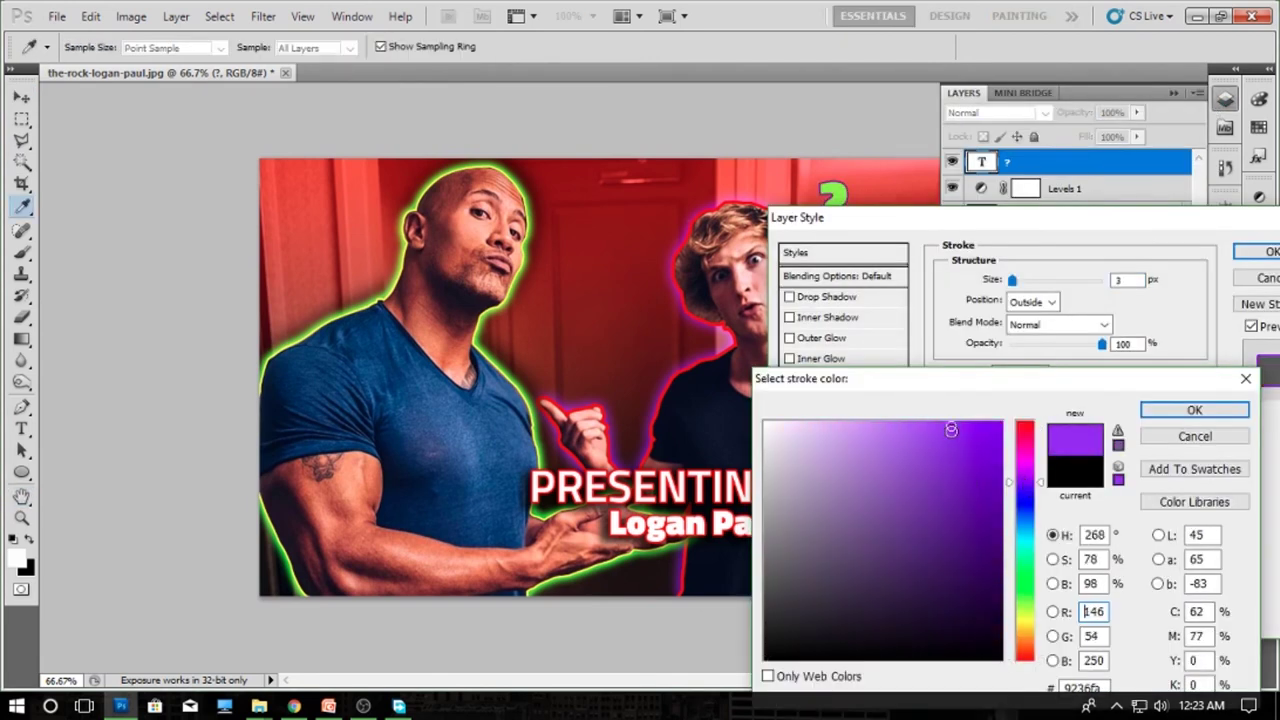
pyautogui.click(1026, 518)
pyautogui.click(1026, 555)
pyautogui.click(1026, 631)
pyautogui.click(1026, 641)
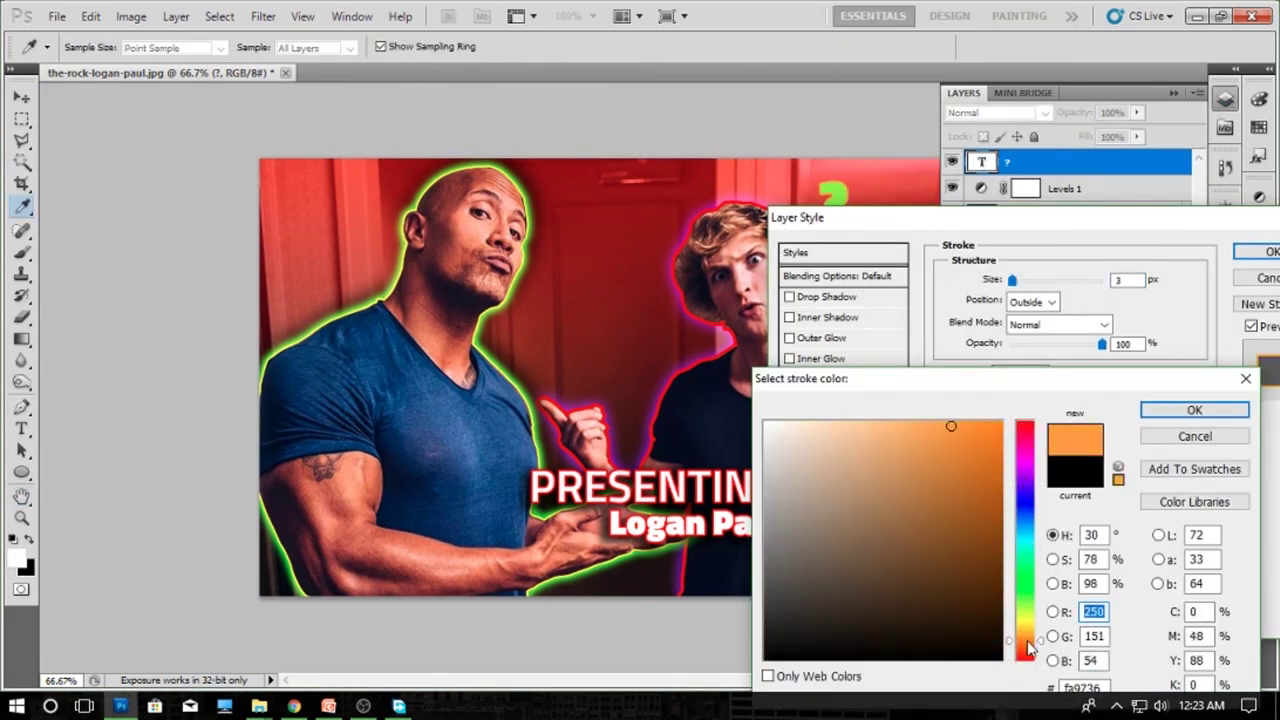
pyautogui.click(1026, 637)
pyautogui.press('Return')
# - Add a drop shadow to the question mark with a distance of 2 px
pyautogui.click(811, 299)
pyautogui.moveTo(1015, 360); pyautogui.dragTo(1012, 360)
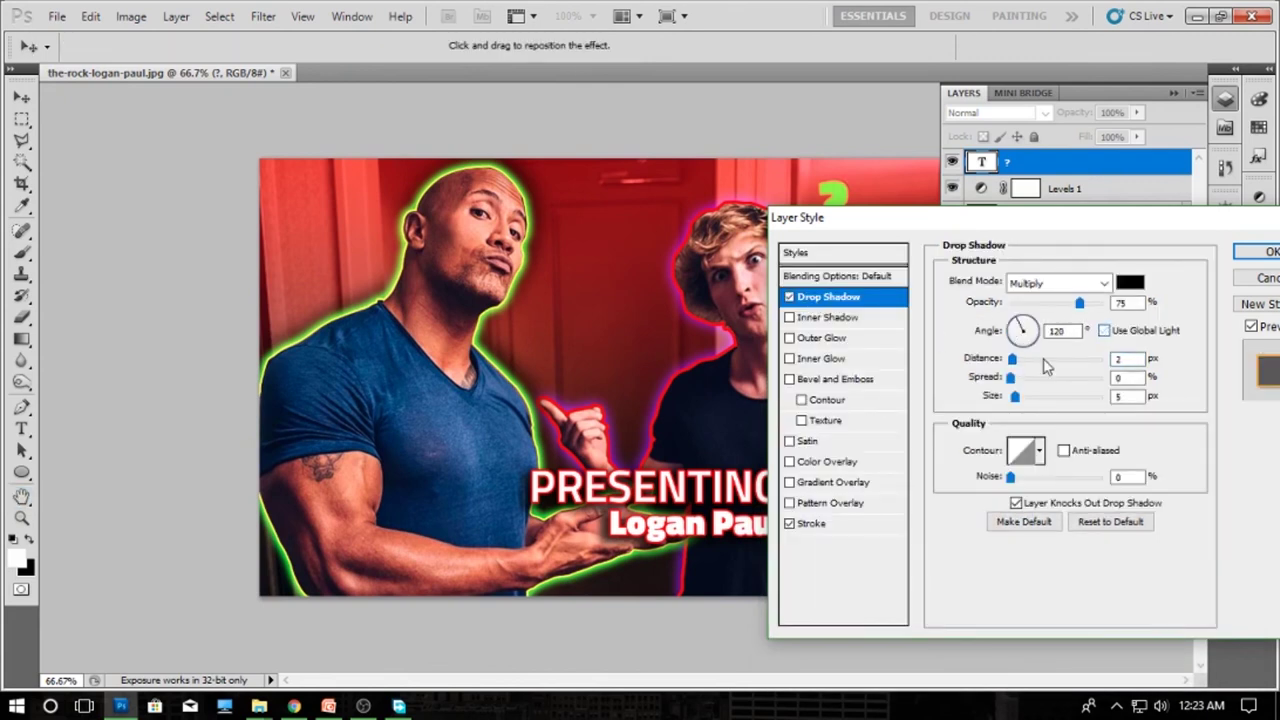
pyautogui.press('Return')
# - Tilt the question mark slightly clockwise and keep it beside the curly-haired man's head
pyautogui.hotkey('ctrl', 't')
pyautogui.moveTo(853, 172); pyautogui.dragTo(872, 158)
pyautogui.moveTo(844, 198); pyautogui.dragTo(895, 177)
pyautogui.press('Return')
pyautogui.click(1174, 94)
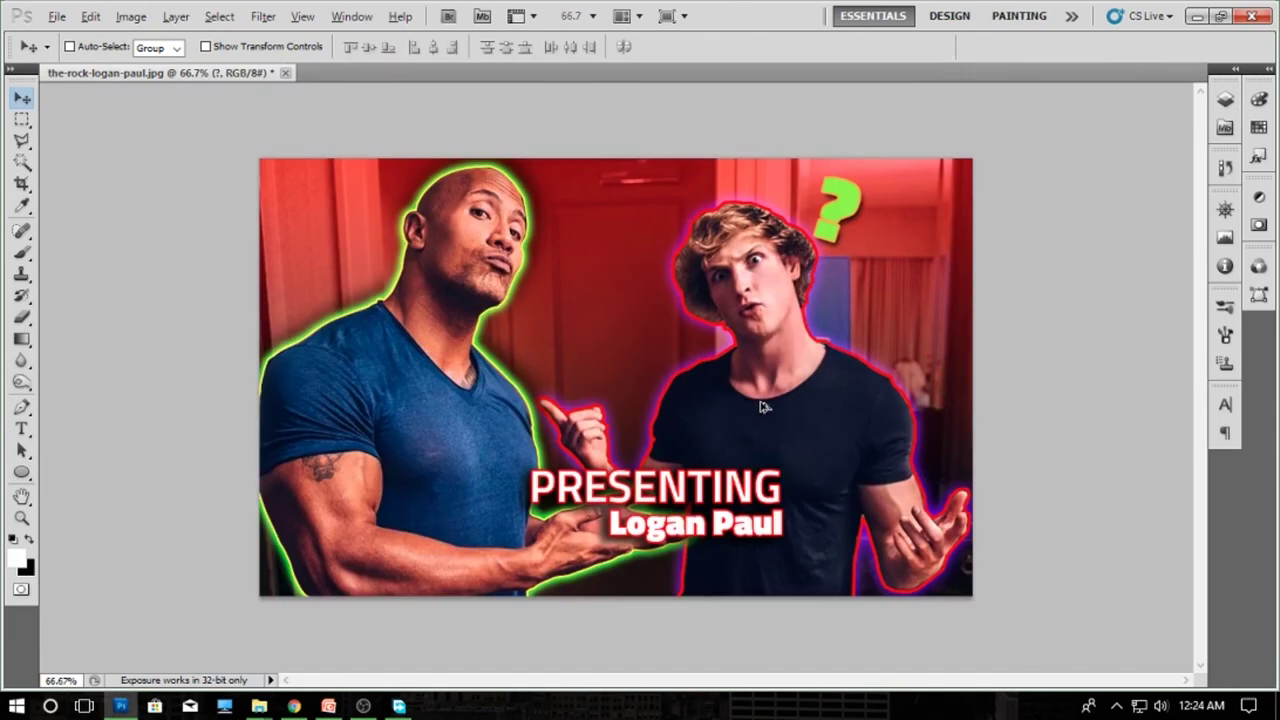
# - Change the area surrounding the canvas from gray to black
pyautogui.rightClick(1003, 352)
pyautogui.click(1030, 384)
pyautogui.rightClick(1005, 354)
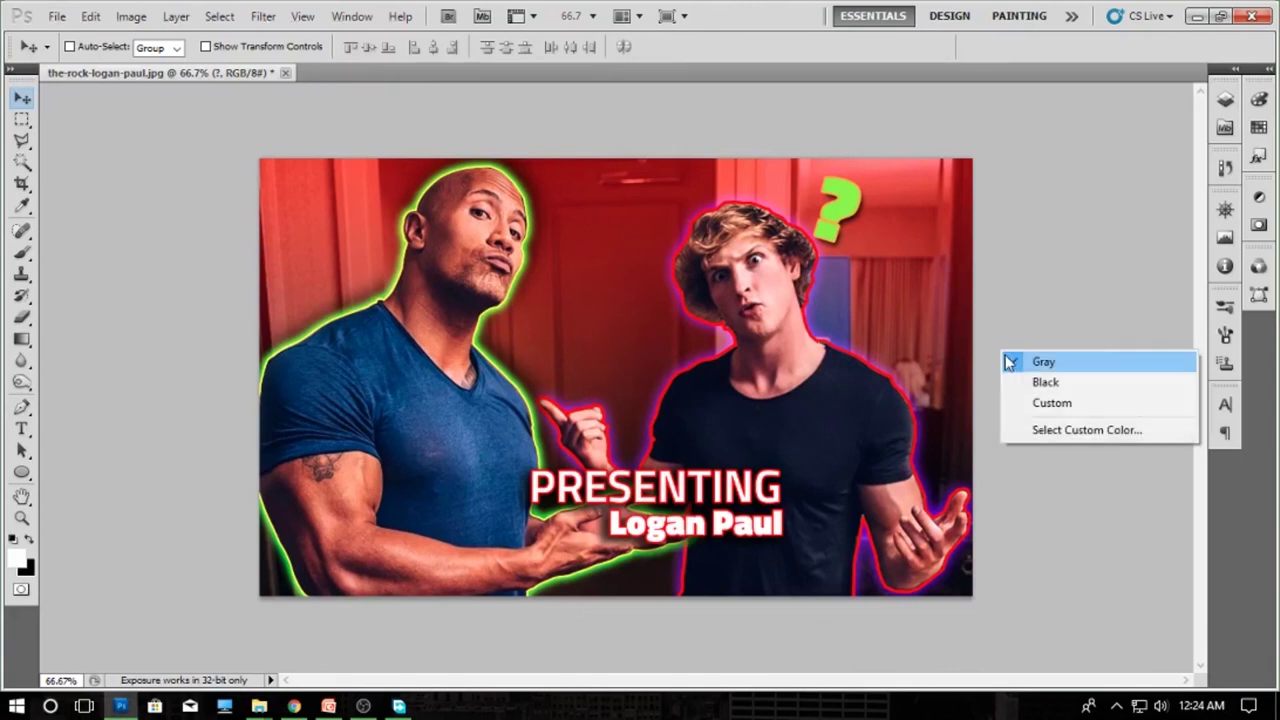
pyautogui.click(1034, 380)
# - Save a JPEG copy named the-rock-logan-paul thumbnail in the youtube tutorial folder, at Maximum quality 12 with Progressive format
pyautogui.hotkey('ctrl', 'shift', 's')
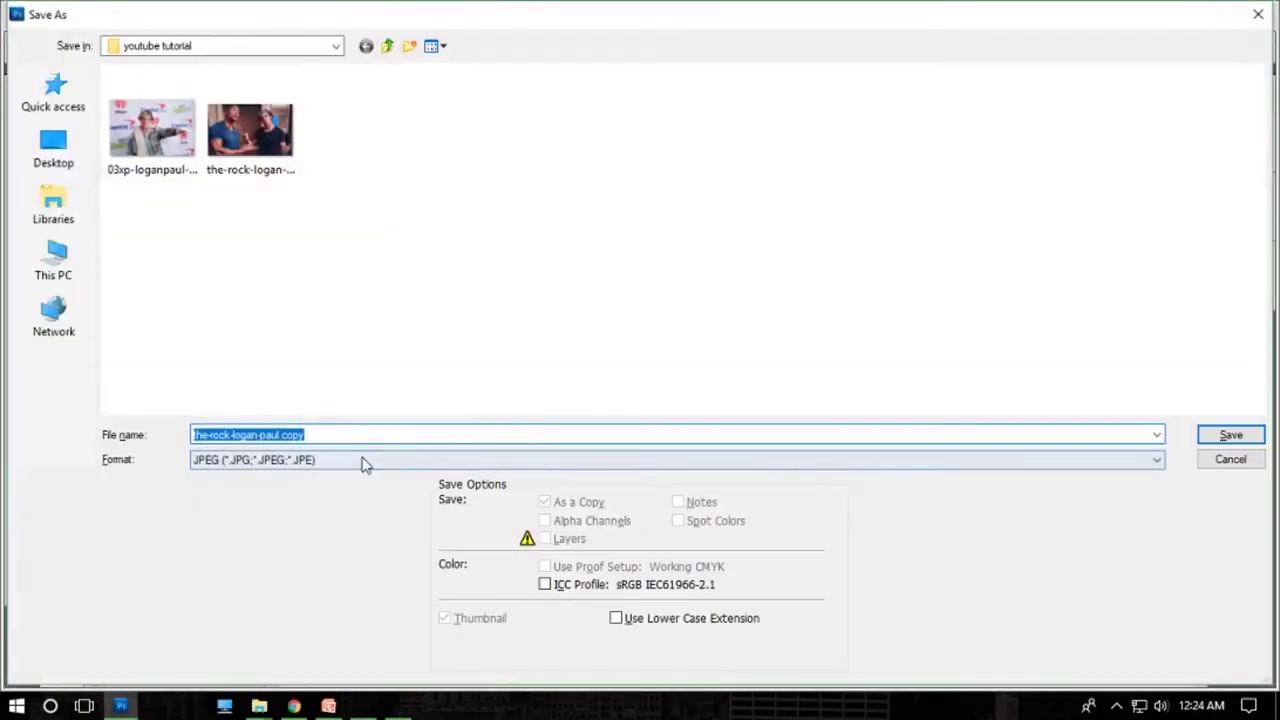
pyautogui.click(350, 462)
pyautogui.click(346, 462)
pyautogui.click(333, 434)
pyautogui.click(333, 433)
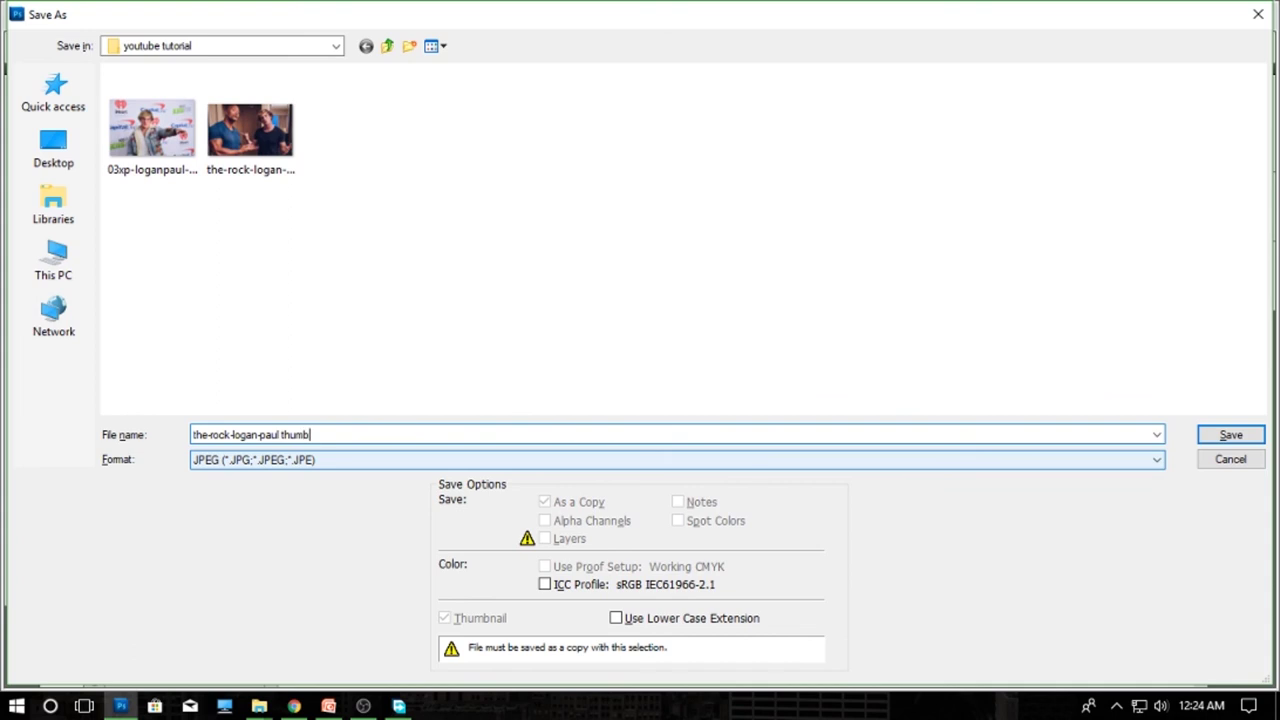
pyautogui.press('Return')
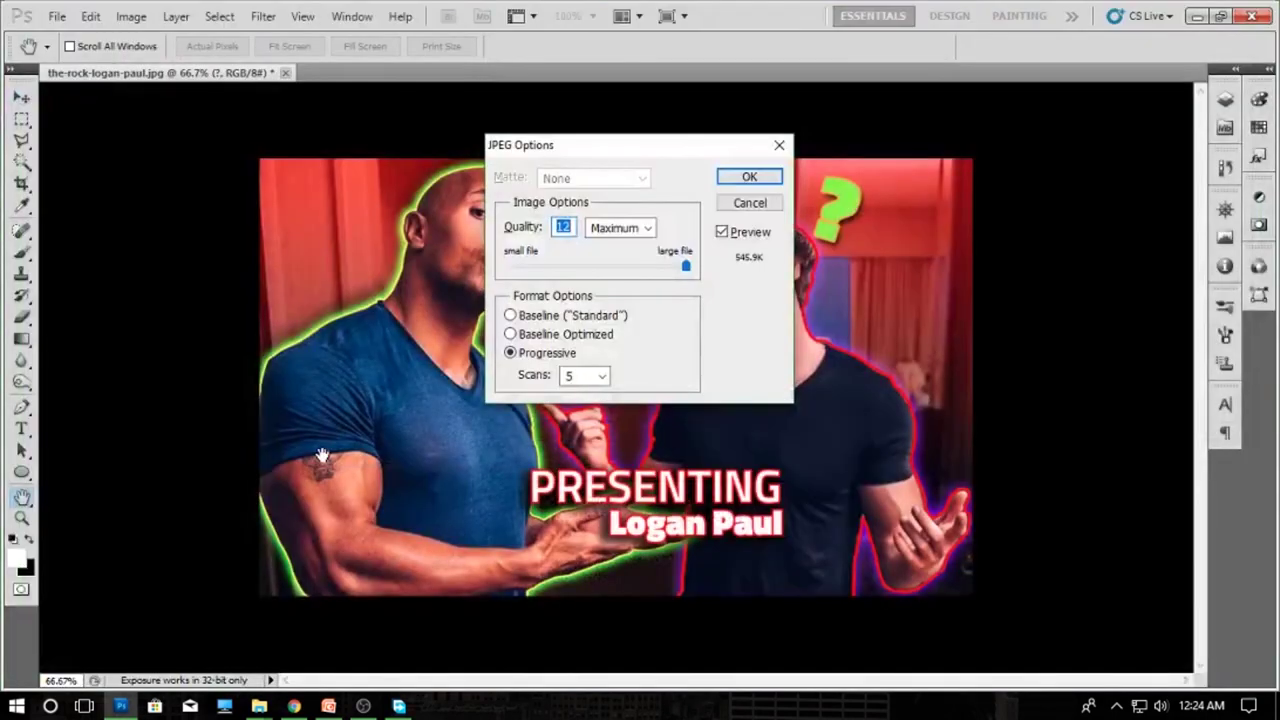
pyautogui.press('Return')
# - View the exported thumbnail in Photos, close it, and return to the document in Photoshop
pyautogui.click(203, 652)
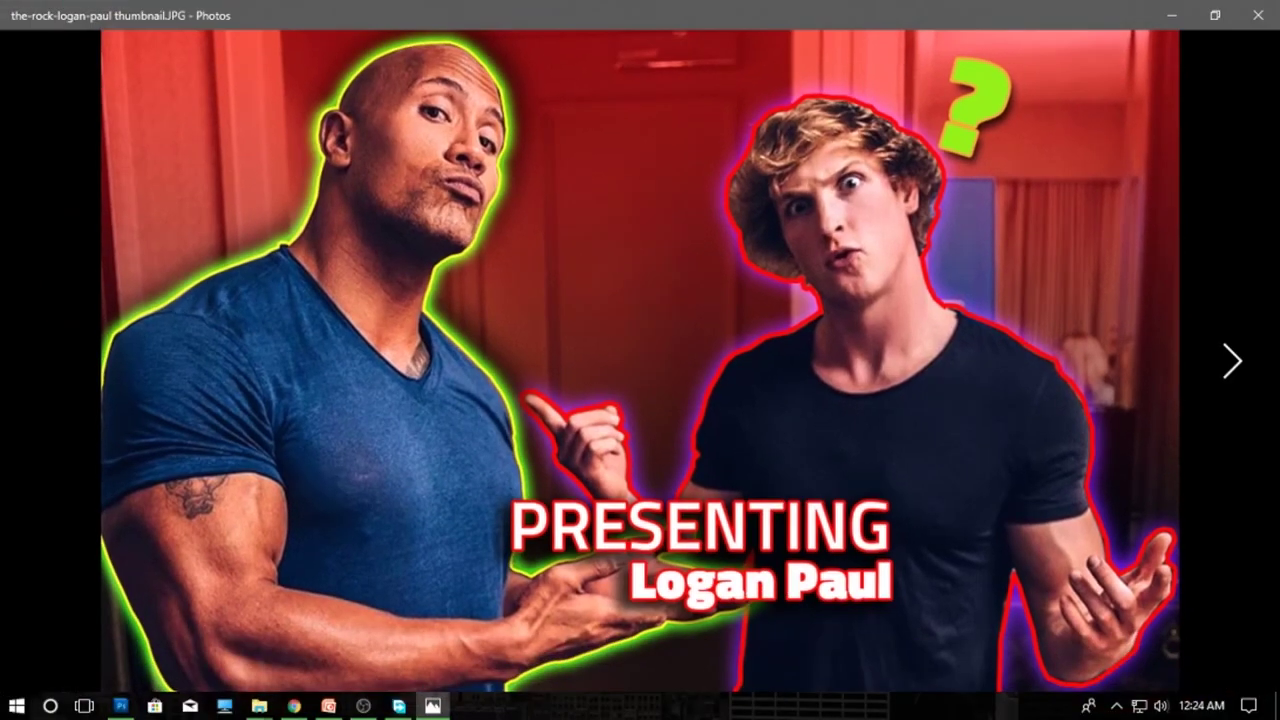
pyautogui.click(1258, 15)
pyautogui.click(1276, 705)
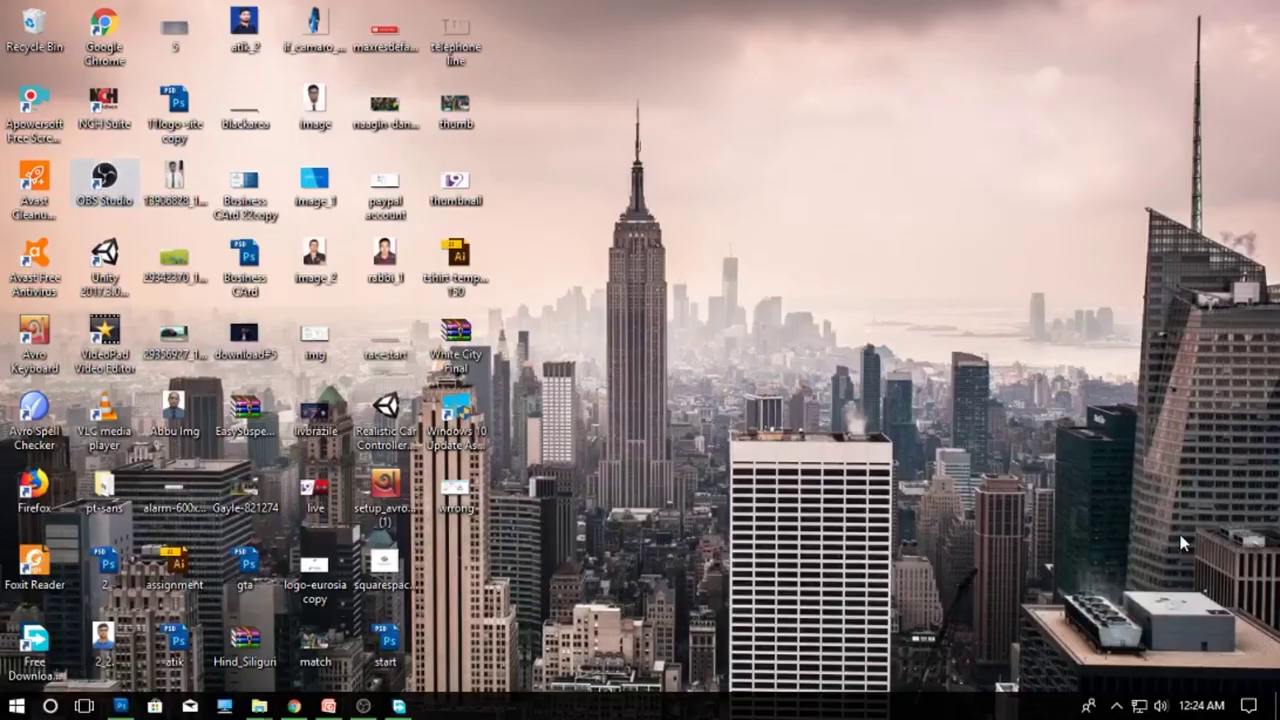
pyautogui.click(120, 705)
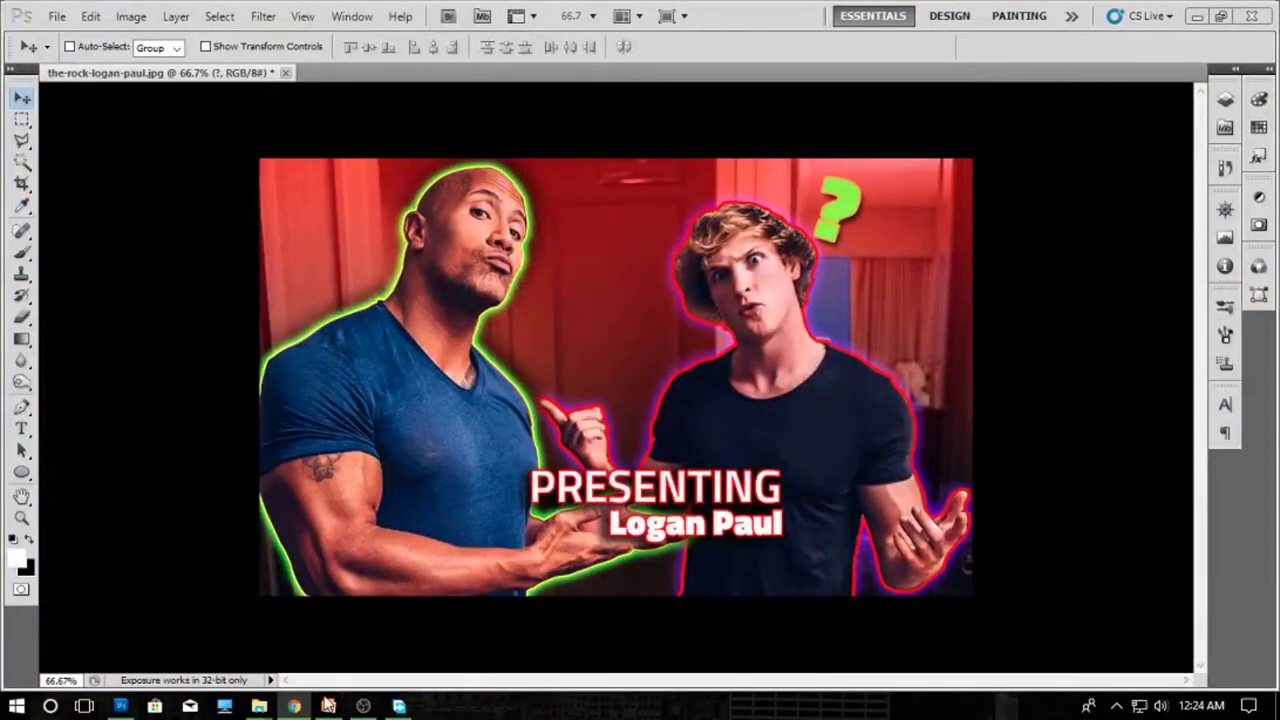